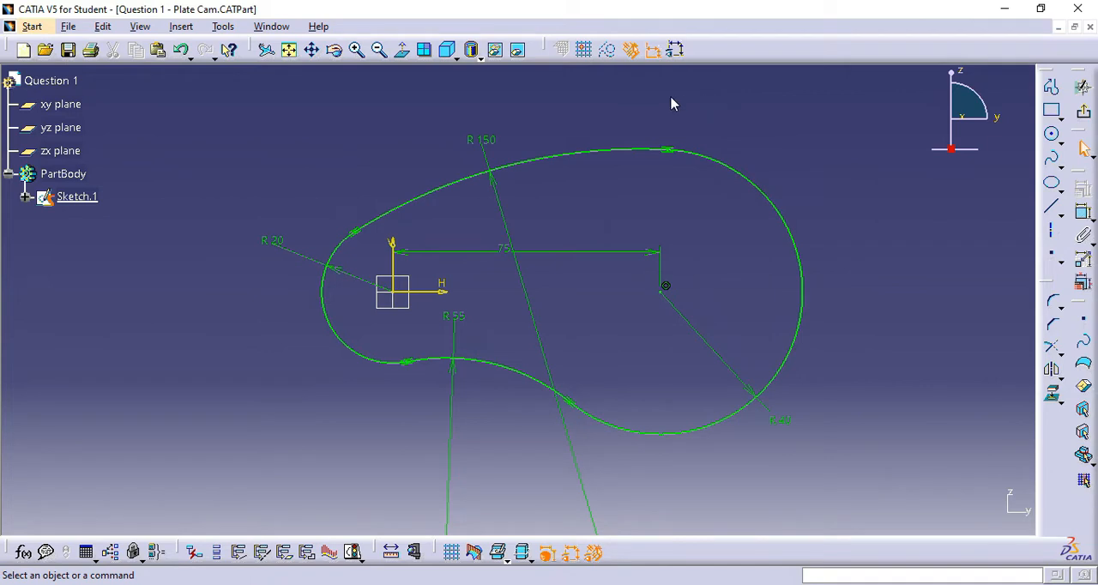
# - Float the Profile, Operation and Constraint toolbars over the plate cam sketch
pyautogui.moveTo(672, 104); pyautogui.dragTo(363, 104)
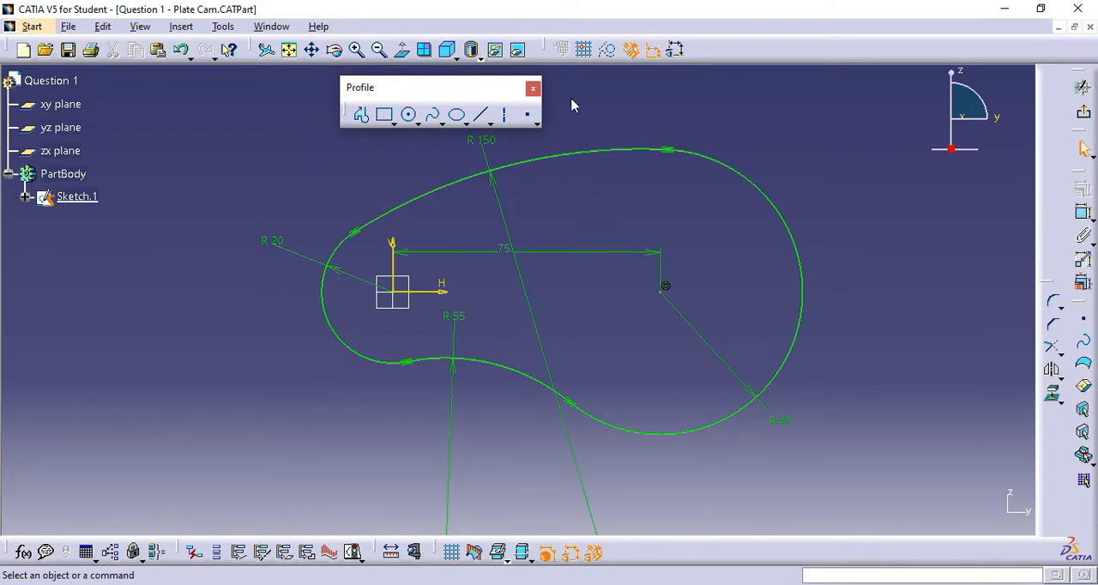
pyautogui.moveTo(575, 104); pyautogui.dragTo(574, 105)
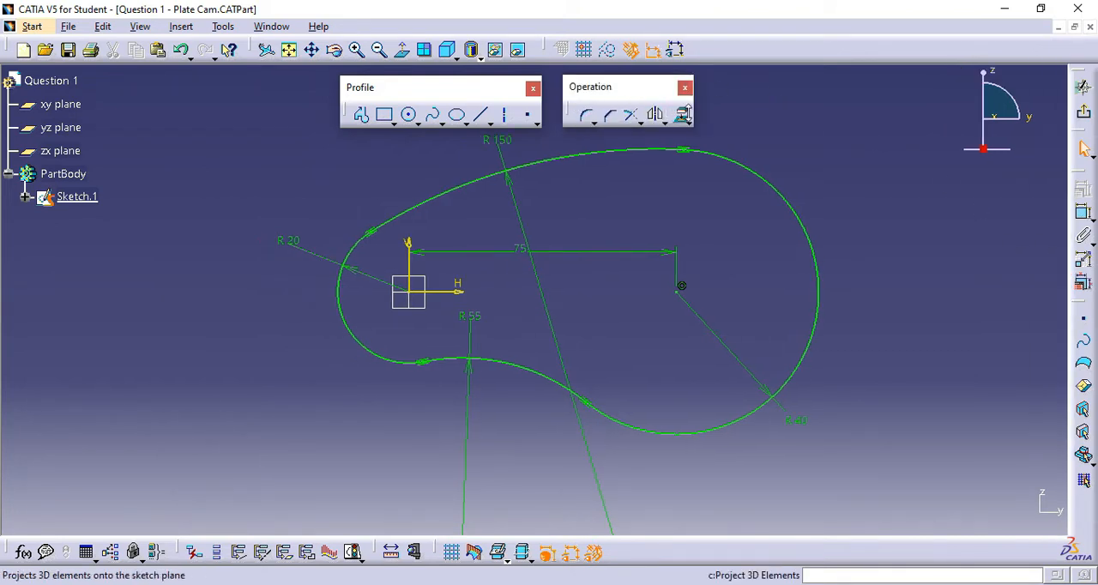
pyautogui.click(588, 117)
pyautogui.press('Escape')
pyautogui.moveTo(853, 160); pyautogui.dragTo(835, 197, button='middle')
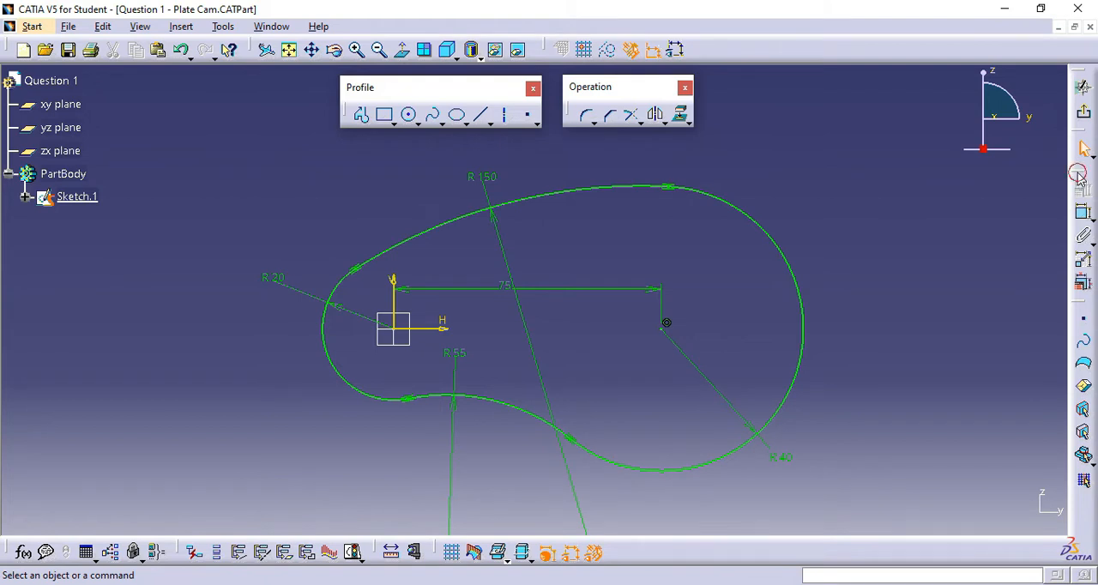
pyautogui.moveTo(794, 118); pyautogui.dragTo(761, 85)
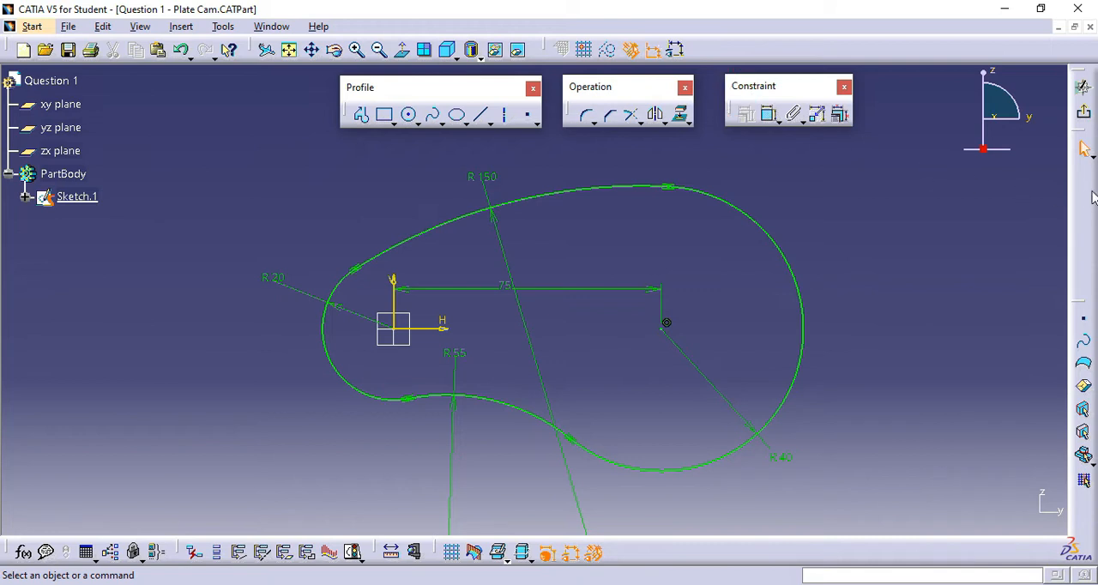
# - Dock the floating Constraint, Profile and Operation toolbars back in their original places
pyautogui.moveTo(1088, 190); pyautogui.dragTo(1084, 182)
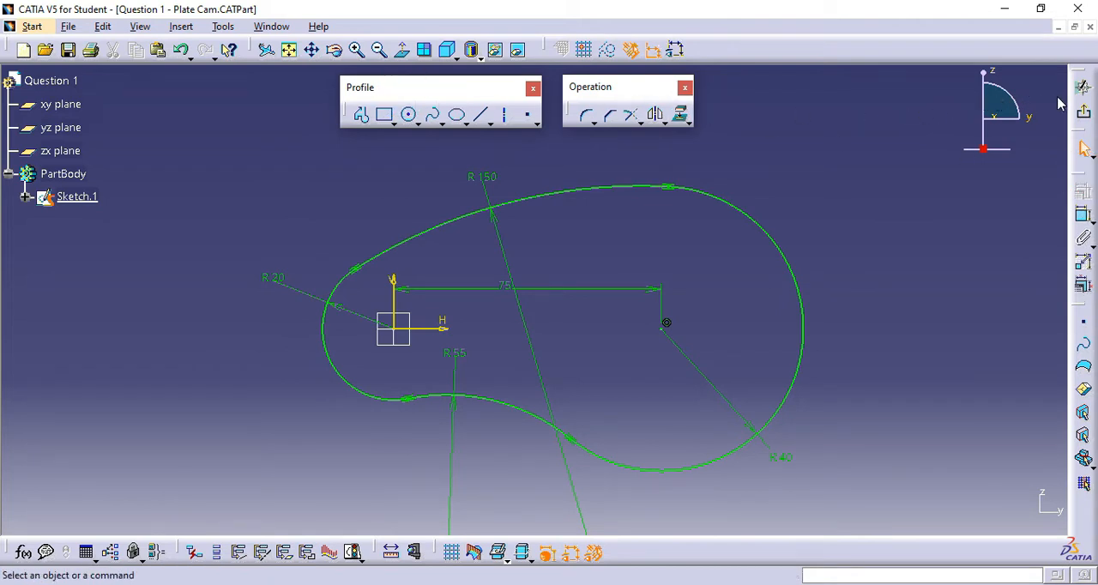
pyautogui.moveTo(1080, 84); pyautogui.dragTo(1049, 79)
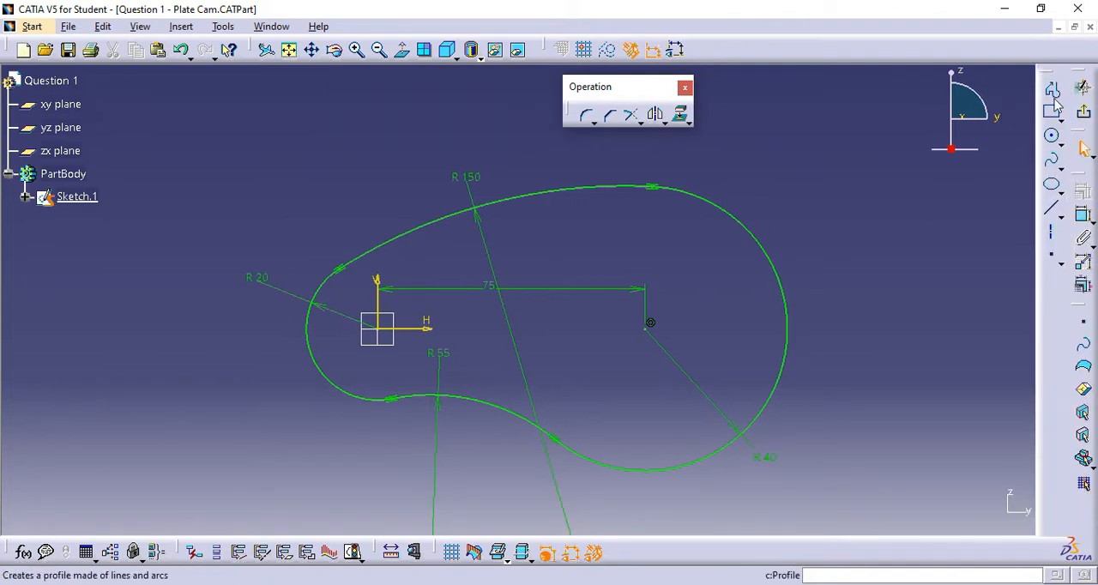
pyautogui.click(630, 114)
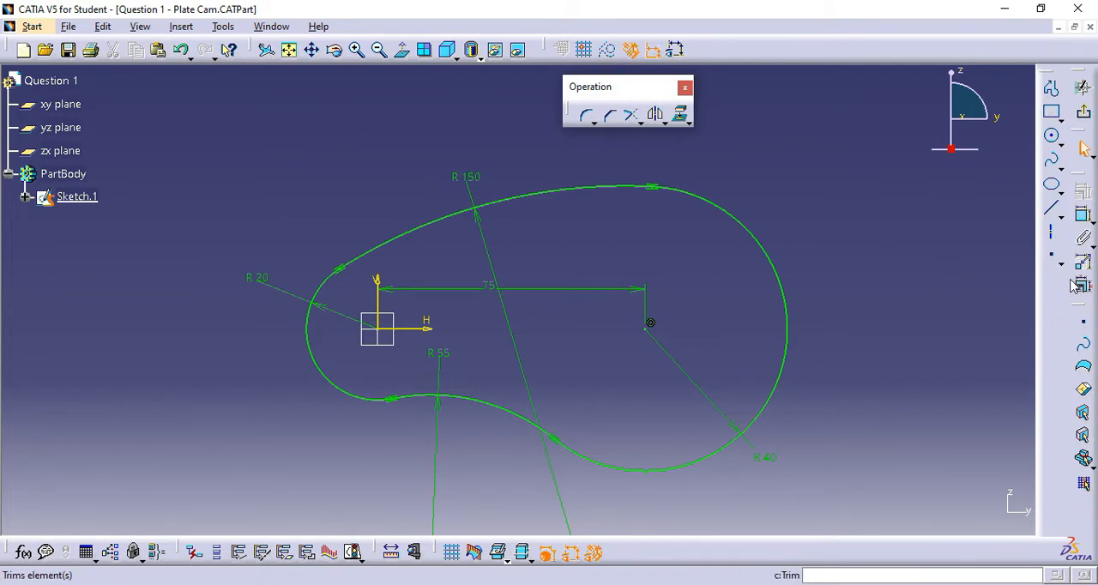
pyautogui.moveTo(1072, 286); pyautogui.dragTo(1068, 292)
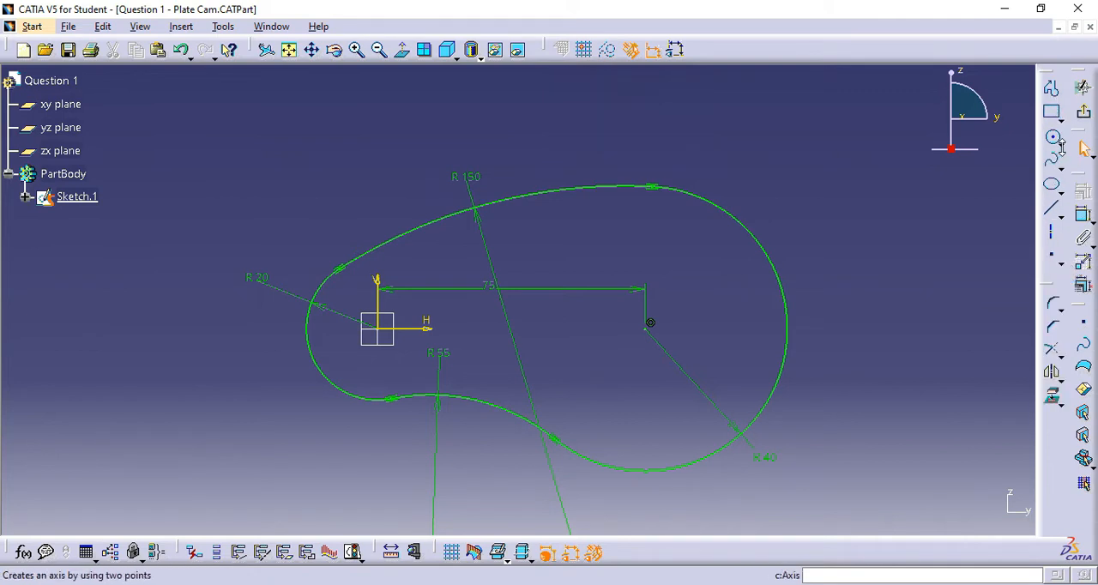
pyautogui.click(1061, 119)
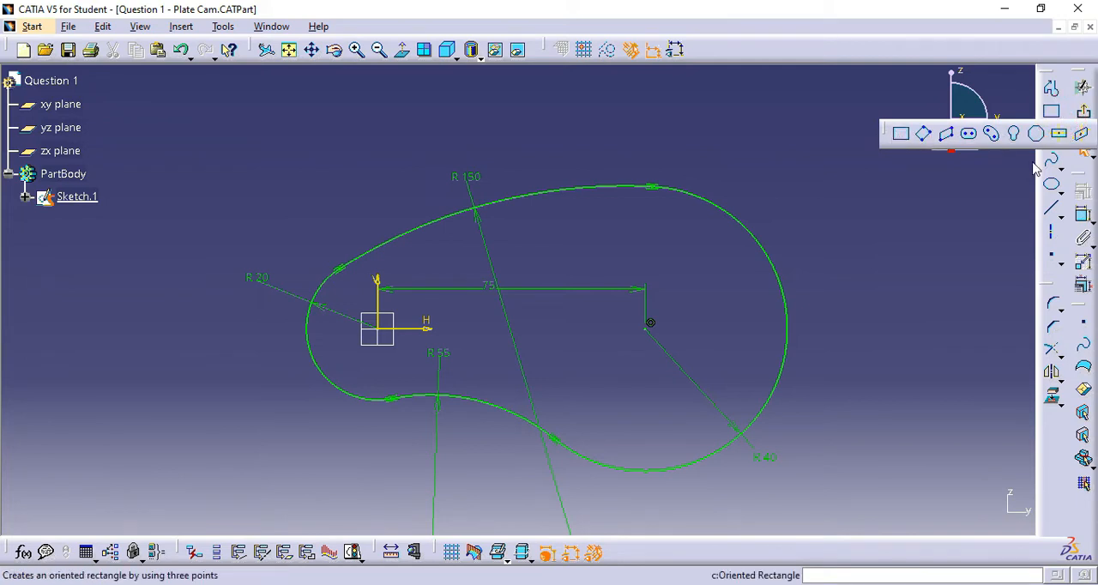
pyautogui.click(1061, 144)
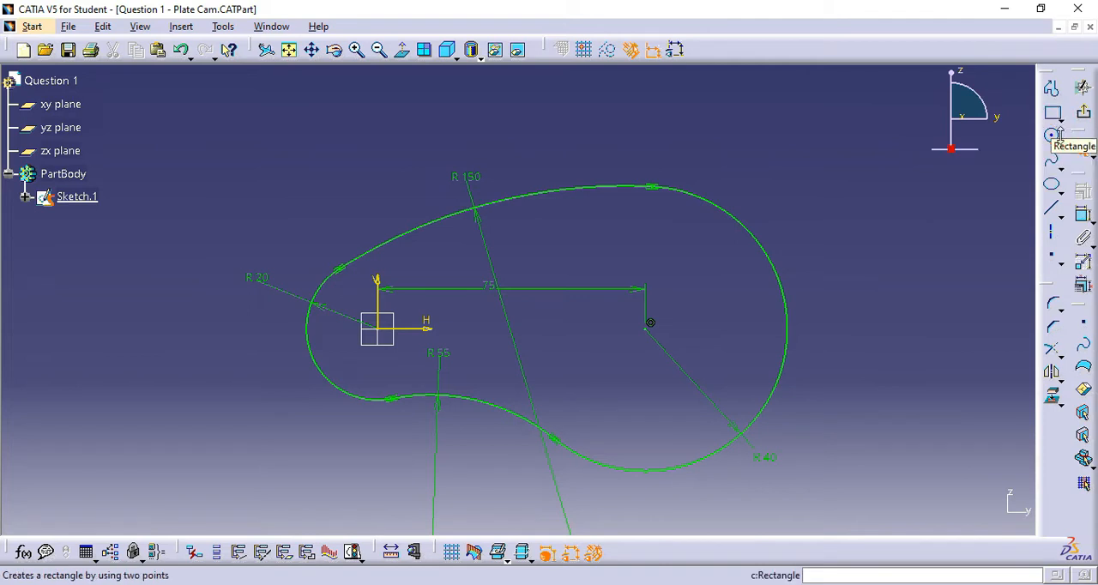
pyautogui.click(1060, 143)
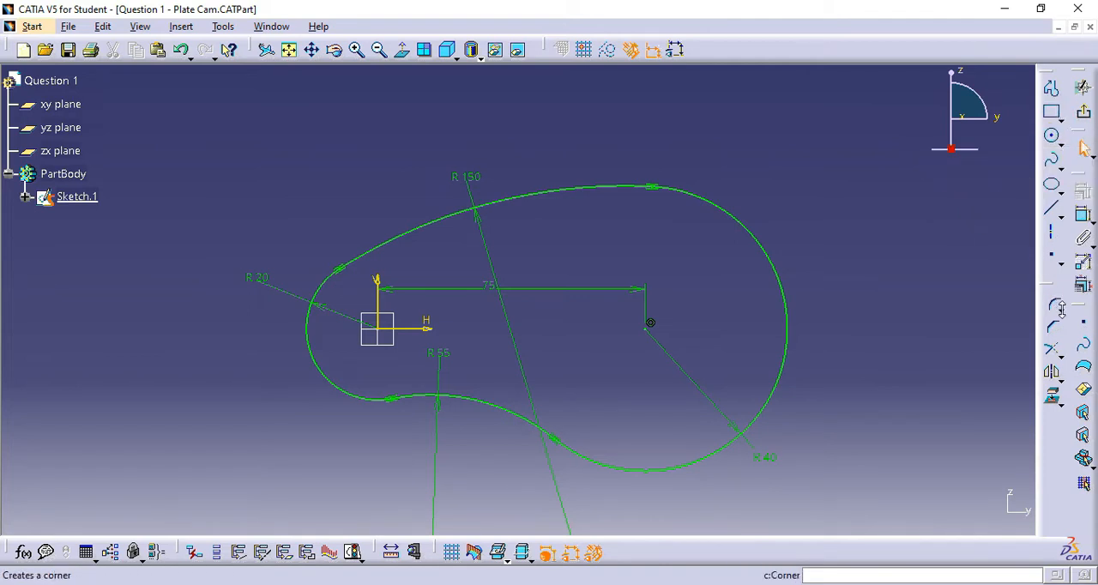
pyautogui.click(1061, 311)
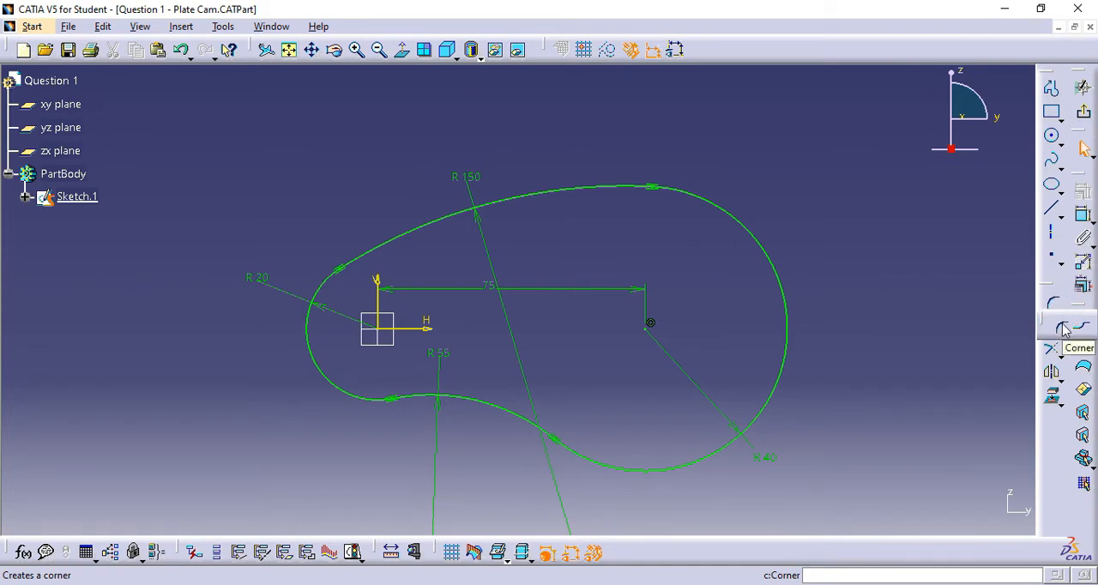
pyautogui.click(959, 333)
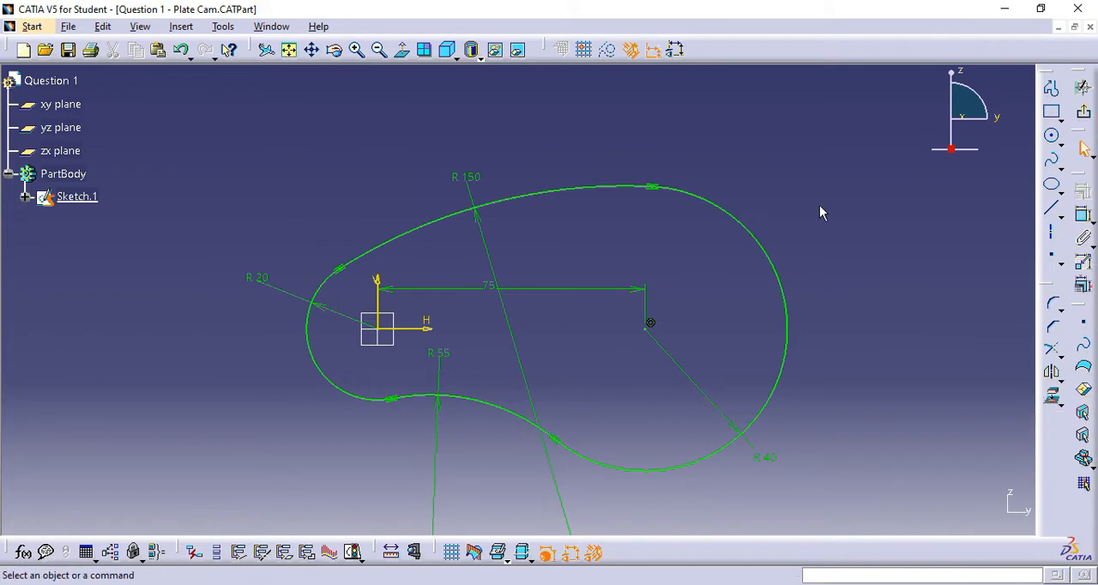
pyautogui.moveTo(874, 242); pyautogui.dragTo(879, 213, button='middle')
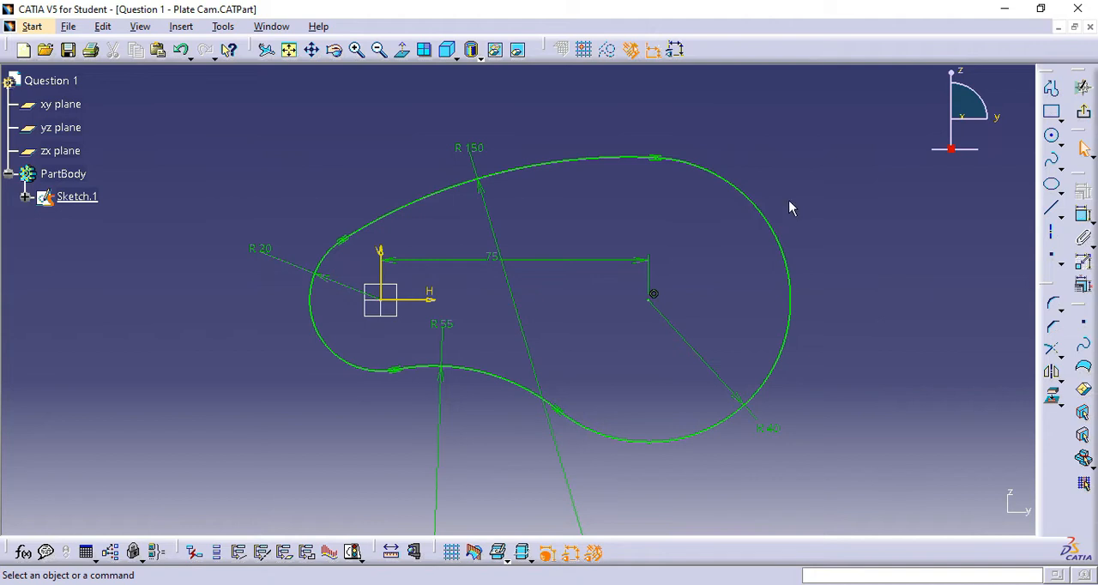
# - Exit the sketch, switch to the isometric view and extrude the plate cam profile as a 10 mm pad
pyautogui.click(1084, 112)
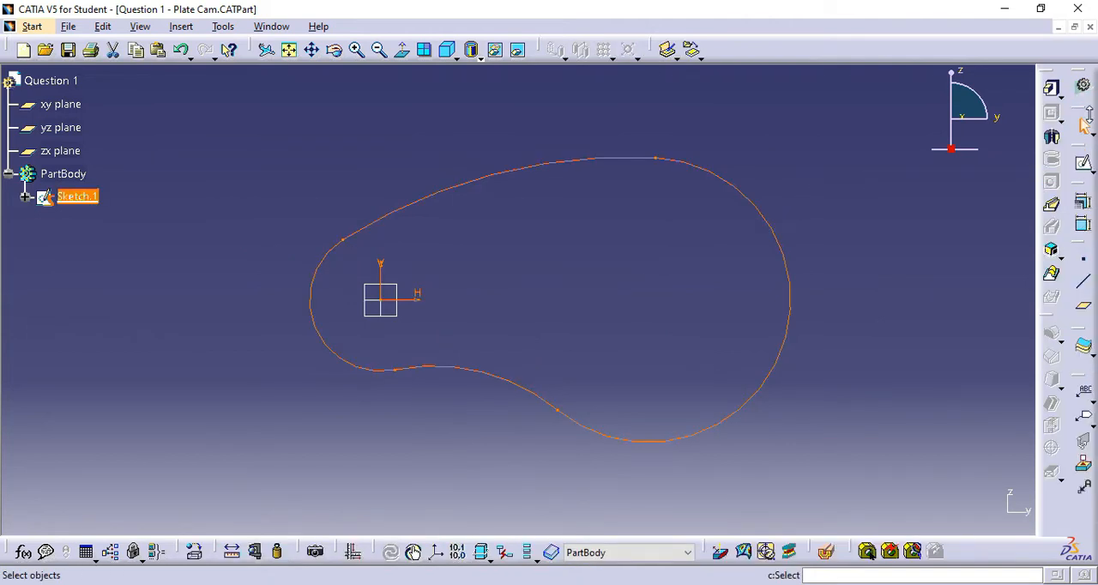
pyautogui.click(439, 52)
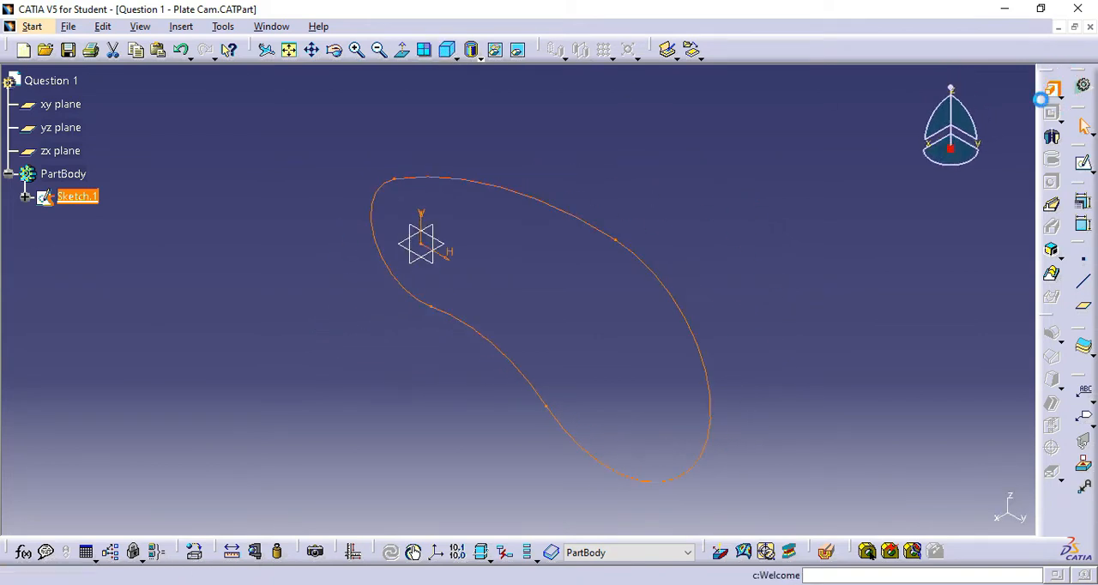
pyautogui.click(1046, 94)
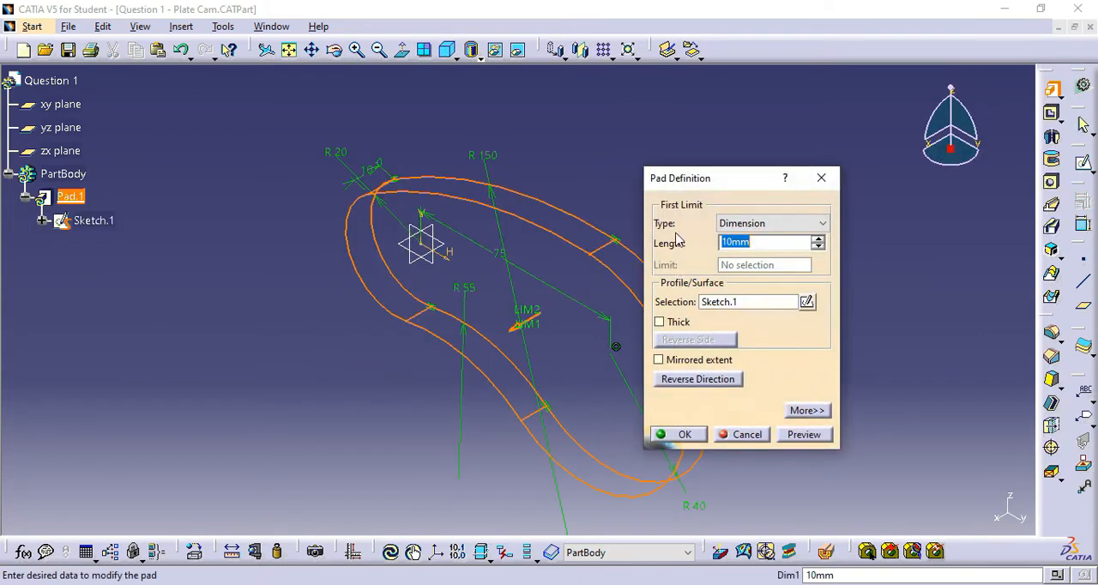
pyautogui.click(684, 435)
# - Inspect the padded plate cam from several angles and close the part without saving its changes
pyautogui.moveTo(748, 336); pyautogui.dragTo(850, 287, button='middle')
pyautogui.moveTo(463, 343)
pyautogui.mouseDown(button='middle')
pyautogui.moveTo(399, 357)
pyautogui.moveTo(581, 311)
pyautogui.moveTo(709, 363)
pyautogui.moveTo(506, 318)
pyautogui.moveTo(440, 417)
pyautogui.moveTo(459, 358)
pyautogui.mouseUp(button='middle')
pyautogui.moveTo(854, 292); pyautogui.dragTo(730, 317, button='middle')
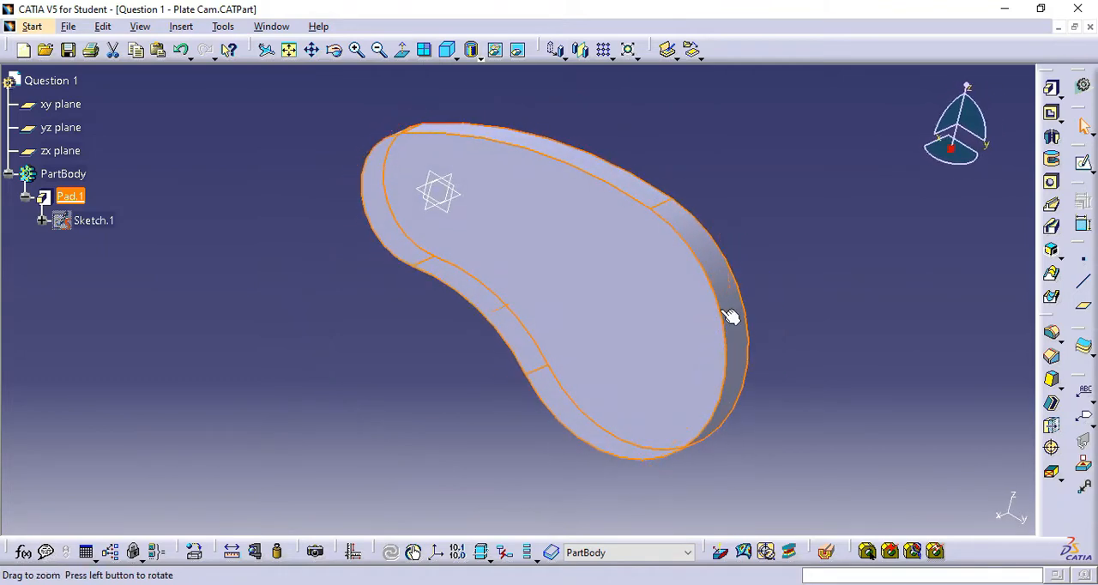
pyautogui.moveTo(723, 110); pyautogui.dragTo(653, 158, button='middle')
pyautogui.click(819, 287)
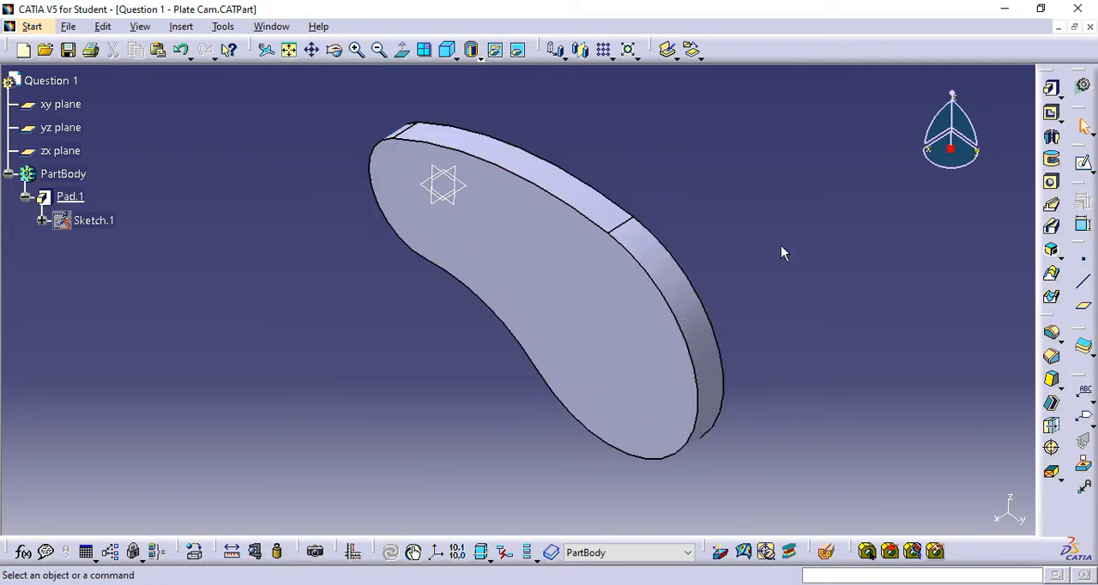
pyautogui.click(1091, 27)
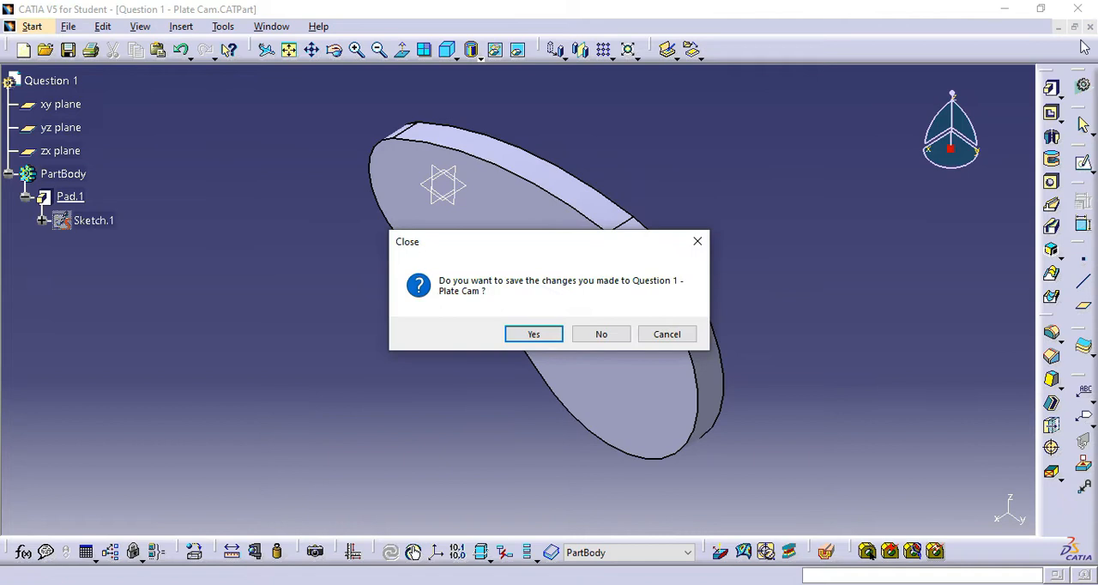
pyautogui.click(603, 335)
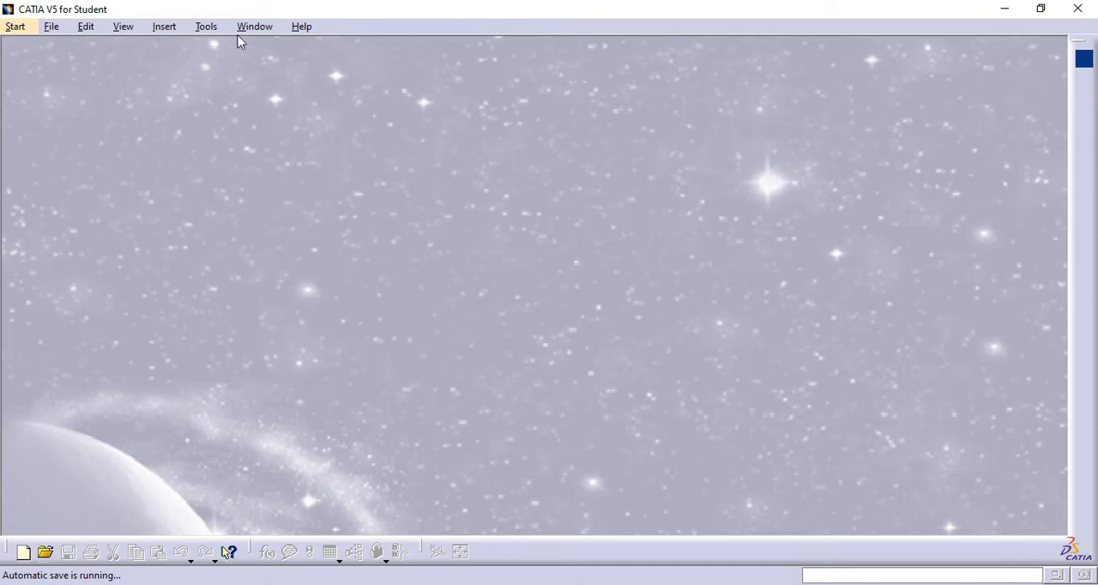
# - Open the unit options under Parameters and Measure and view the unit choices for Length
pyautogui.click(207, 31)
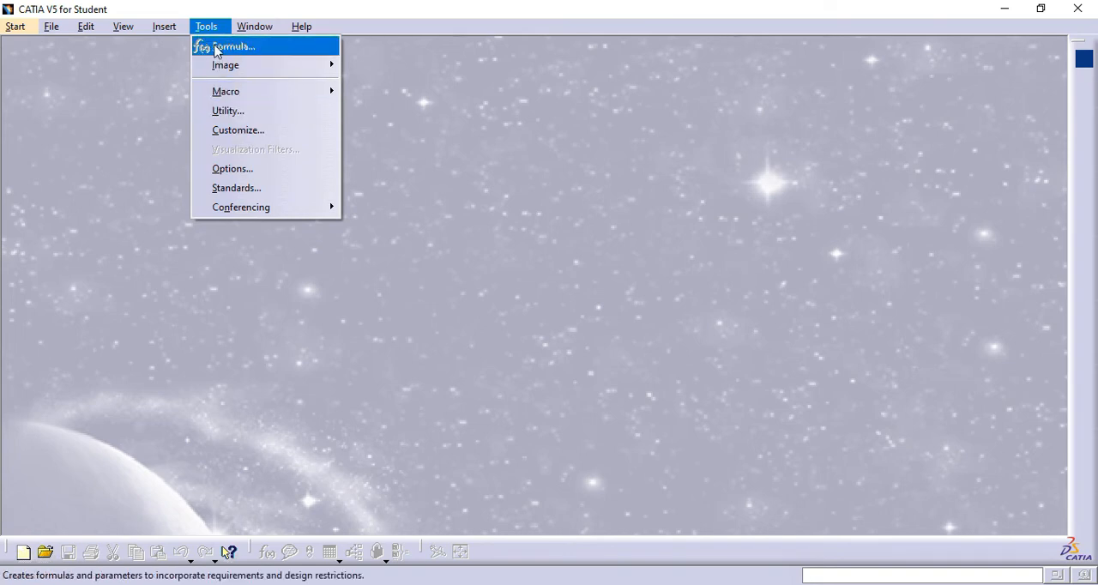
pyautogui.click(237, 171)
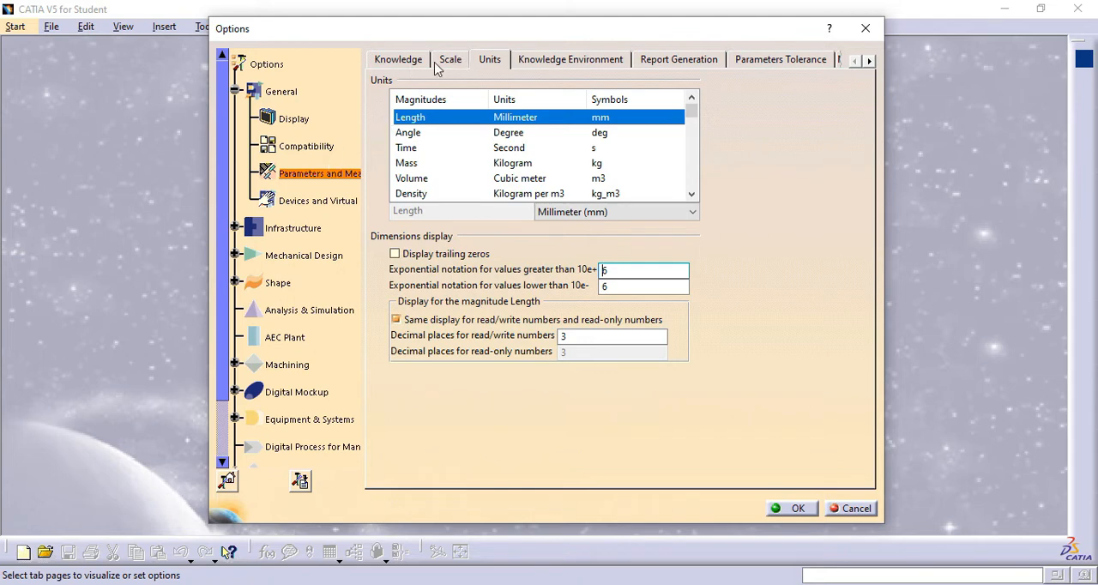
pyautogui.click(491, 63)
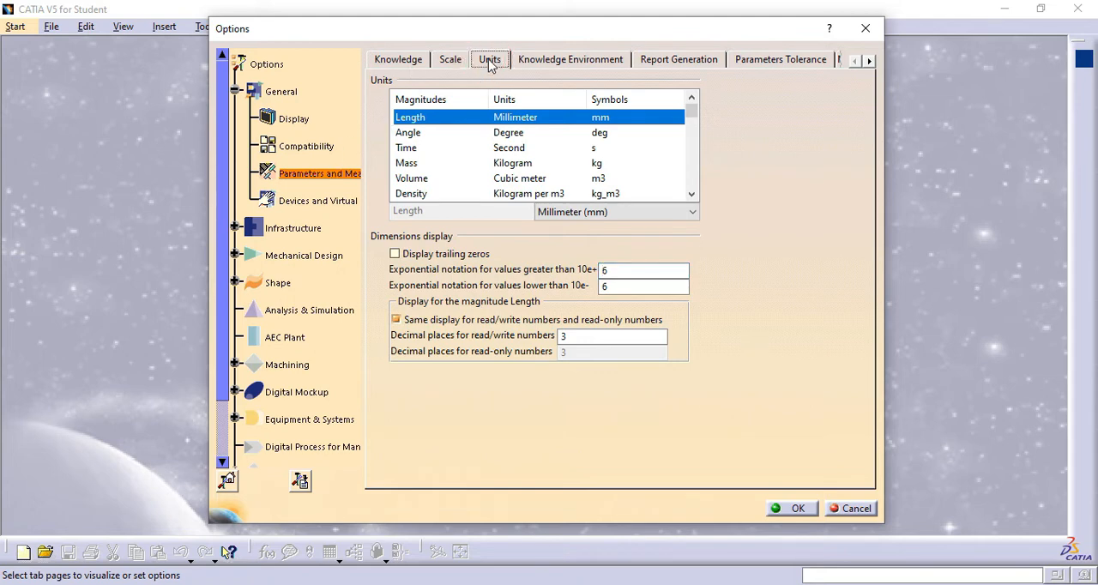
pyautogui.click(694, 213)
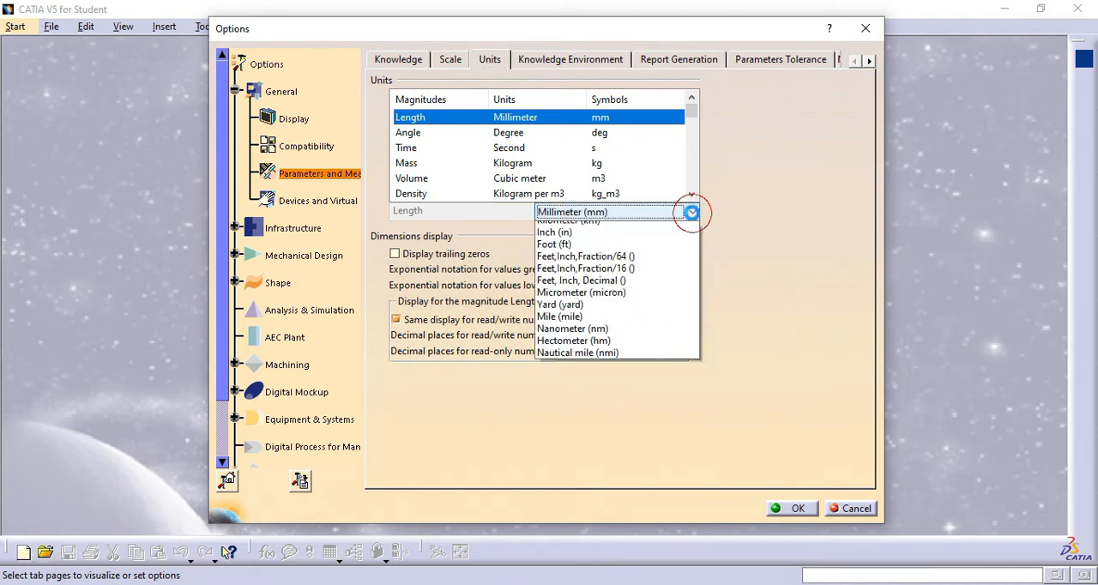
pyautogui.click(694, 214)
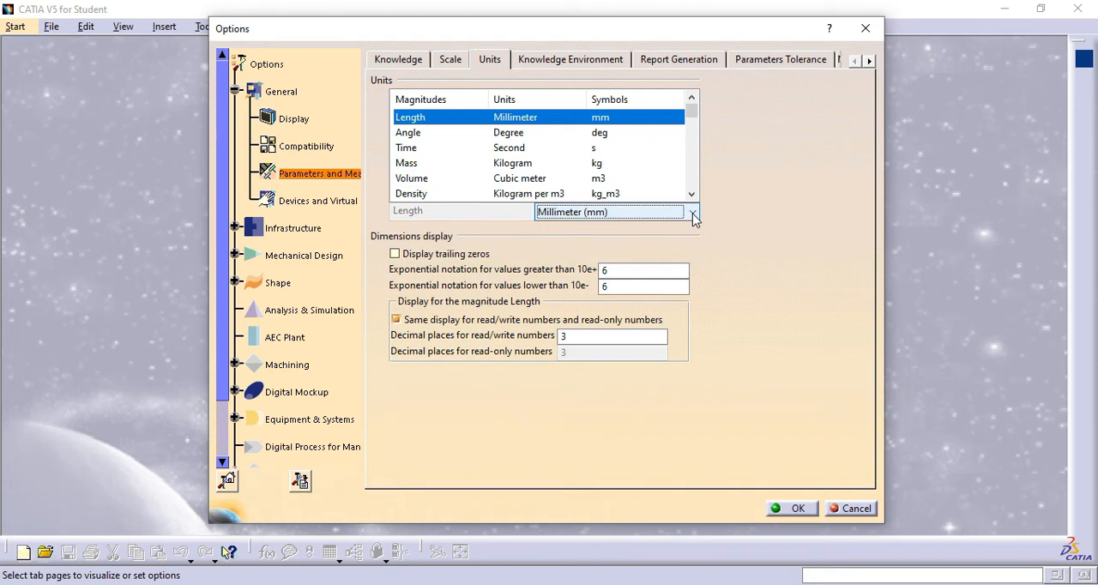
# - Review the default units for Angle, Time, Mass, Volume, Density and the further magnitudes
pyautogui.click(410, 133)
pyautogui.click(408, 147)
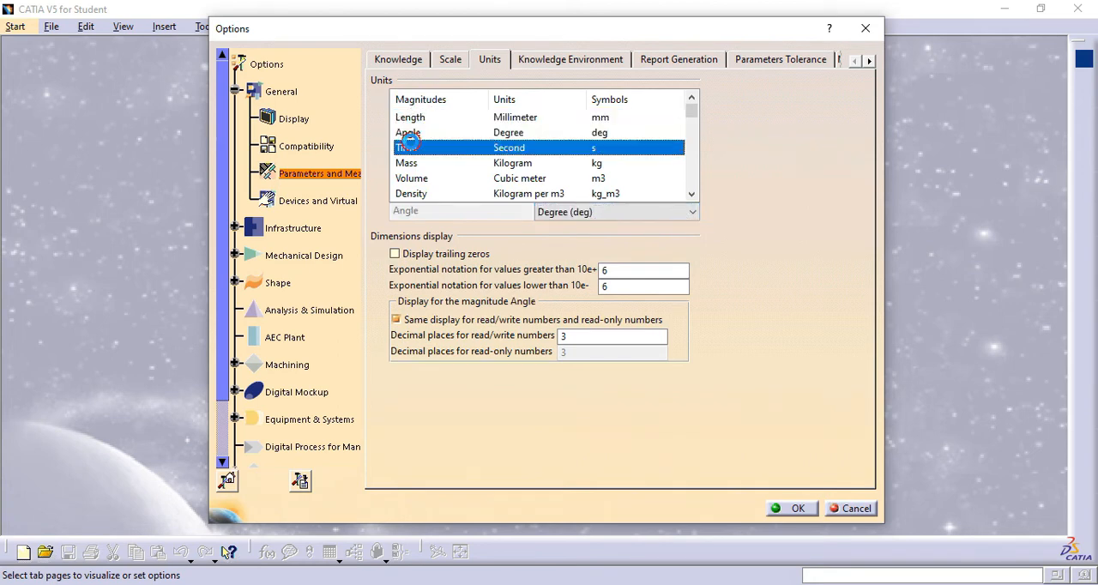
pyautogui.click(409, 164)
pyautogui.click(411, 178)
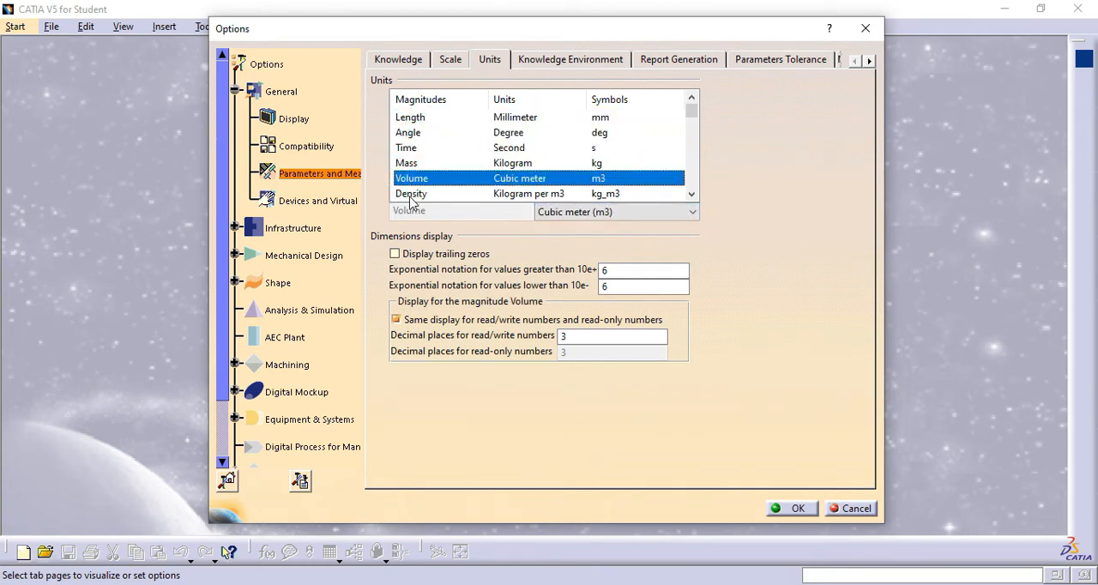
pyautogui.click(411, 194)
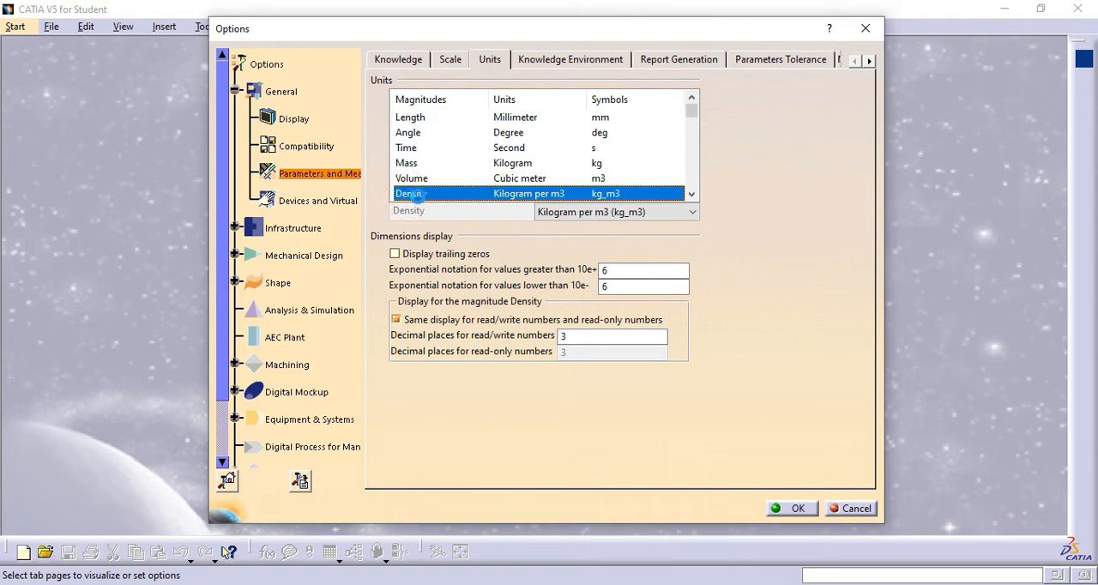
pyautogui.click(692, 194)
pyautogui.click(692, 195)
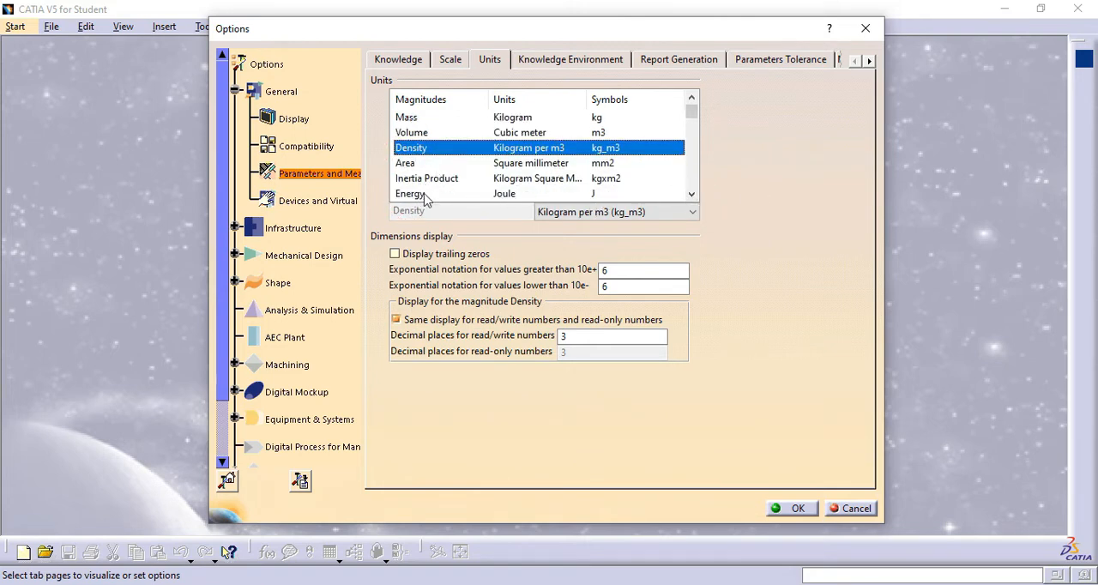
pyautogui.moveTo(696, 120); pyautogui.dragTo(695, 113)
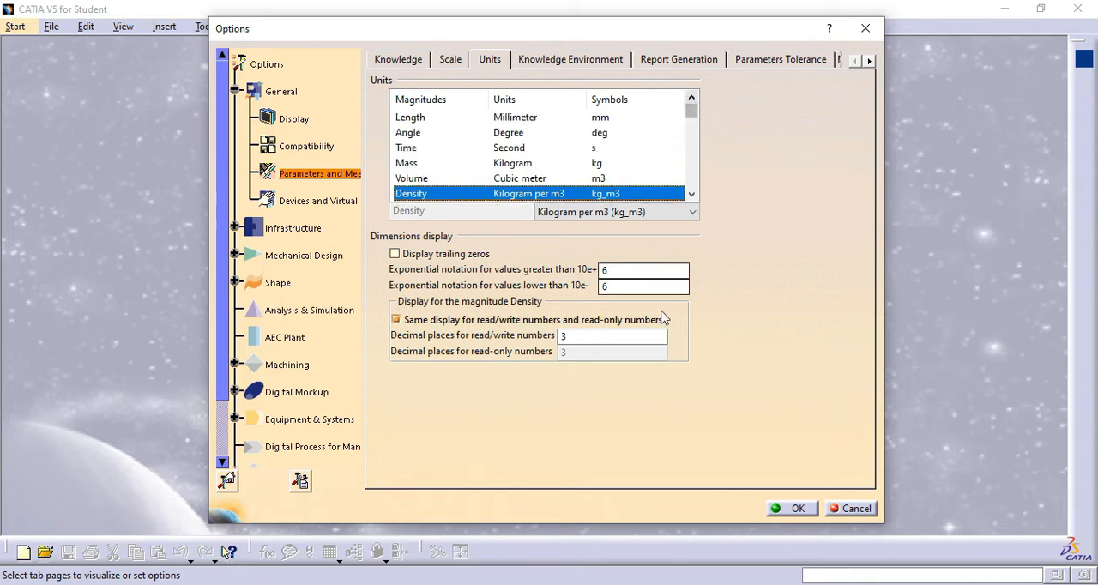
# - Review the Length magnitude's decimal places and available units, keep Millimeter (mm) and accept the options
pyautogui.click(416, 120)
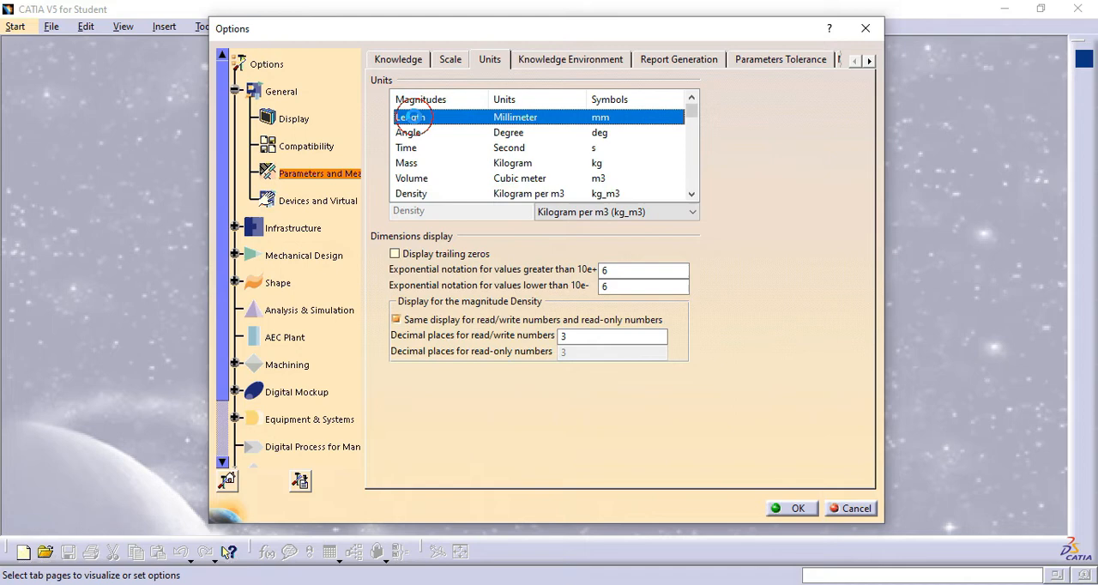
pyautogui.click(614, 335)
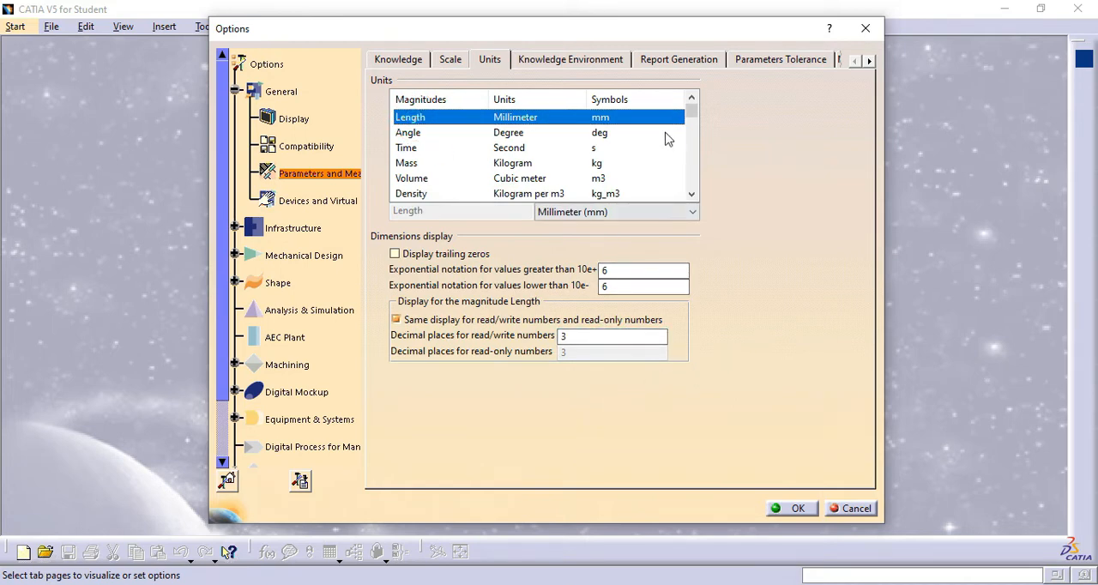
pyautogui.click(693, 214)
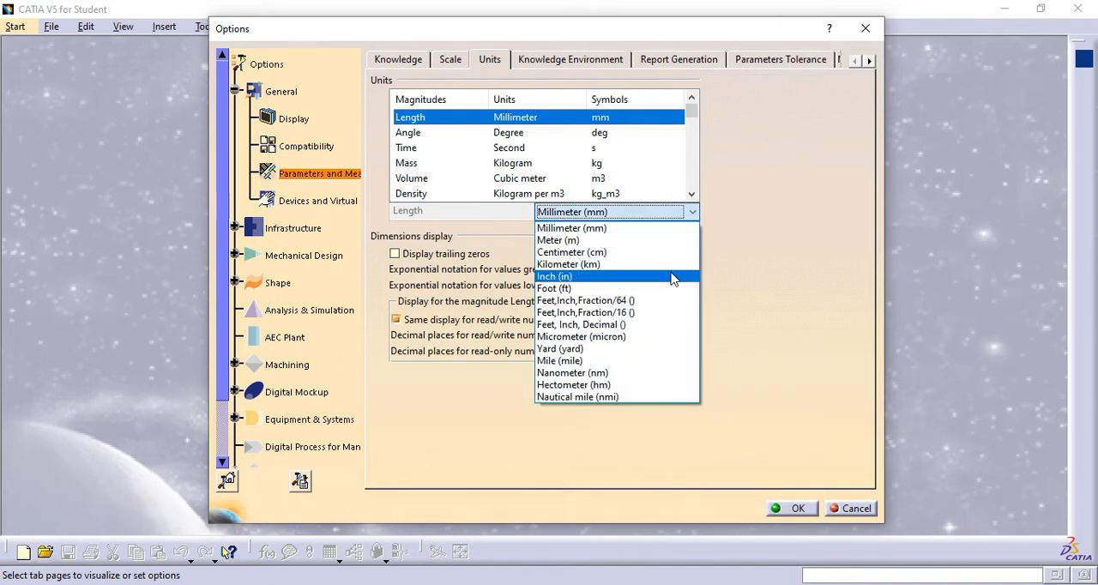
pyautogui.click(752, 280)
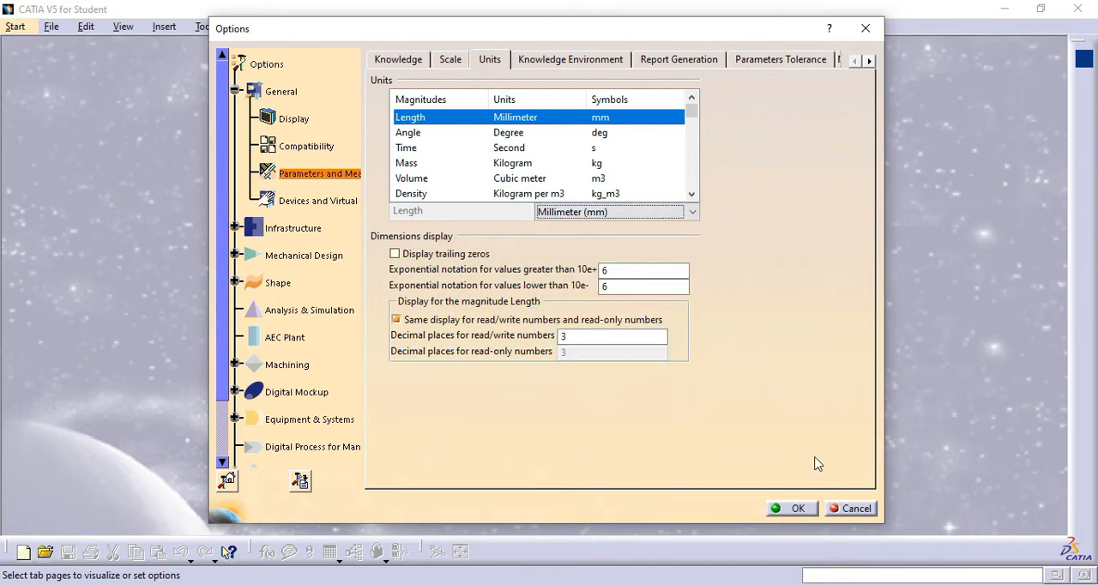
pyautogui.click(805, 511)
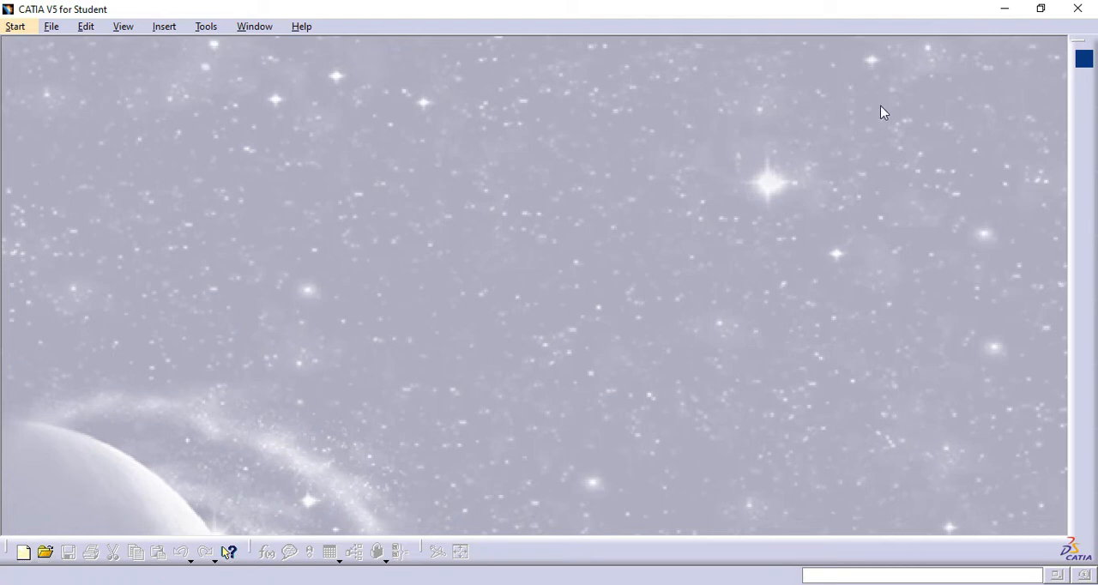
# - Check the welcome dialog for favorite workbenches, open the Start menu customization and add Part Design to the favorites
pyautogui.click(1086, 61)
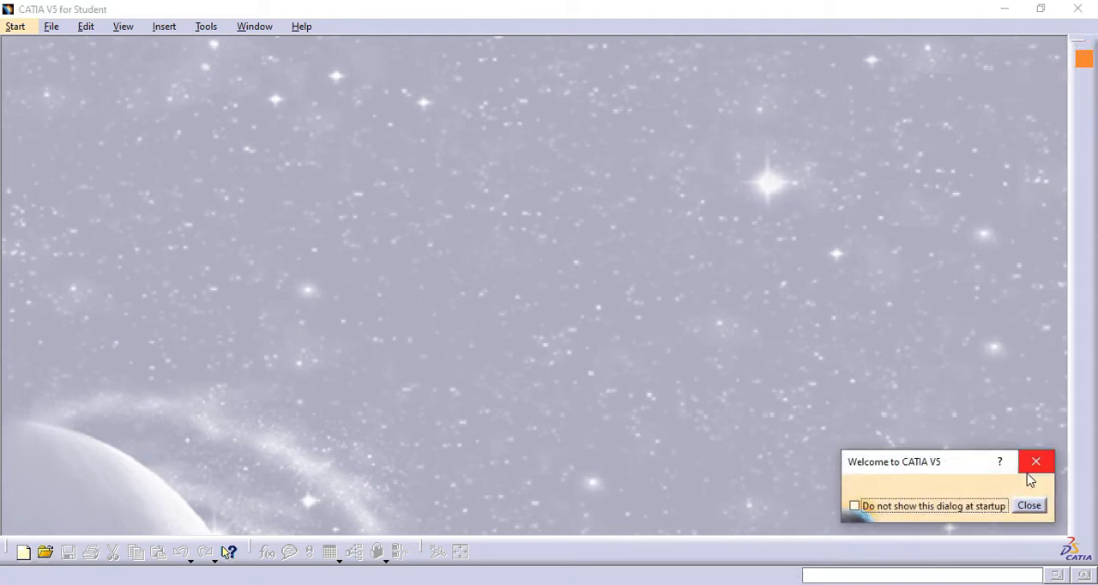
pyautogui.click(1030, 507)
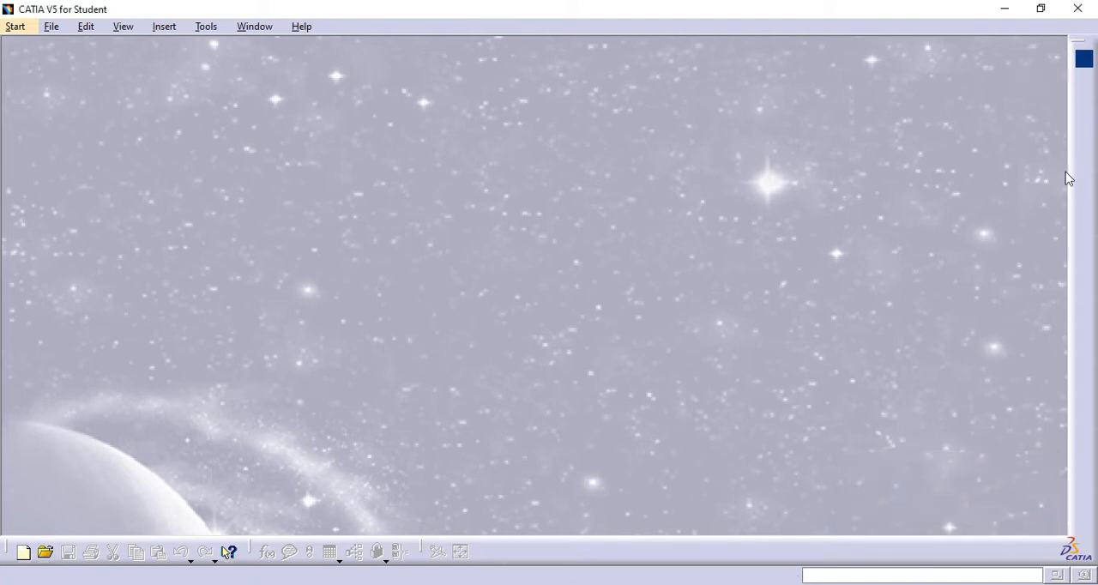
pyautogui.click(206, 26)
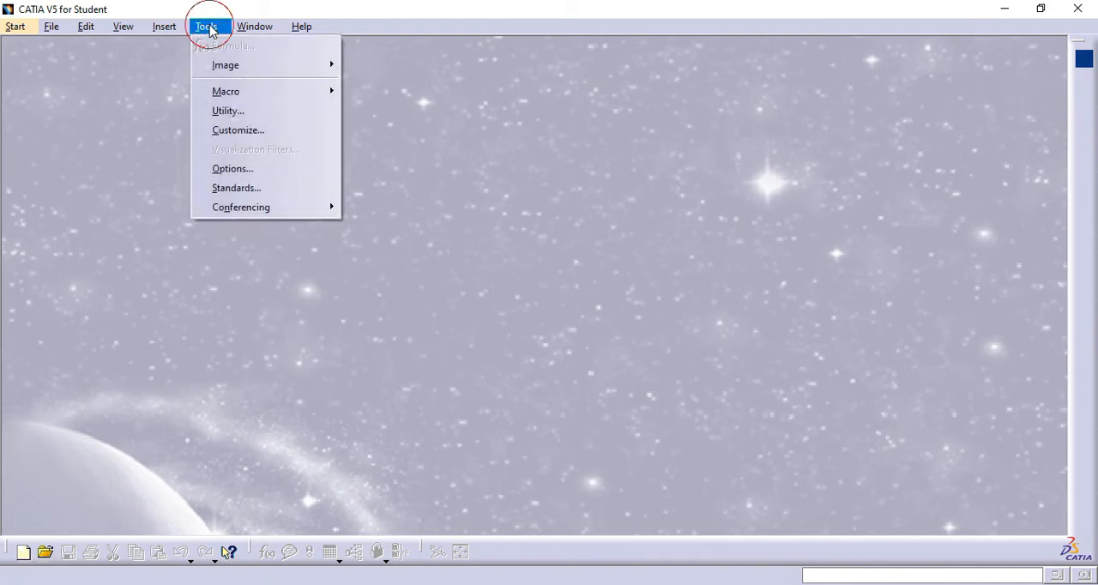
pyautogui.click(244, 131)
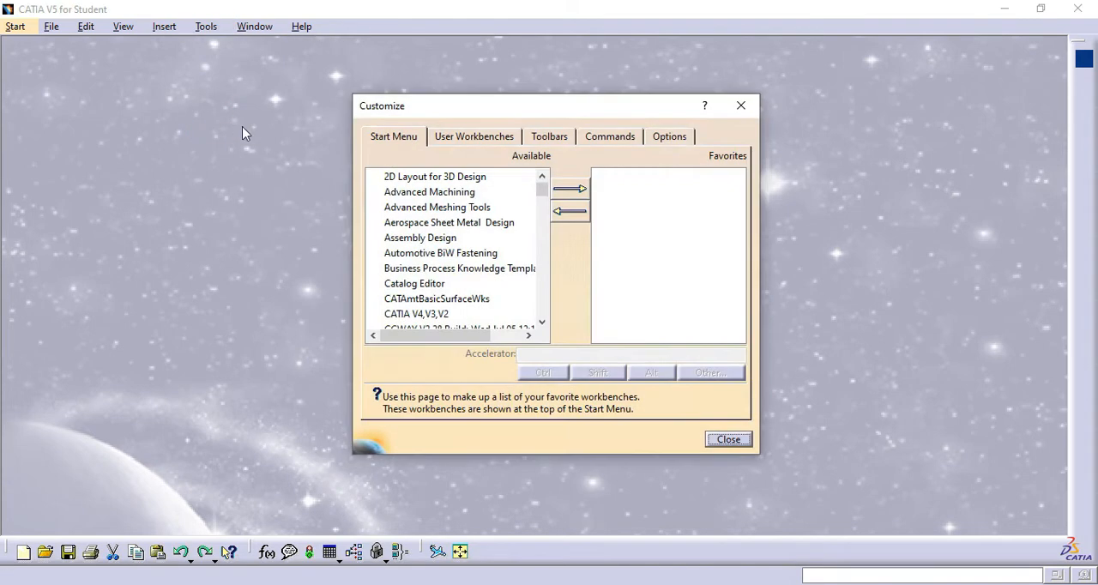
pyautogui.moveTo(515, 109); pyautogui.dragTo(627, 81)
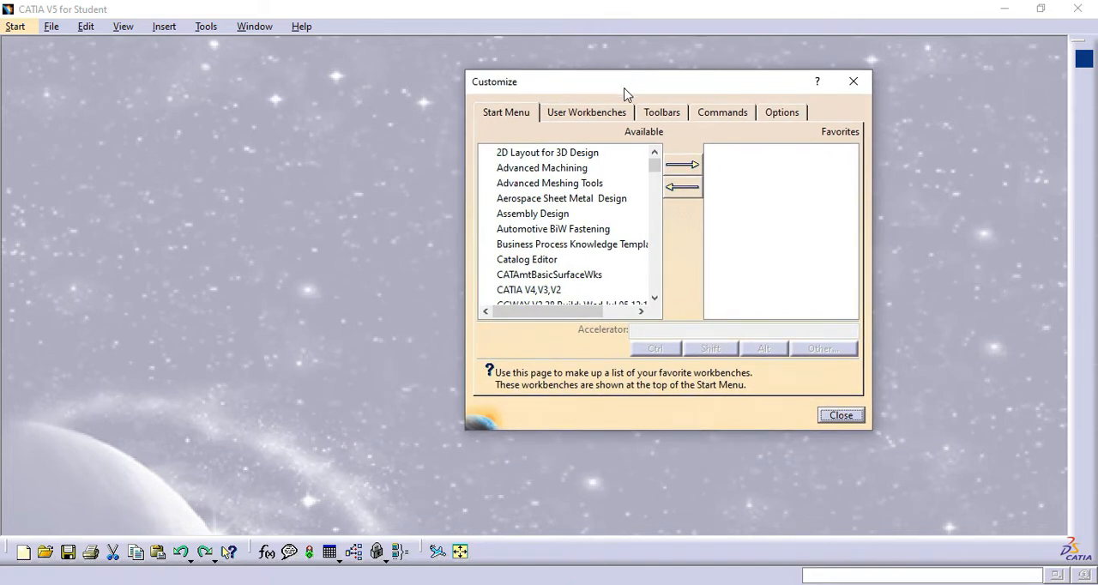
pyautogui.click(655, 166)
pyautogui.moveTo(656, 165); pyautogui.dragTo(657, 250)
pyautogui.click(538, 183)
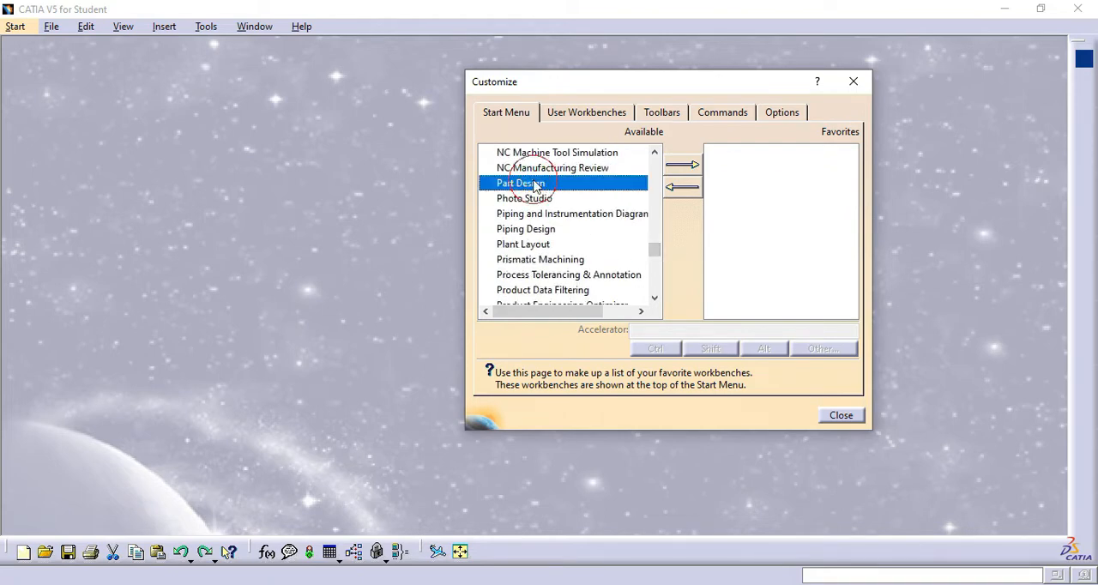
pyautogui.click(684, 164)
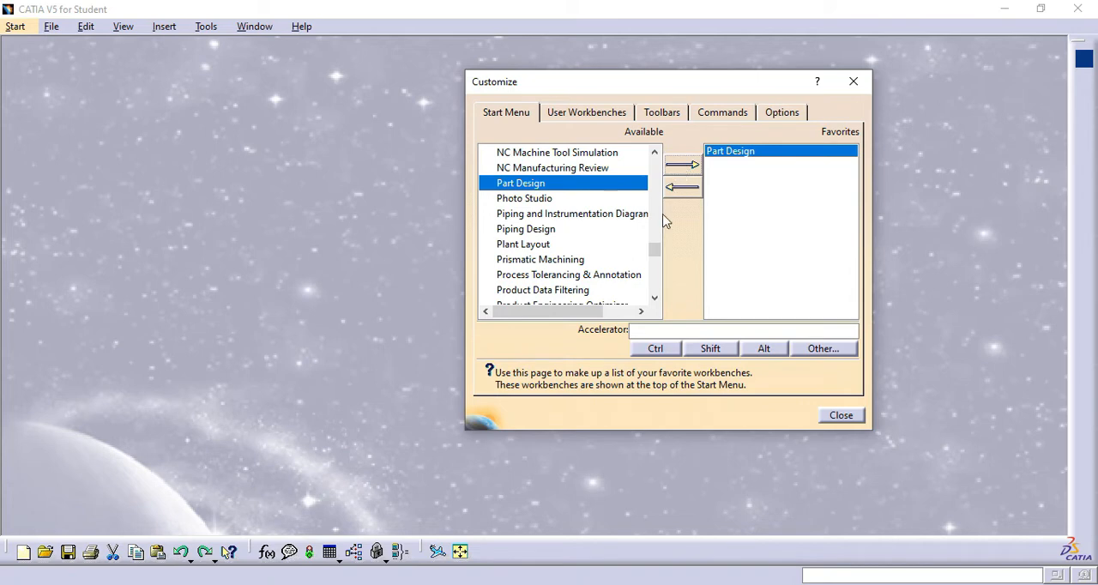
# - Add the Assembly Design and Drafting workbenches to the favorites
pyautogui.moveTo(656, 255); pyautogui.dragTo(652, 161)
pyautogui.click(540, 215)
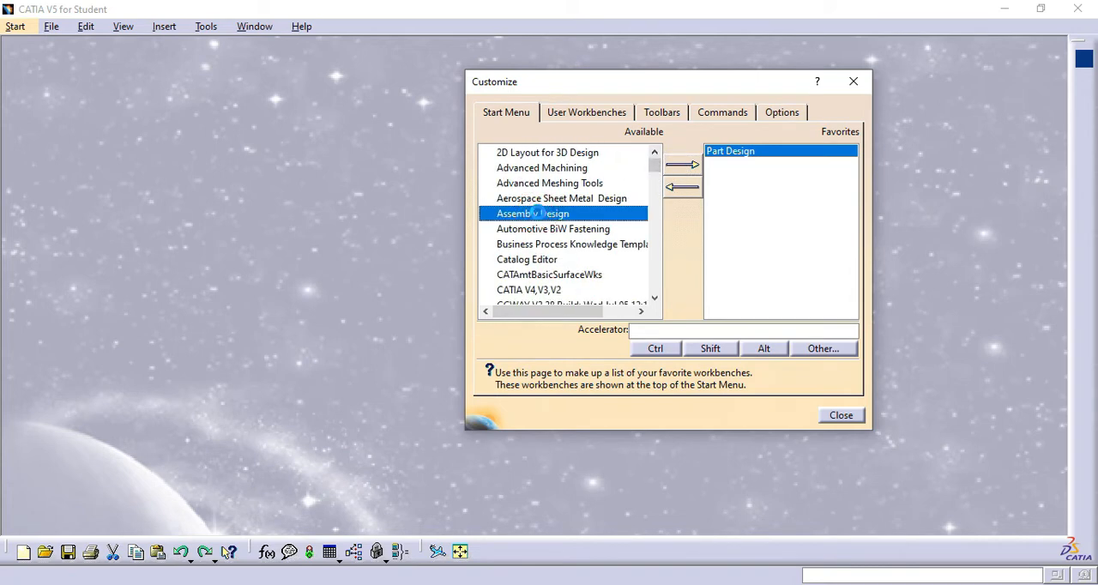
pyautogui.click(683, 165)
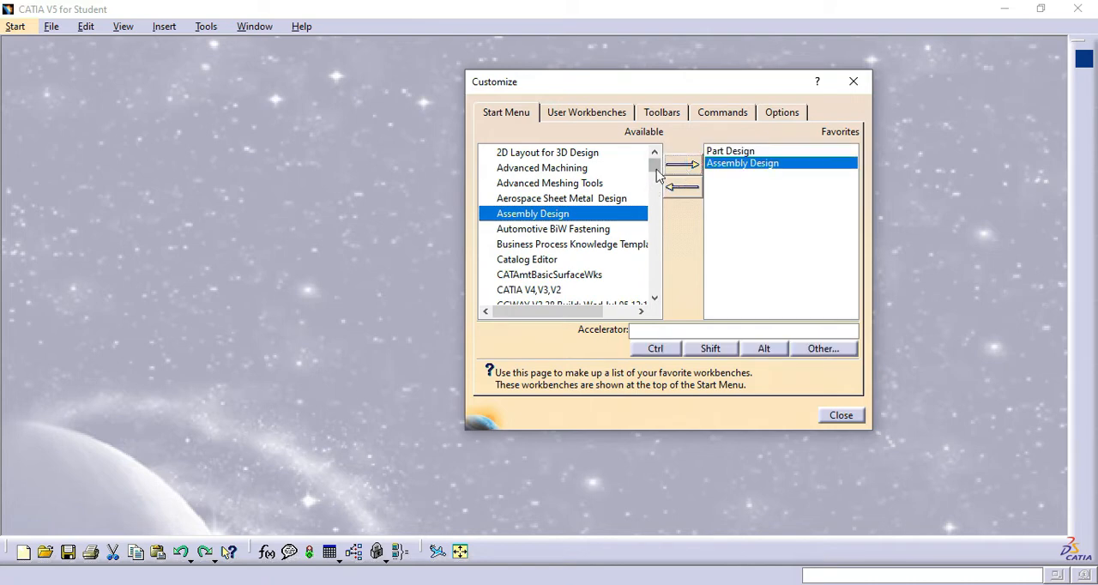
pyautogui.scroll(-2, 590, 219)
pyautogui.scroll(-2, 562, 249)
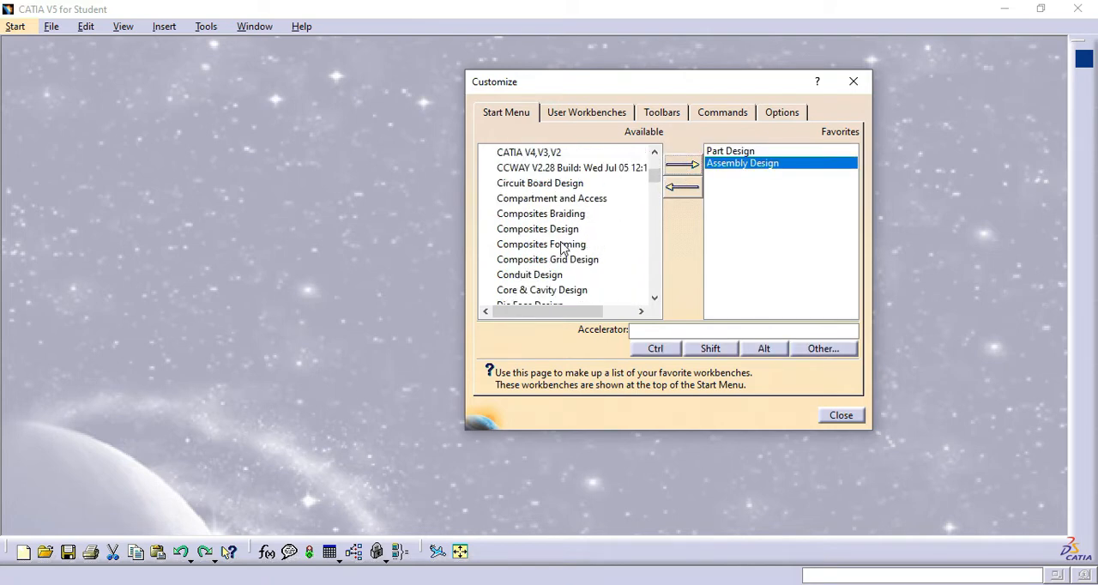
pyautogui.scroll(-4, 535, 259)
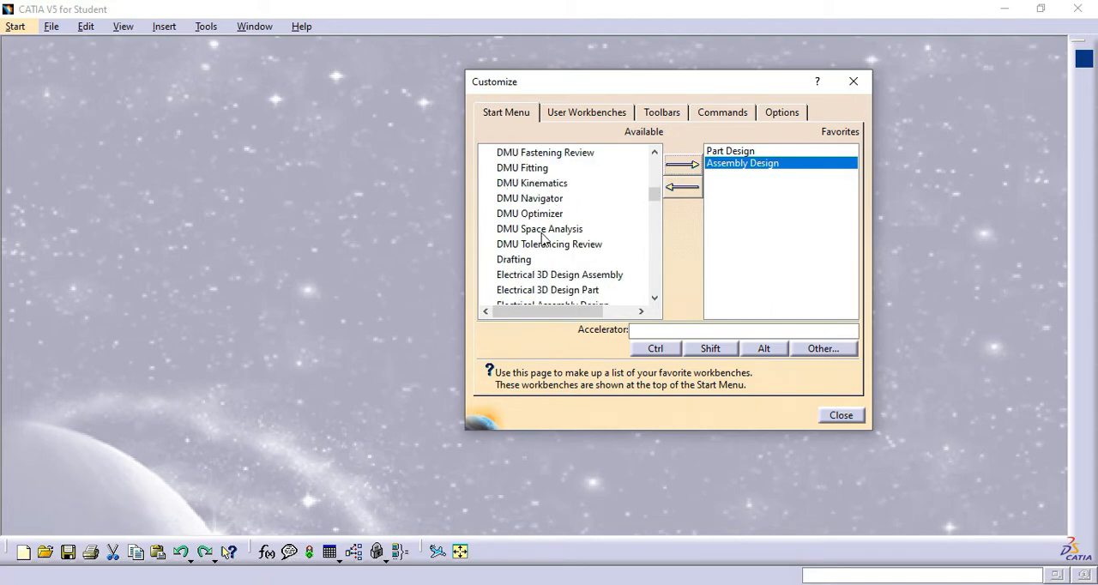
pyautogui.click(520, 261)
pyautogui.click(681, 165)
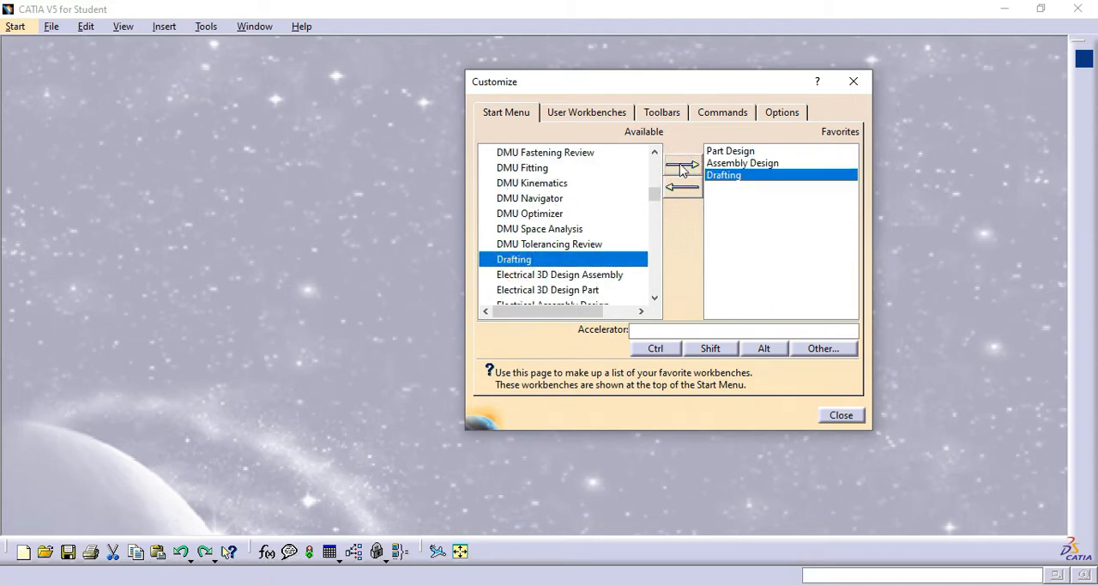
# - Add Generative Shape Design to the favorite workbenches and close the customization dialog
pyautogui.scroll(-3, 621, 216)
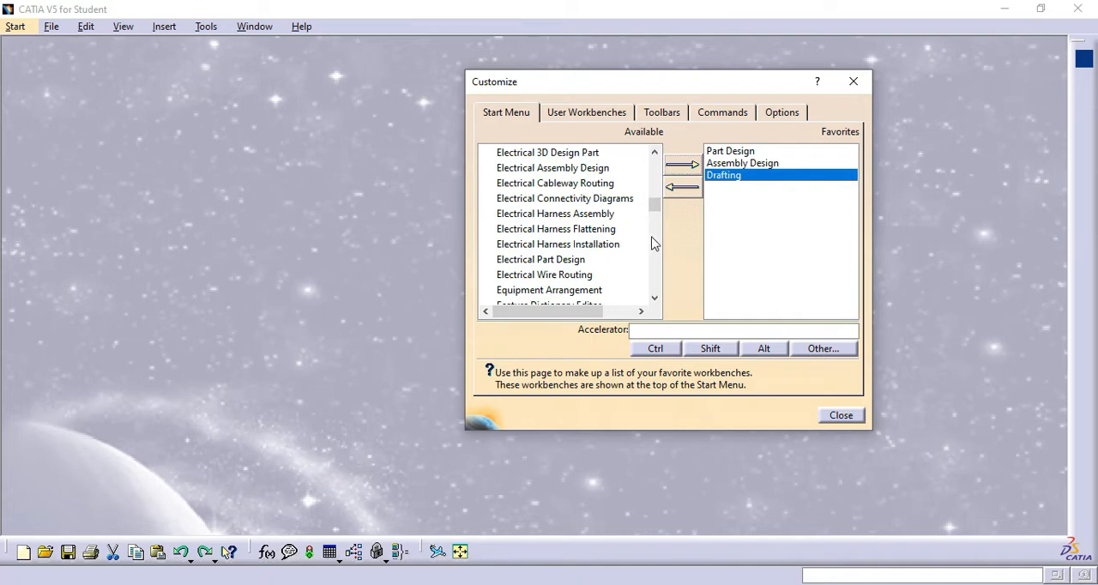
pyautogui.scroll(-3, 648, 237)
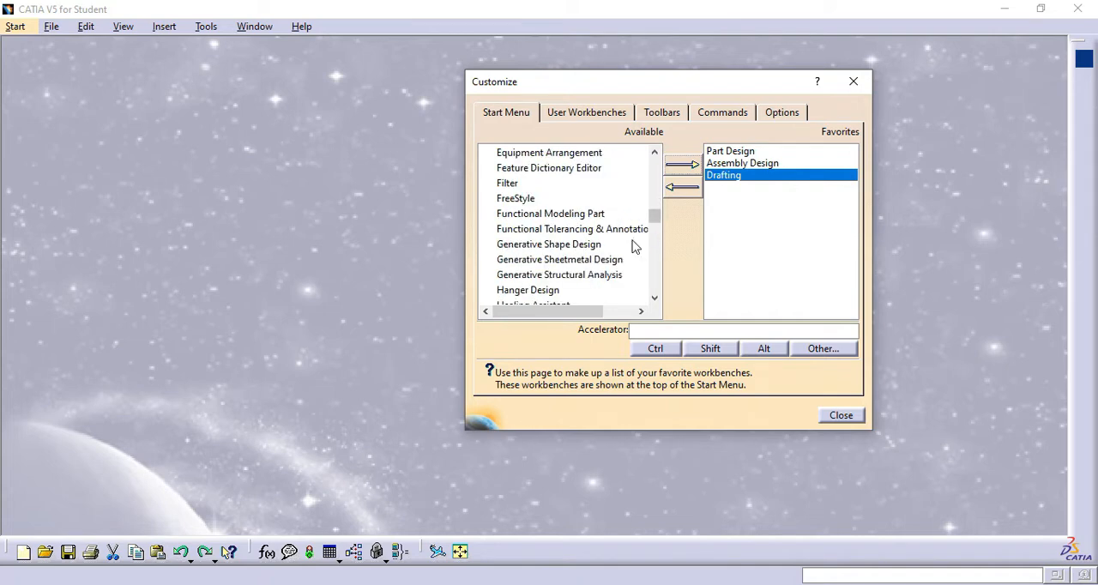
pyautogui.click(541, 245)
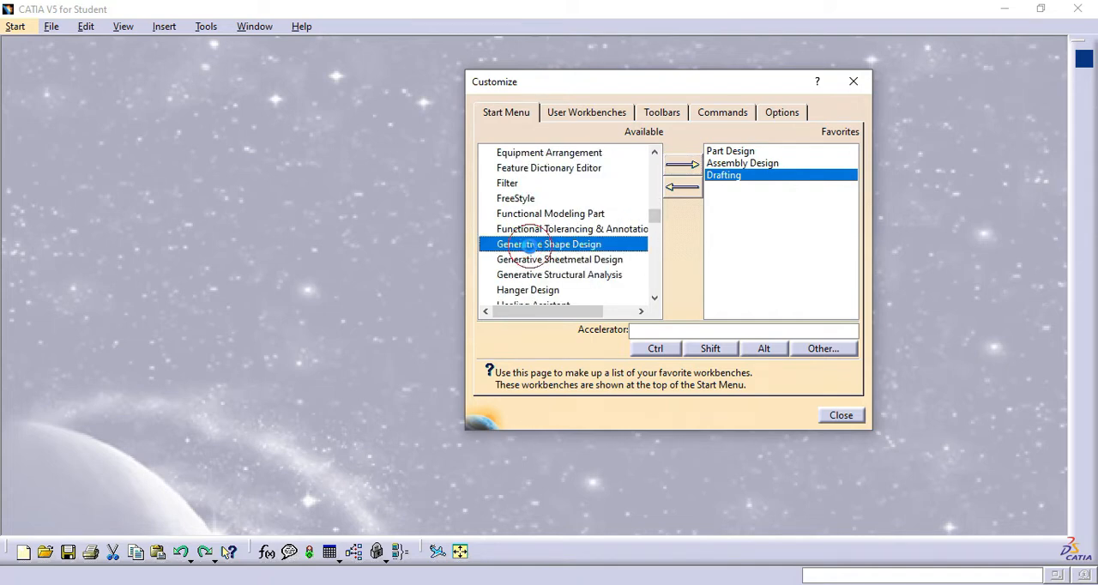
pyautogui.click(683, 165)
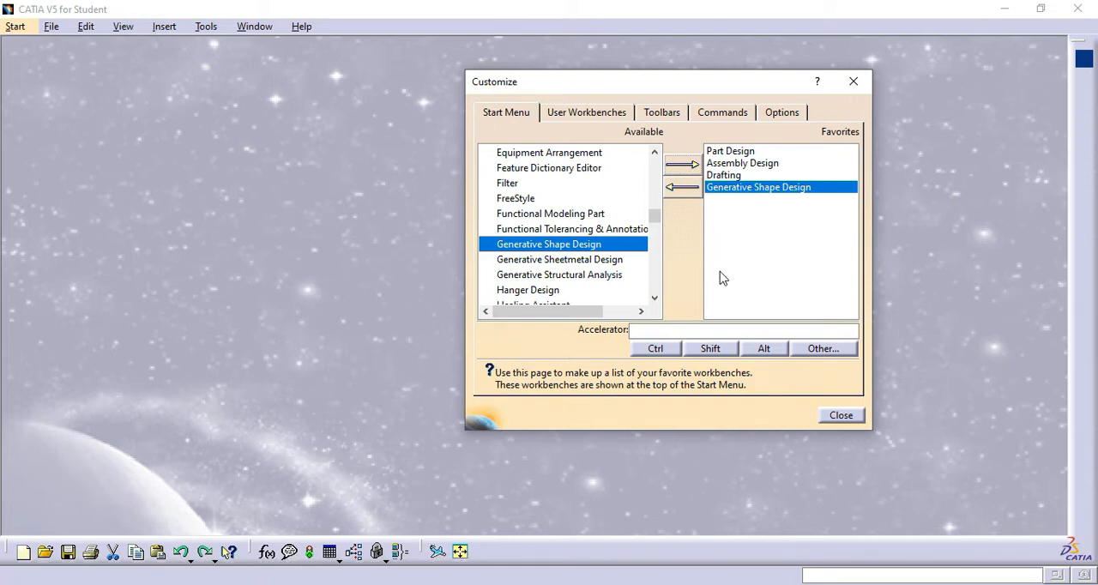
pyautogui.click(841, 417)
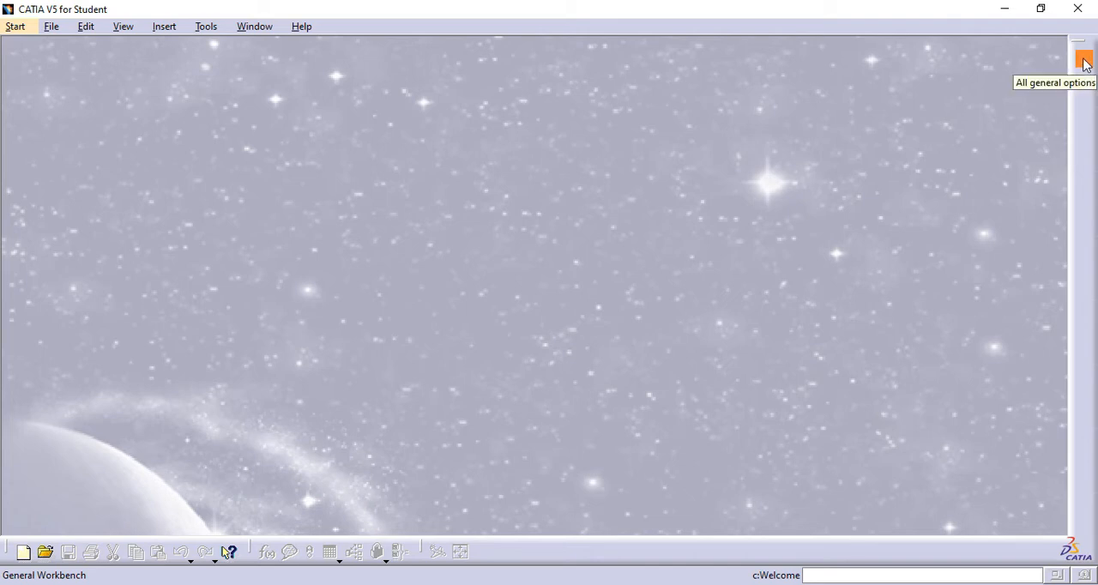
# - View the favorite workbenches in the welcome dialog and examine the list of Mechanical Design workbenches
pyautogui.click(1085, 60)
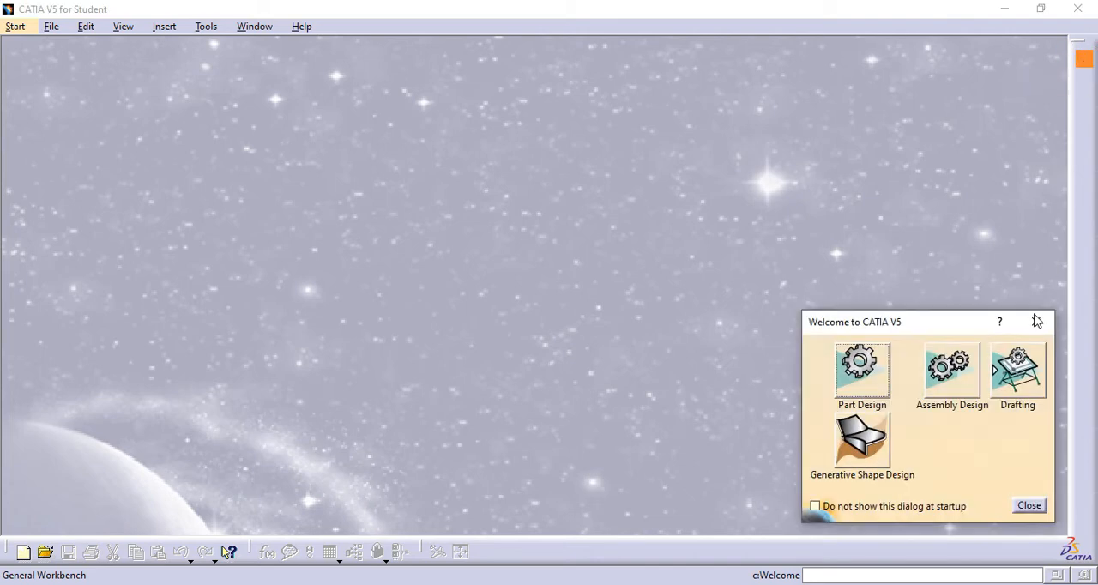
pyautogui.moveTo(933, 329)
pyautogui.mouseDown()
pyautogui.moveTo(899, 320)
pyautogui.moveTo(932, 330)
pyautogui.mouseUp()
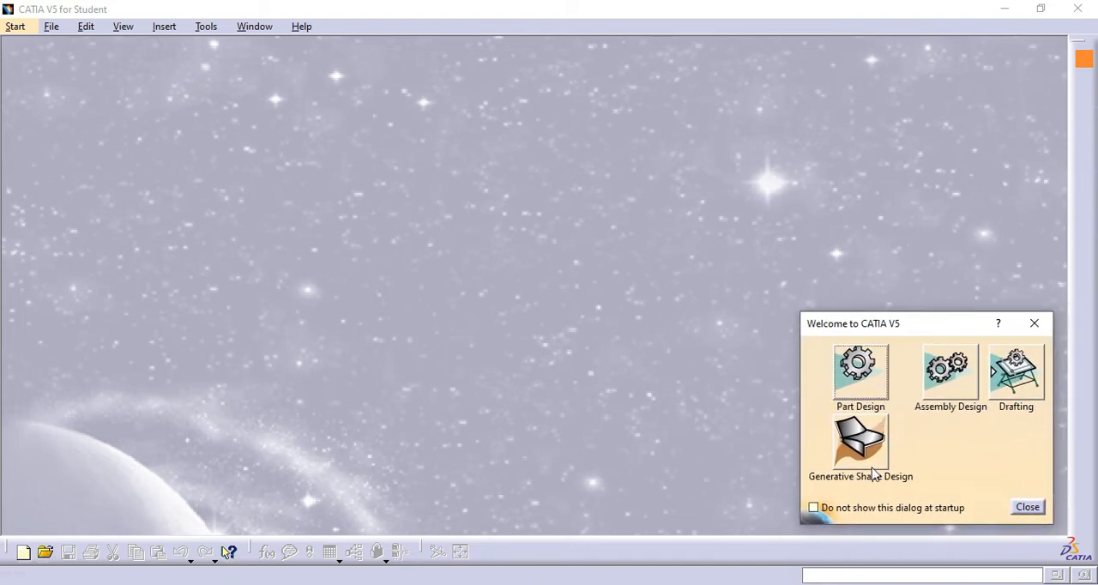
pyautogui.click(1028, 508)
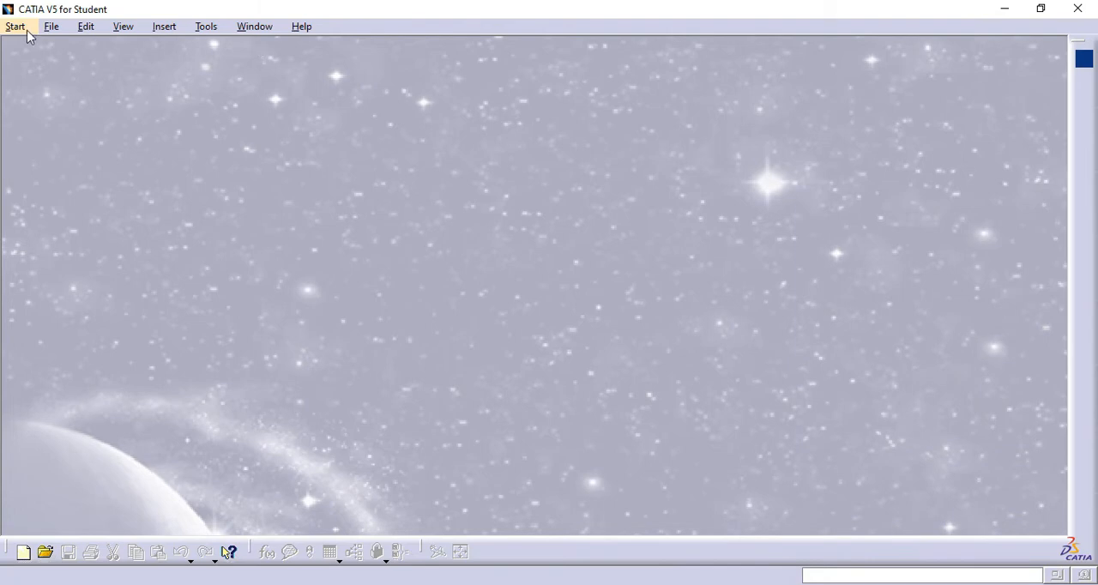
pyautogui.click(25, 32)
pyautogui.moveTo(78, 151)
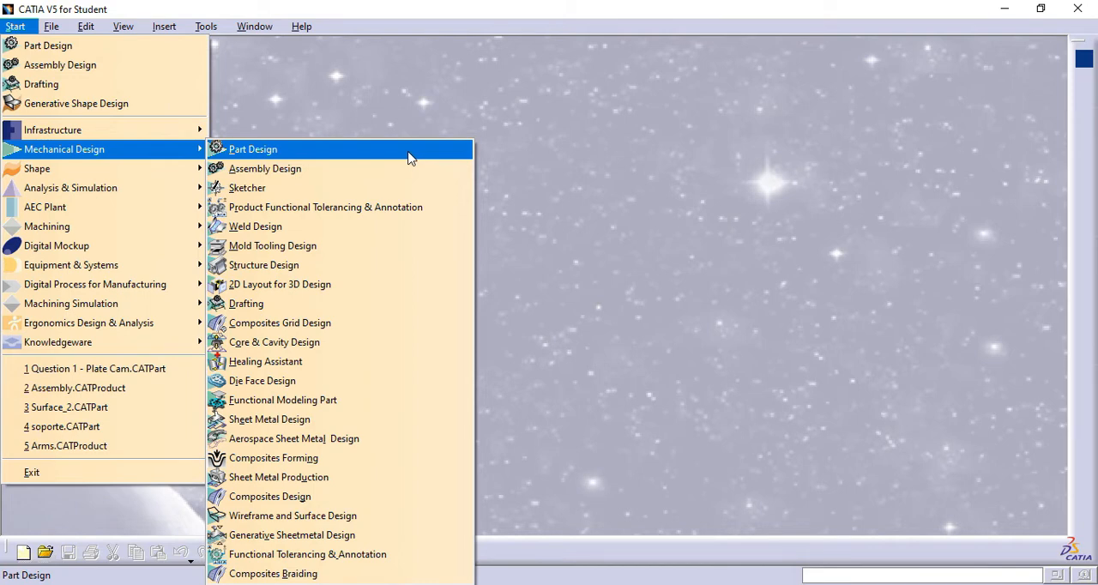
pyautogui.click(543, 10)
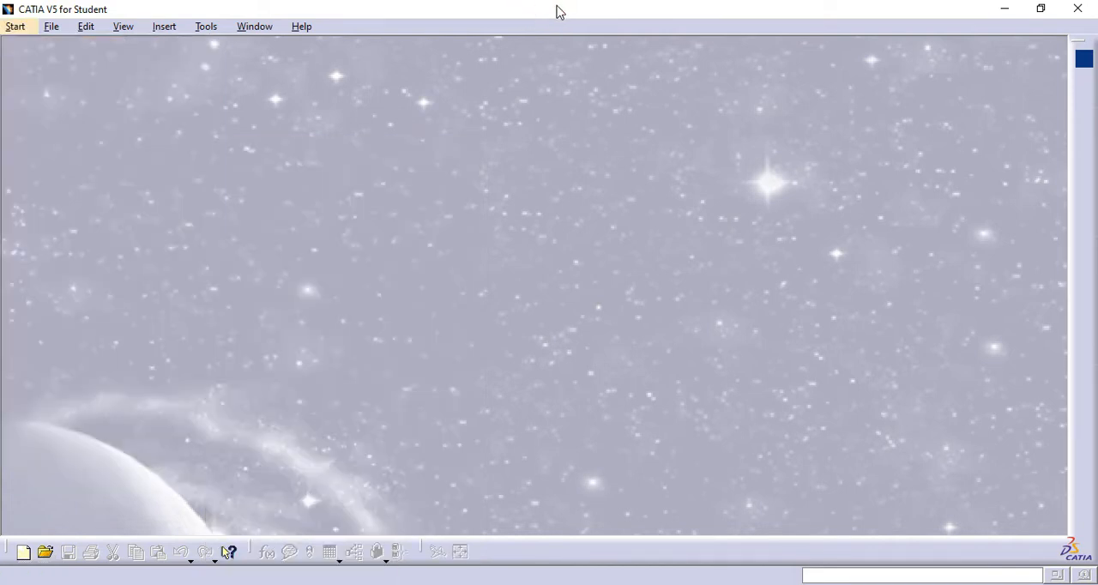
# - Create a new Part Design part named Part1 with hybrid design enabled and switch to the isometric view
pyautogui.click(1085, 61)
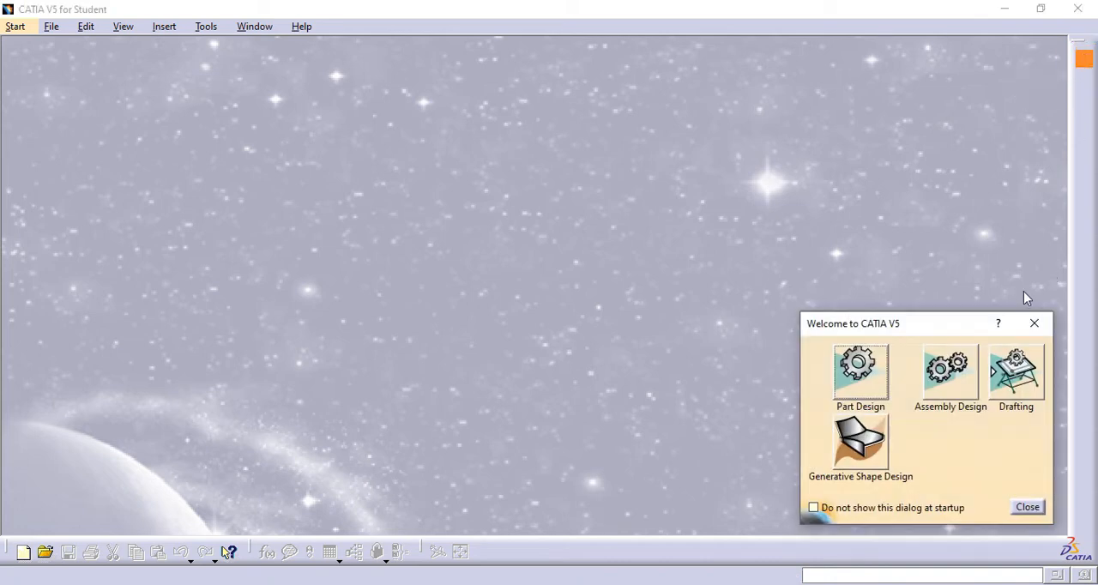
pyautogui.click(861, 370)
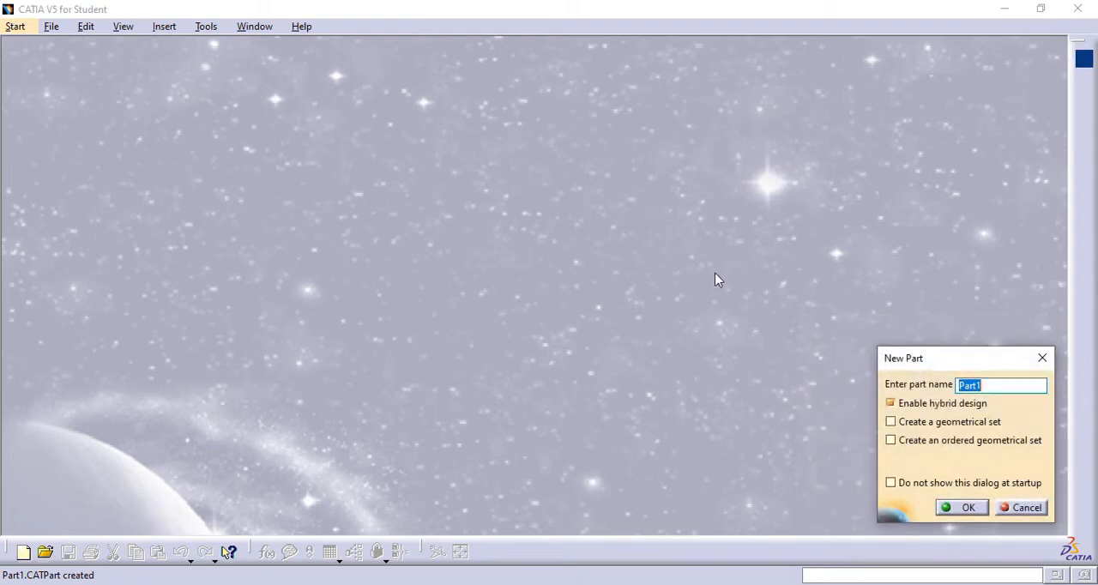
pyautogui.click(962, 508)
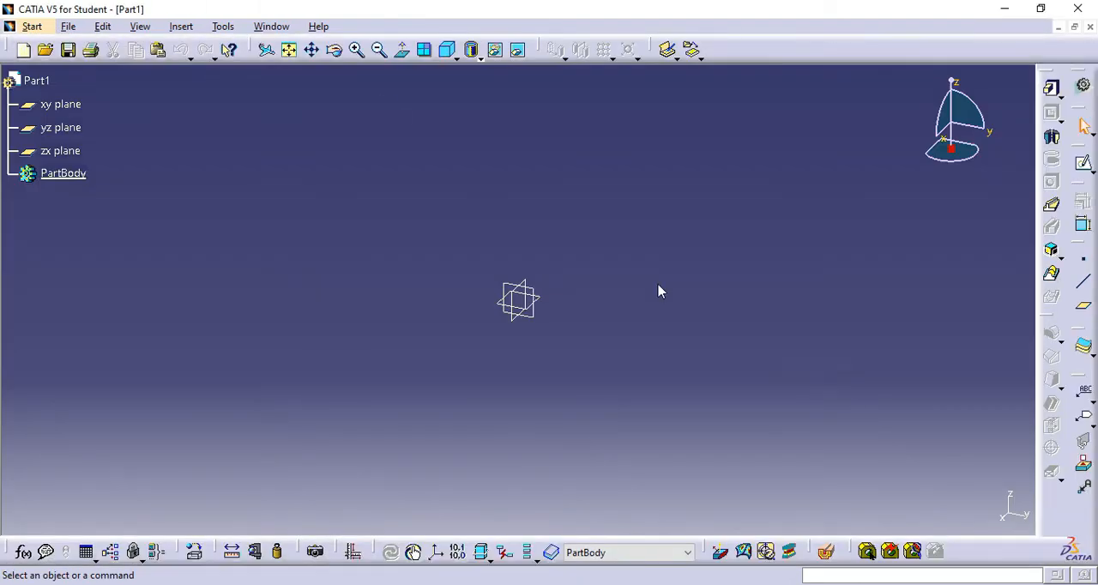
pyautogui.click(447, 50)
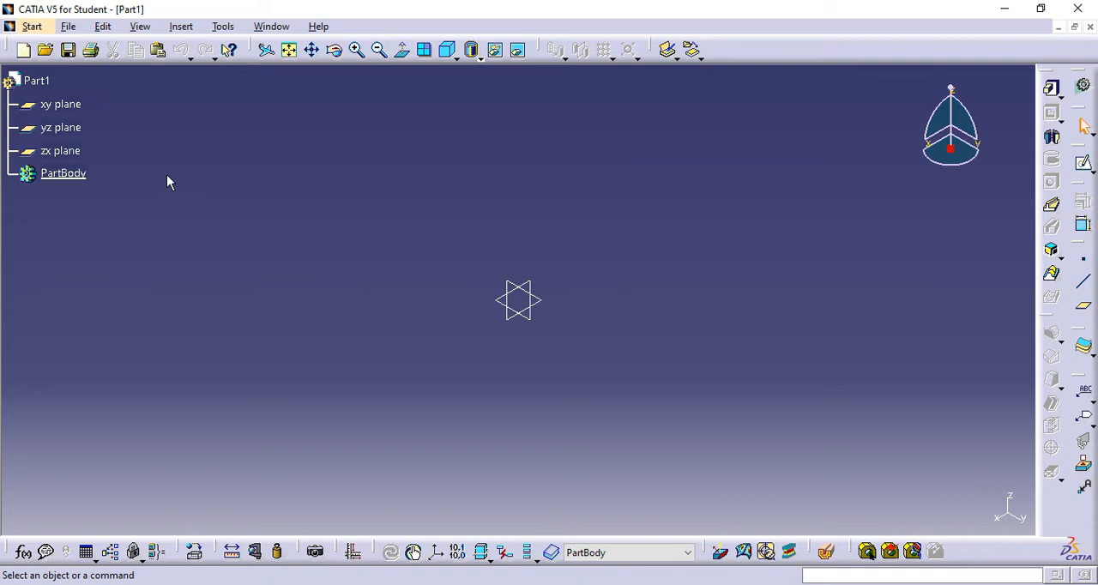
# - Start a sketch on the yz plane and display the available circle tools
pyautogui.click(1085, 166)
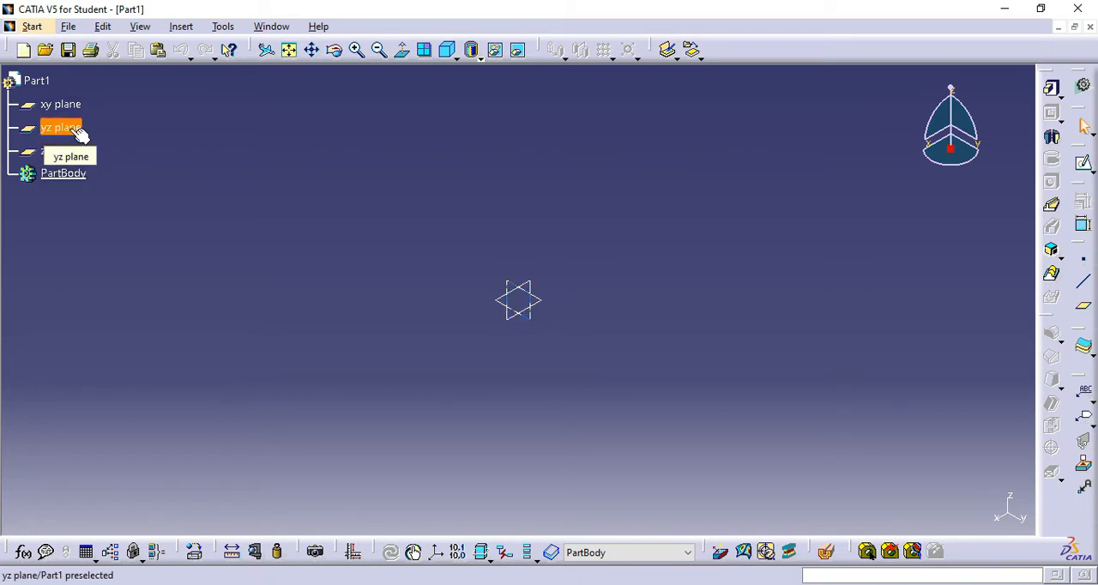
pyautogui.click(79, 133)
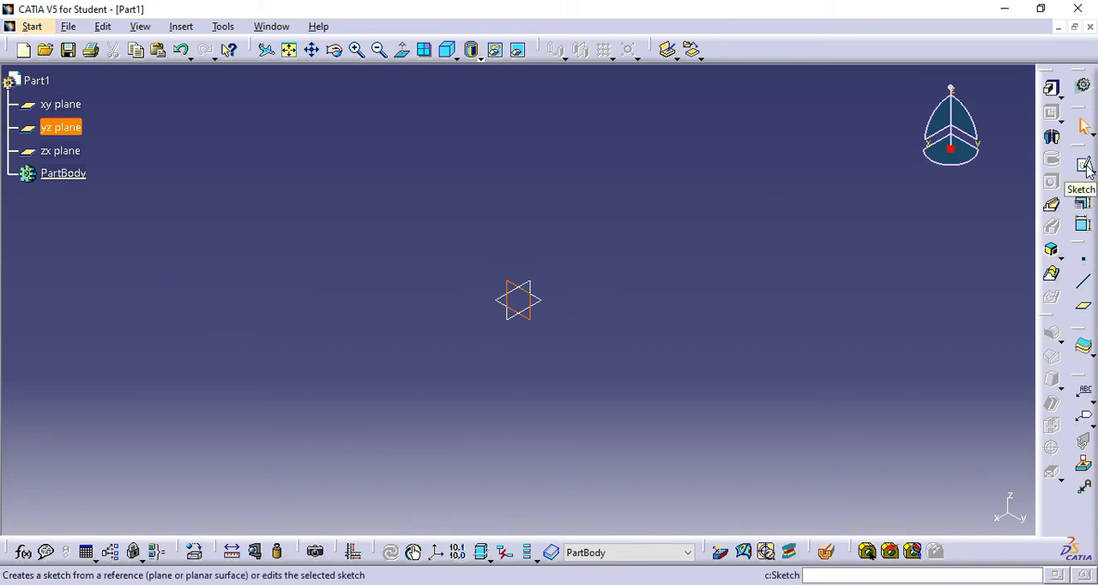
pyautogui.click(1085, 166)
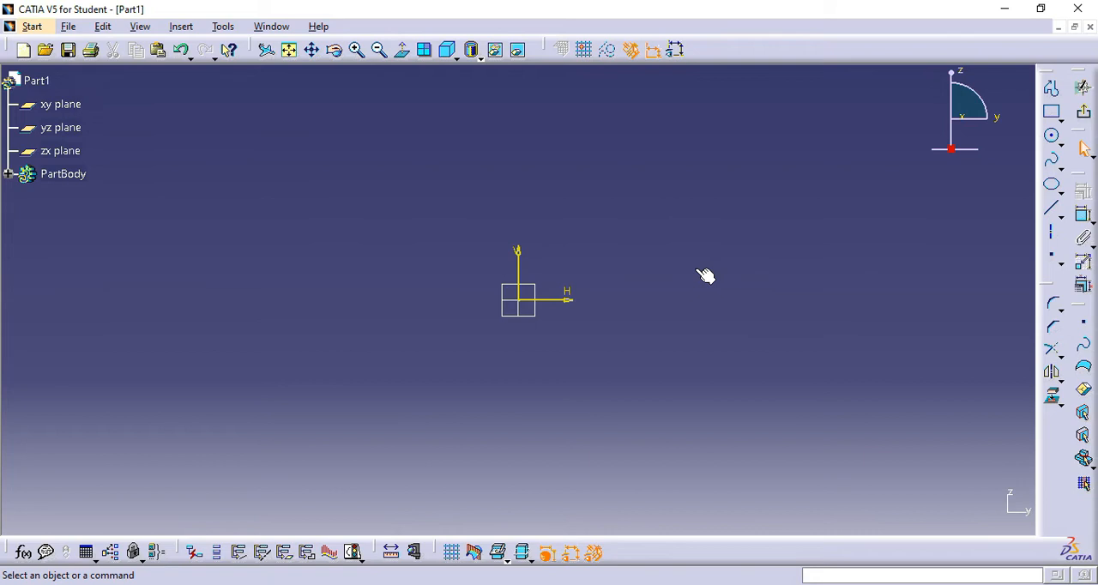
pyautogui.click(1062, 148)
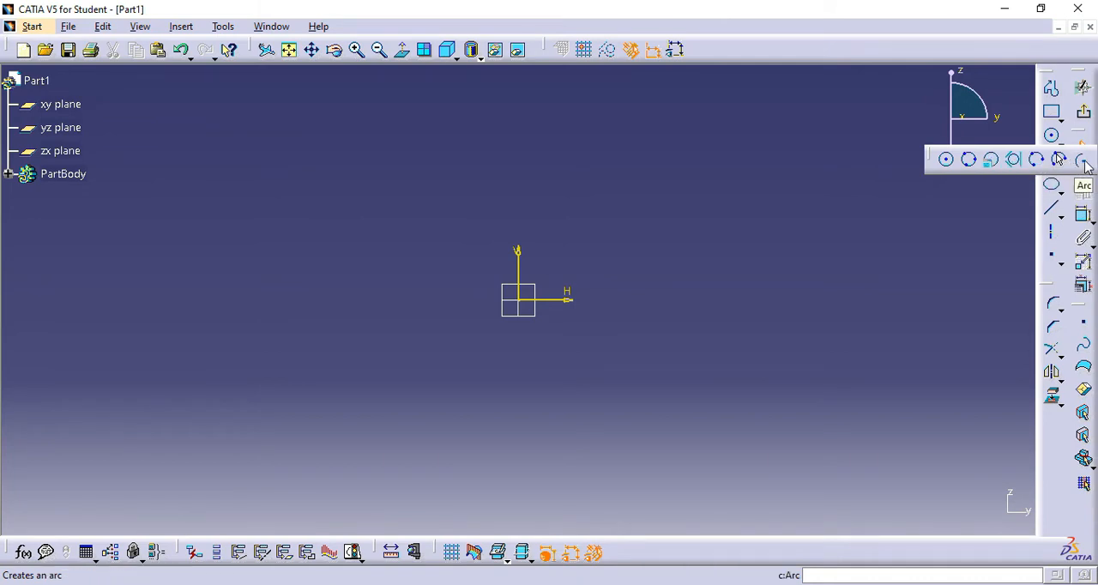
# - Sketch a circle centred on the origin with a radius of about 33 mm
pyautogui.click(948, 162)
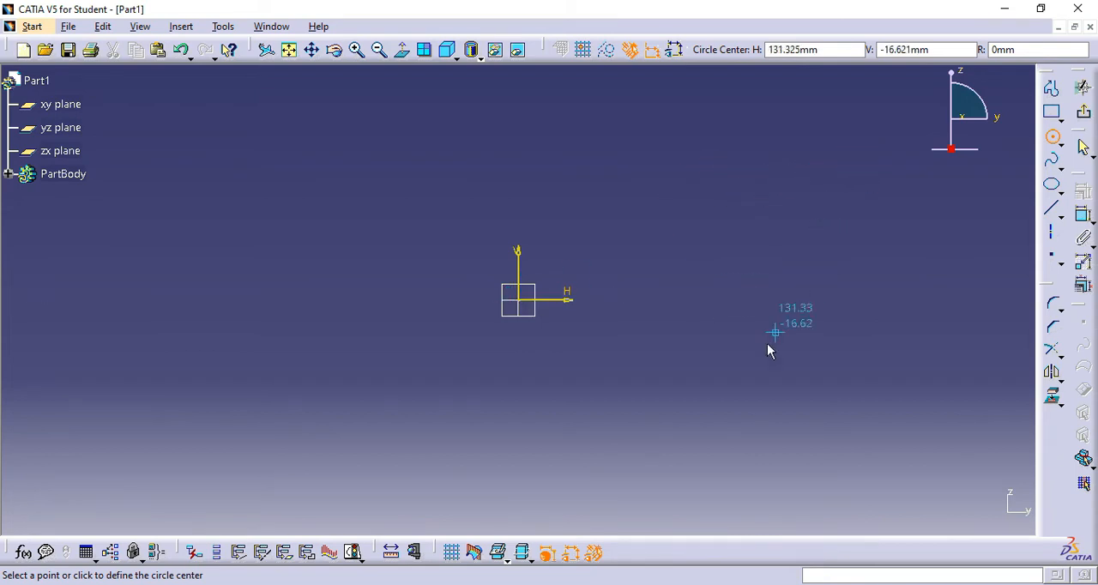
pyautogui.click(520, 301)
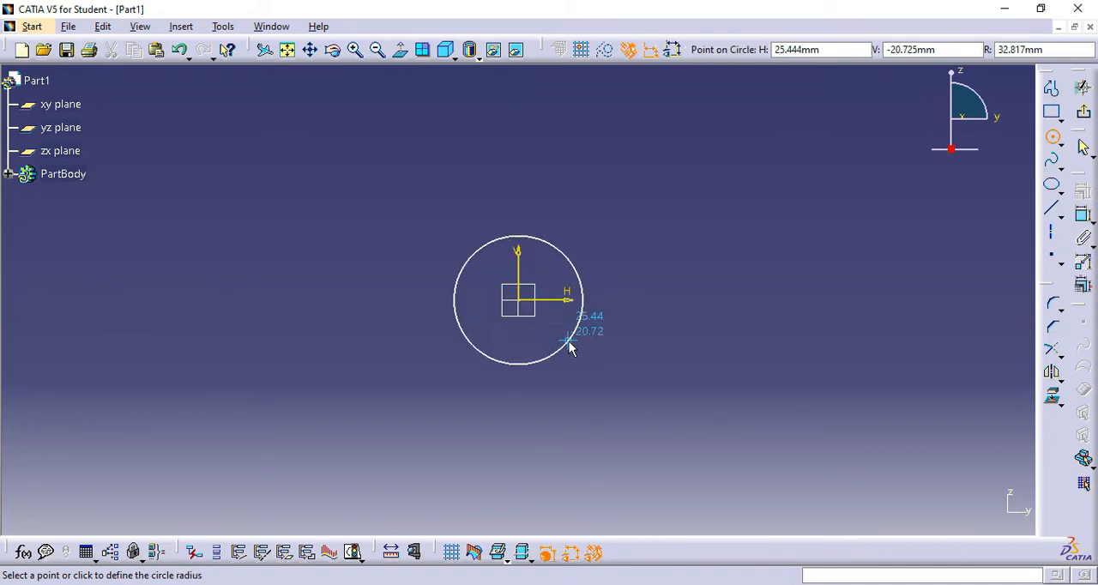
pyautogui.click(571, 346)
# - Sketch a second circle of about 47 mm radius, centred on the horizontal axis about 128 mm along positive H
pyautogui.moveTo(699, 272)
pyautogui.mouseDown(button='middle')
pyautogui.moveTo(643, 282)
pyautogui.moveTo(593, 272)
pyautogui.mouseUp(button='middle')
pyautogui.click(1053, 136)
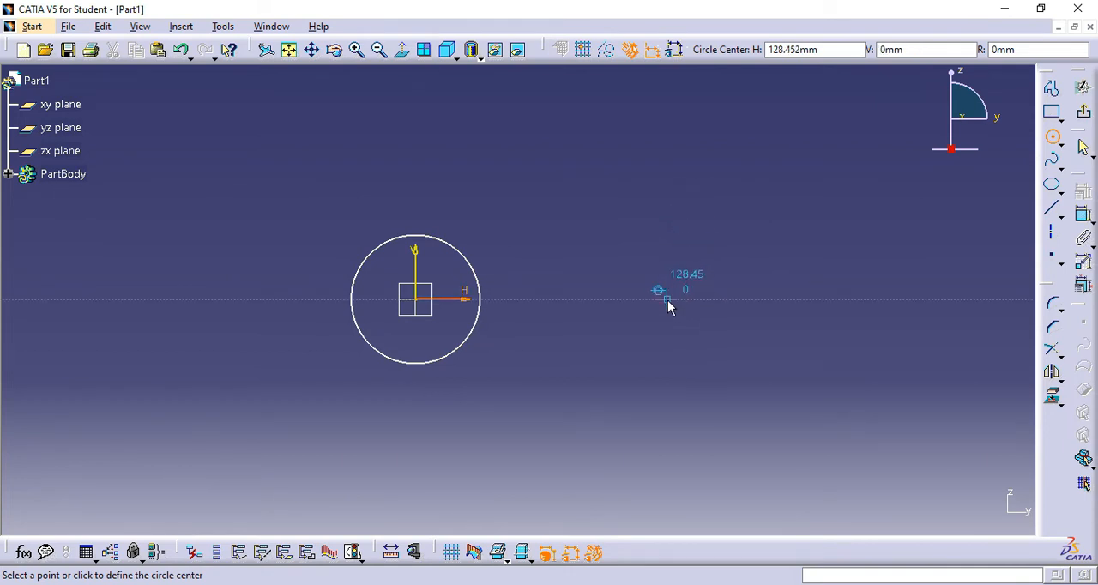
pyautogui.click(668, 300)
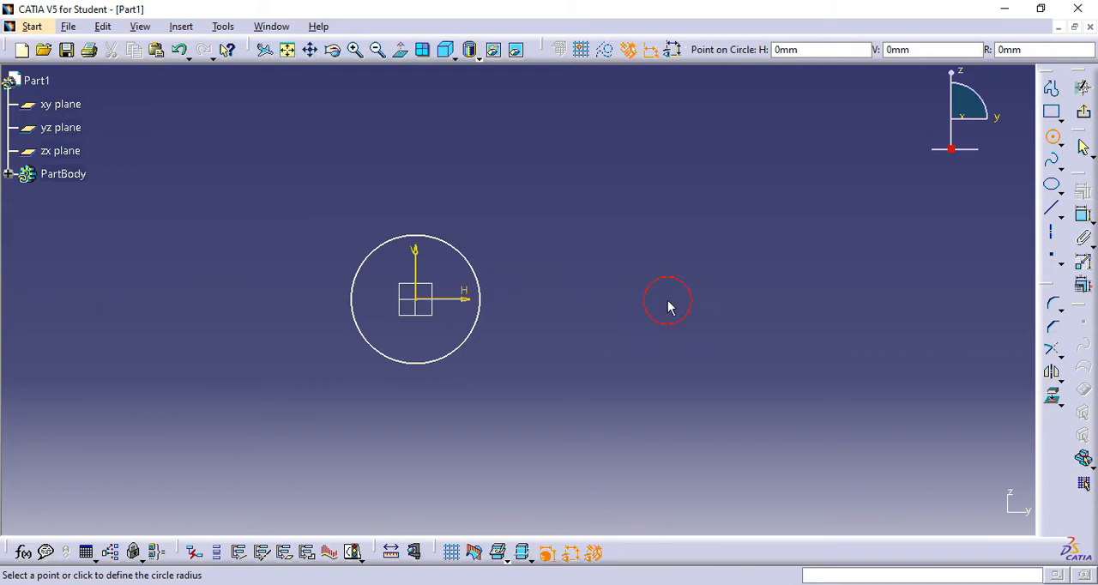
pyautogui.click(738, 364)
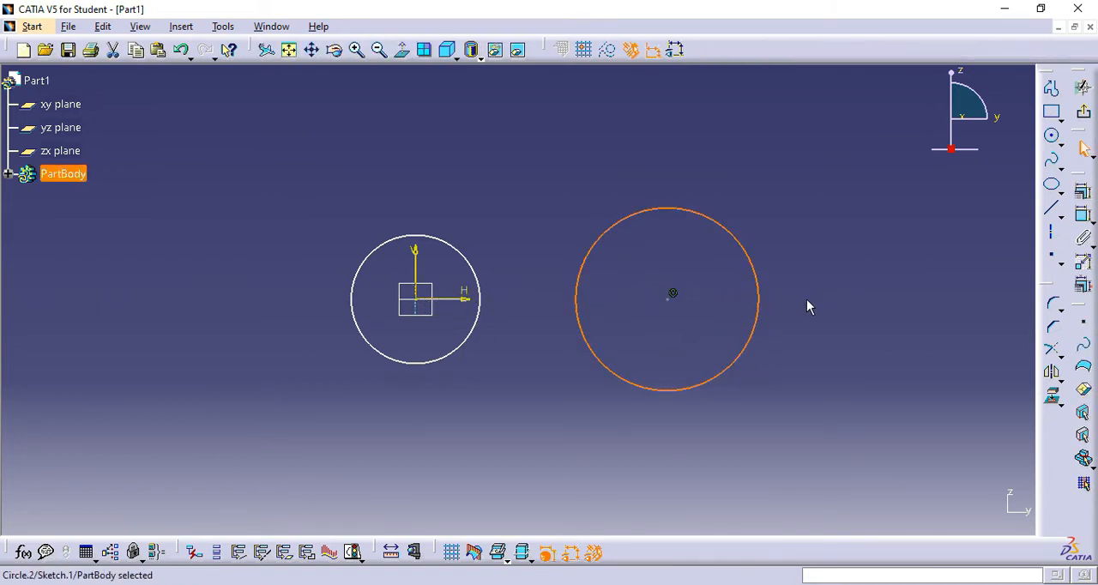
pyautogui.click(863, 267)
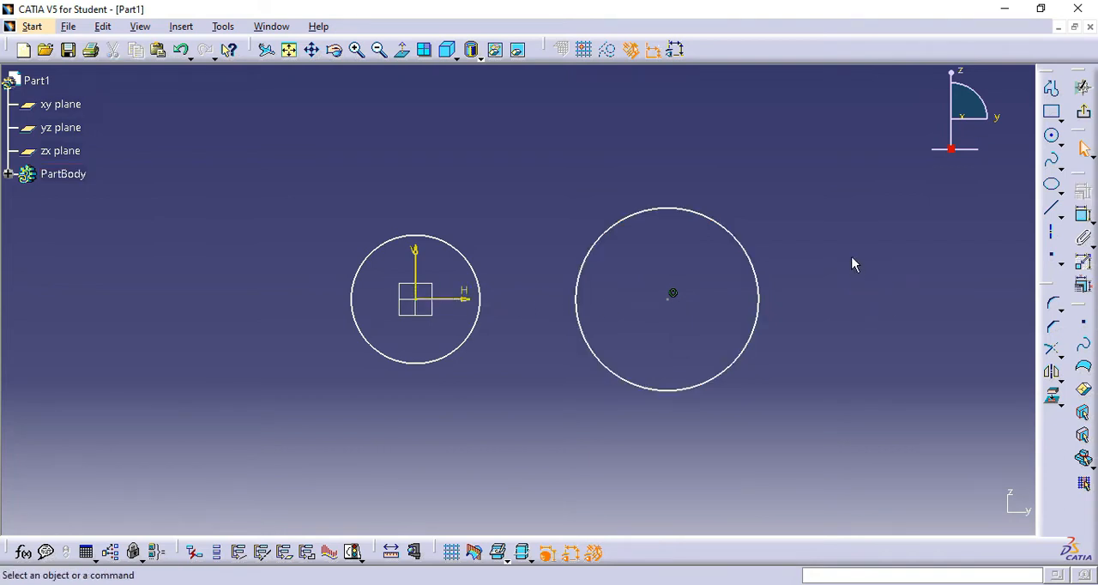
# - Constrain the size of the circle at the origin, changing the dimension type to Radius with a value of 20 mm
pyautogui.moveTo(855, 262); pyautogui.dragTo(859, 235, button='middle')
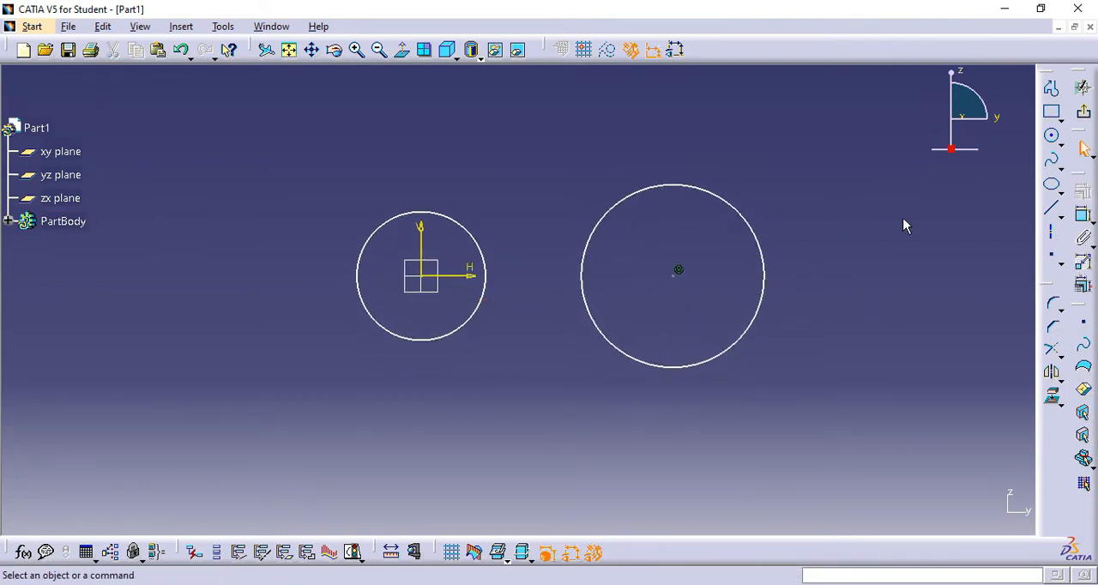
pyautogui.click(1086, 219)
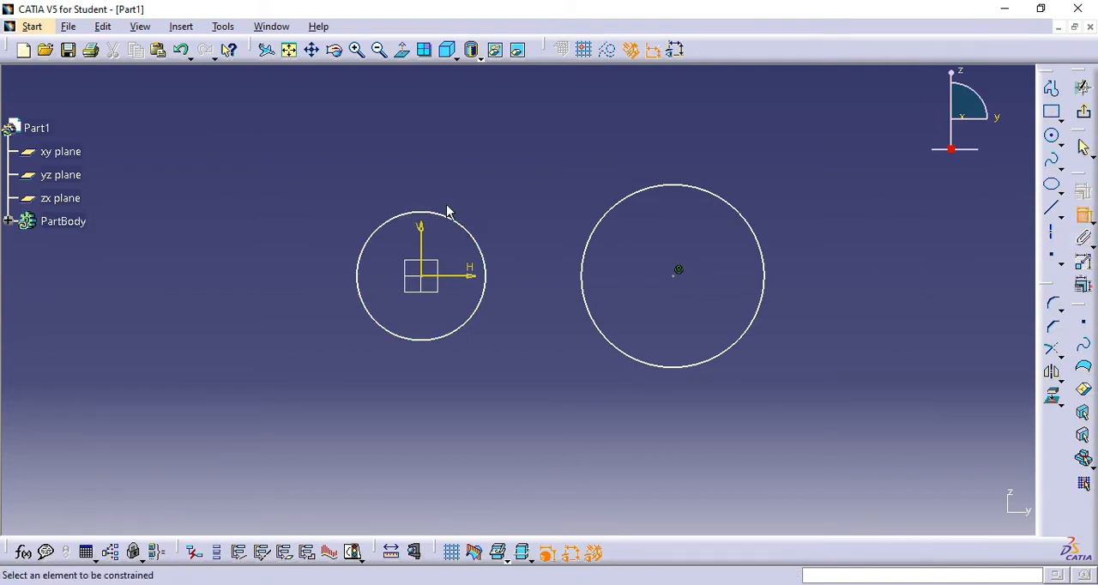
pyautogui.click(418, 221)
pyautogui.click(287, 246)
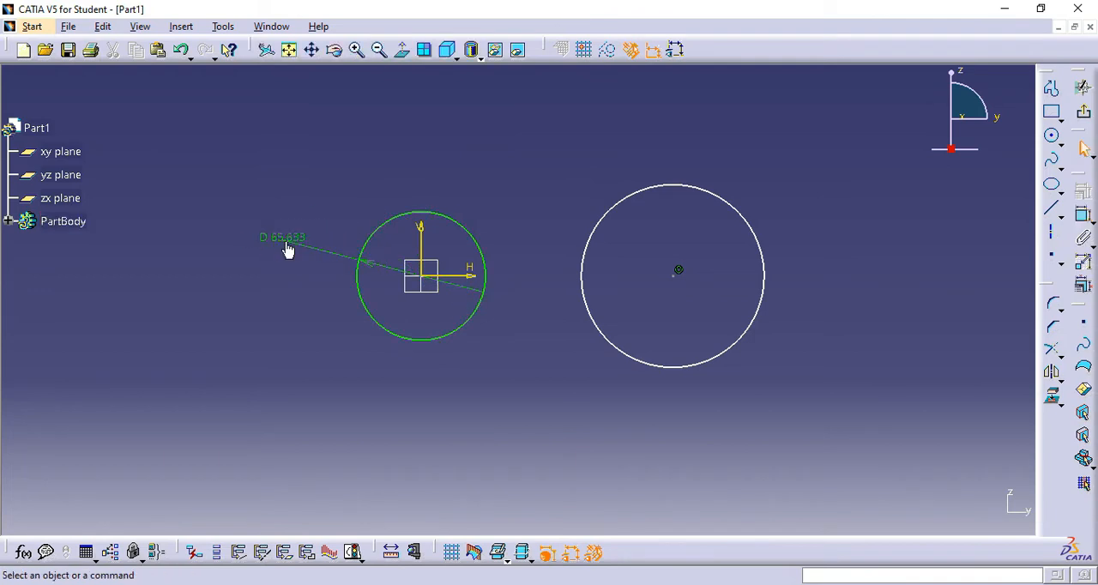
pyautogui.doubleClick(287, 248)
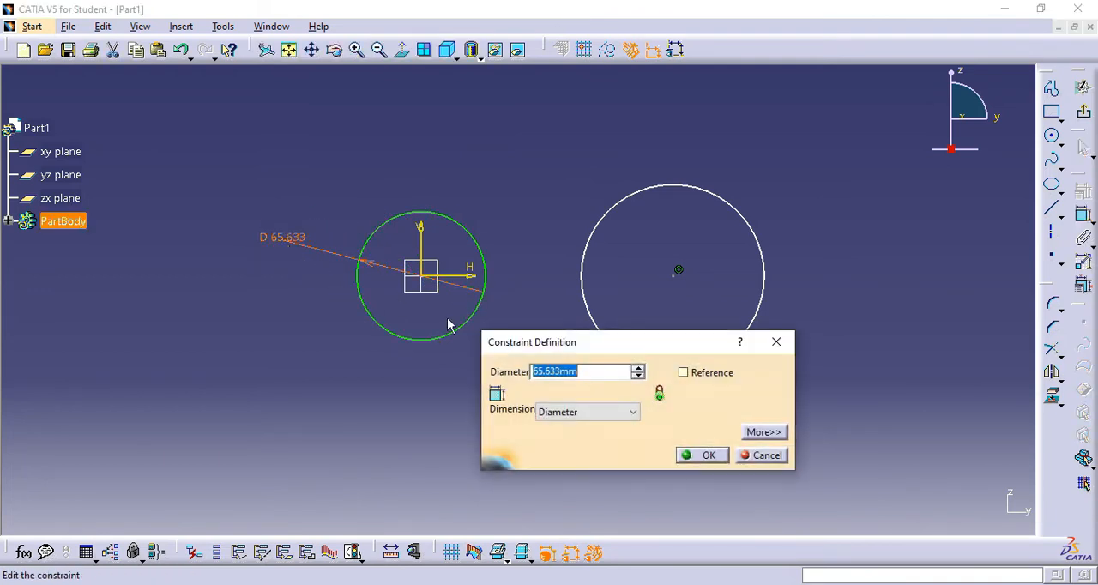
pyautogui.click(633, 412)
pyautogui.click(606, 426)
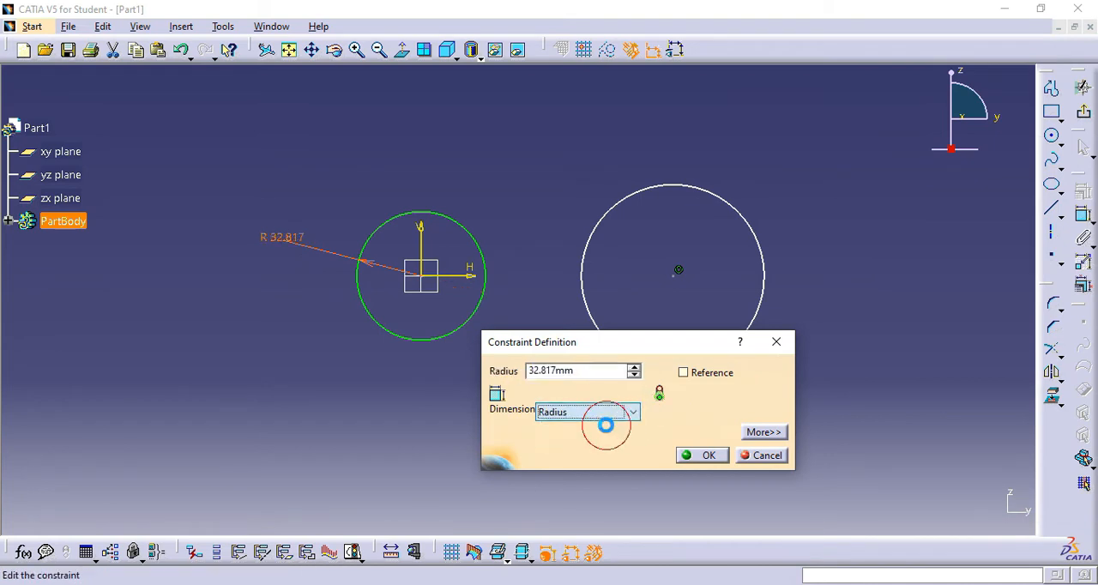
pyautogui.tripleClick(596, 371)
pyautogui.write('2')
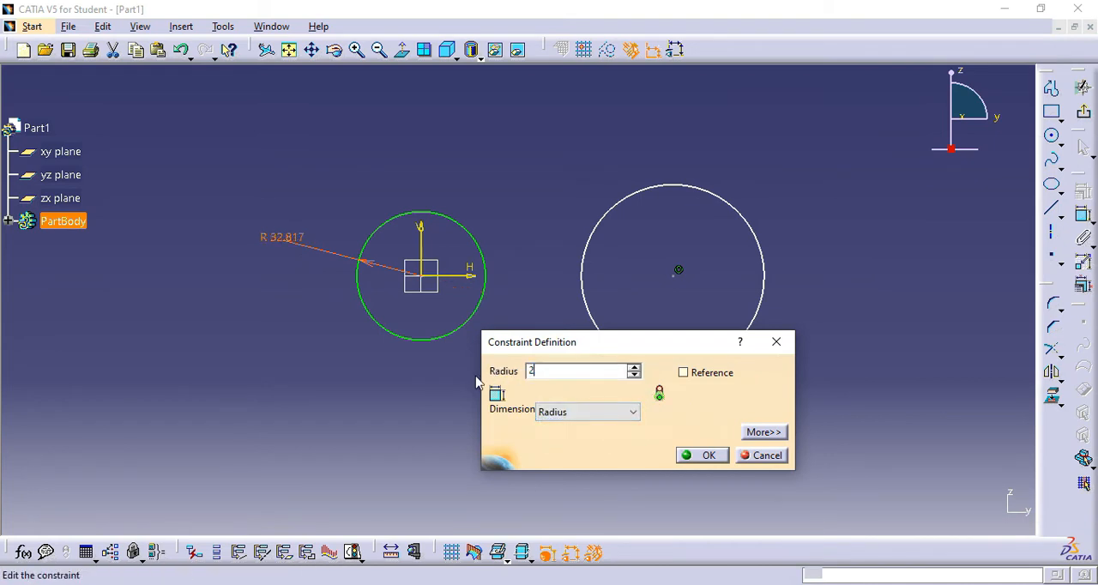
pyautogui.write('0')
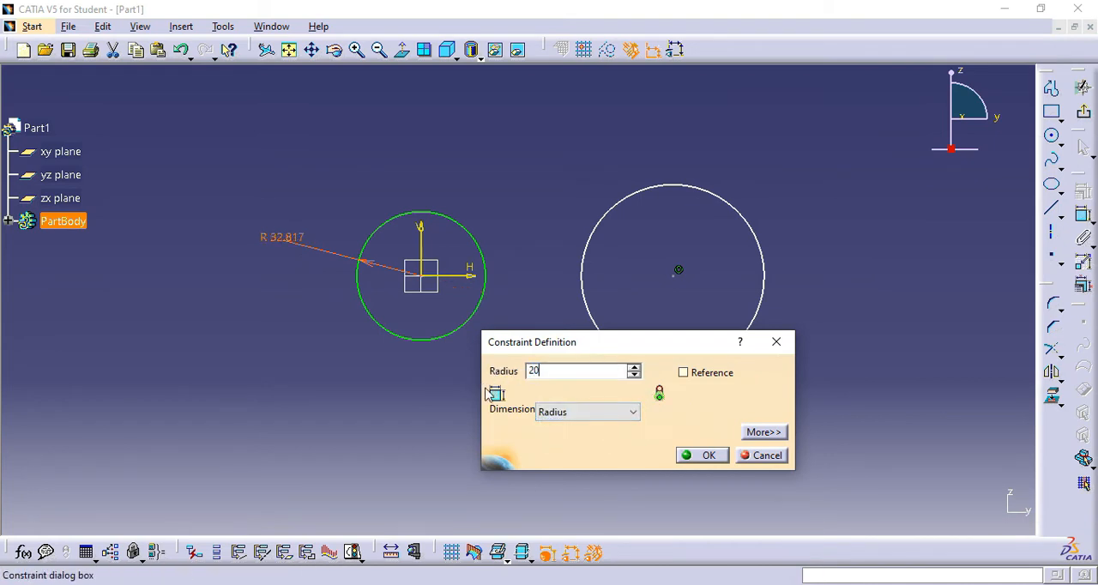
pyautogui.click(706, 456)
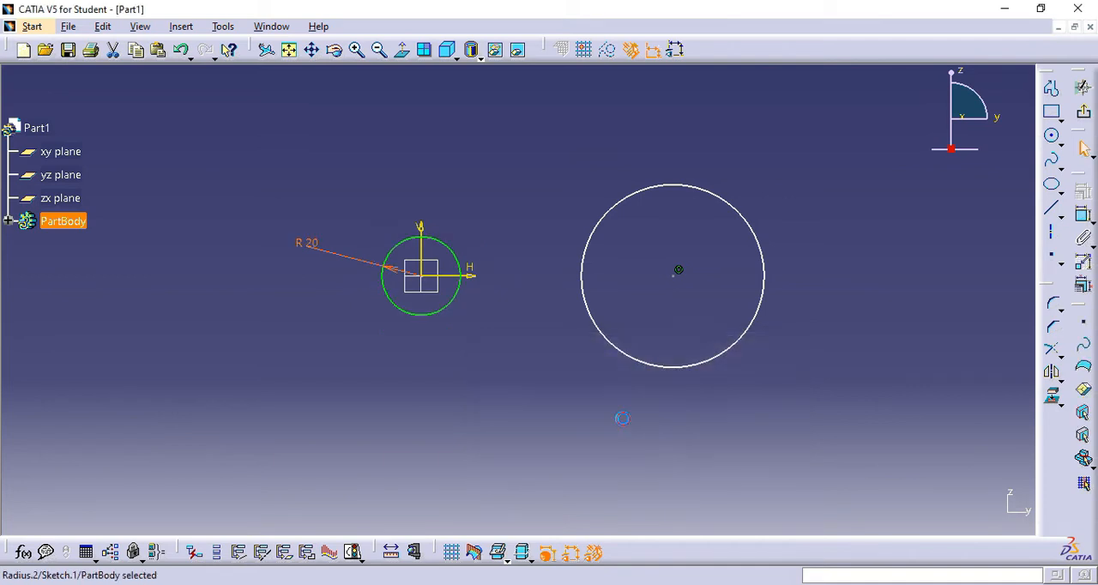
# - Add a radius constraint to the second, larger circle and set it to 40 mm
pyautogui.click(1083, 216)
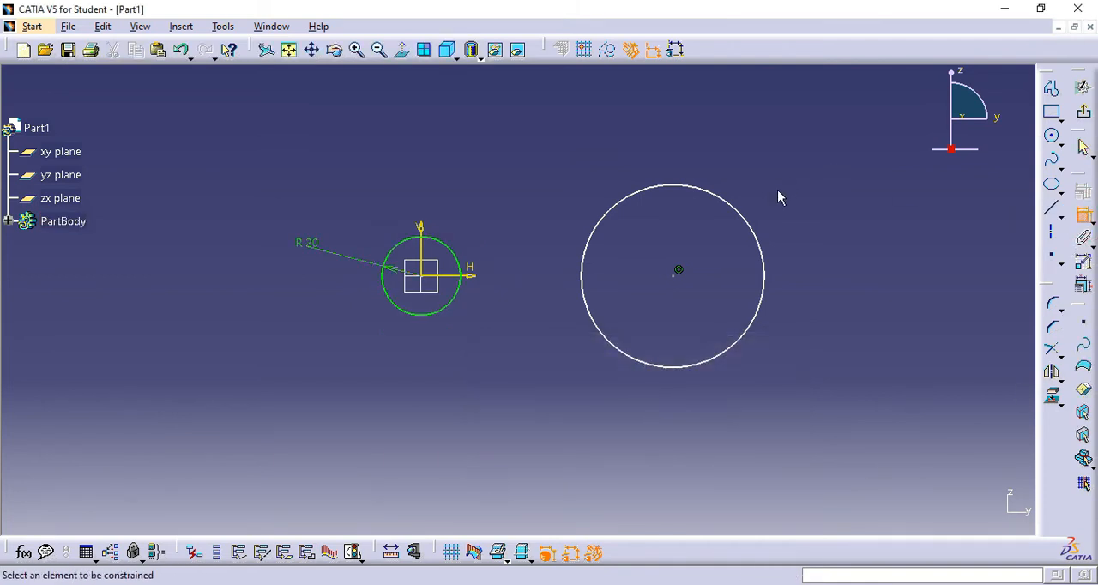
pyautogui.click(762, 231)
pyautogui.click(816, 196)
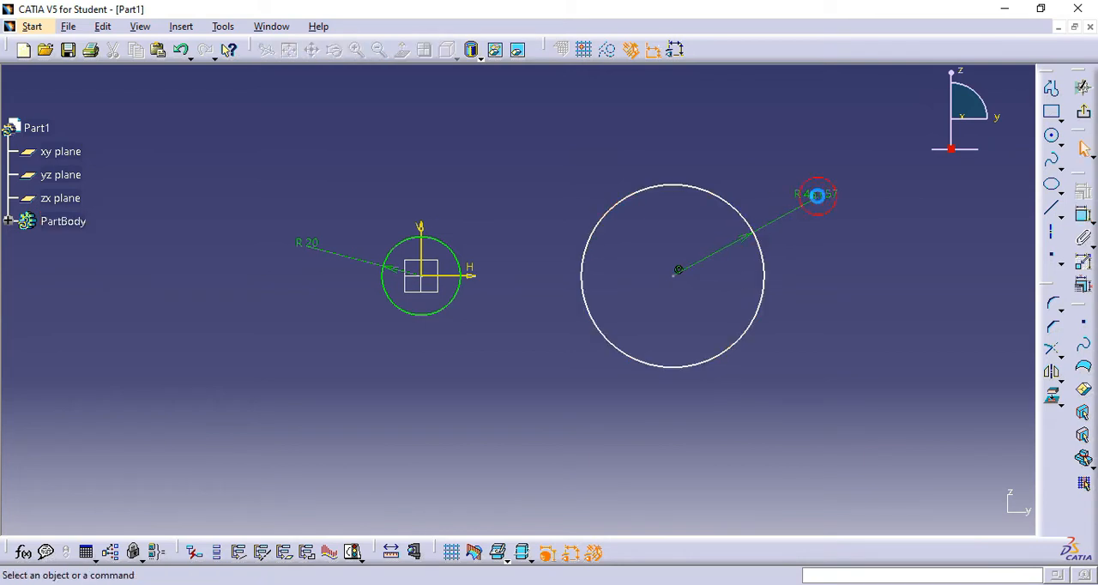
pyautogui.click(819, 204)
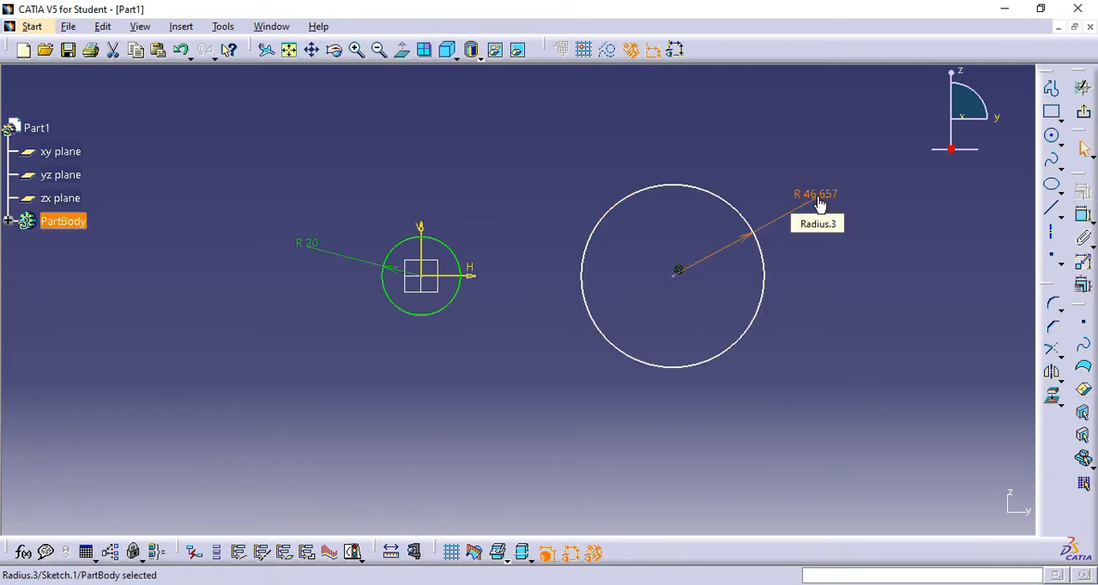
pyautogui.doubleClick(819, 203)
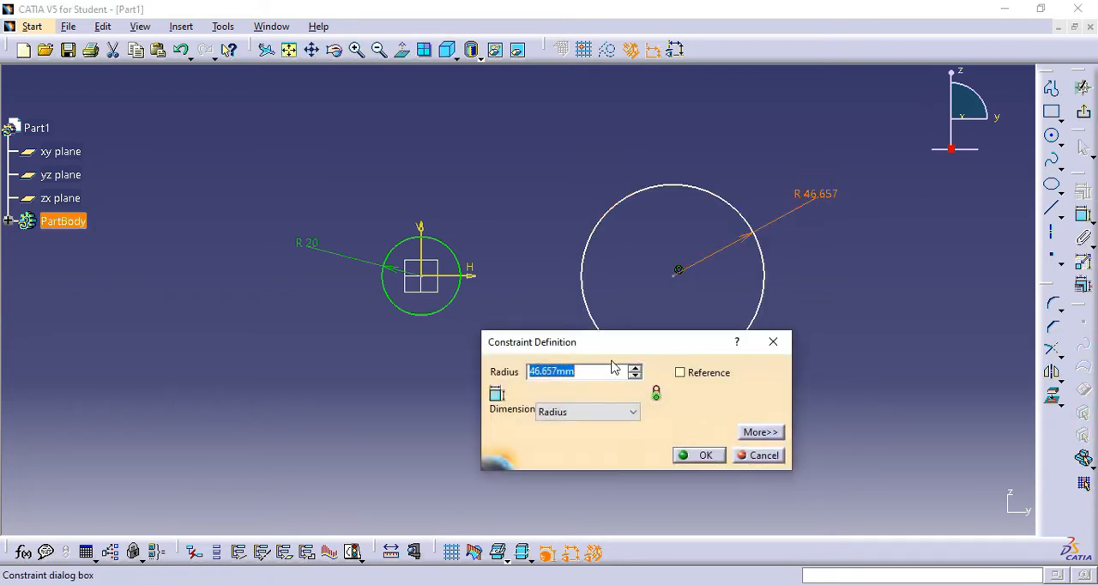
pyautogui.write('40')
pyautogui.click(695, 456)
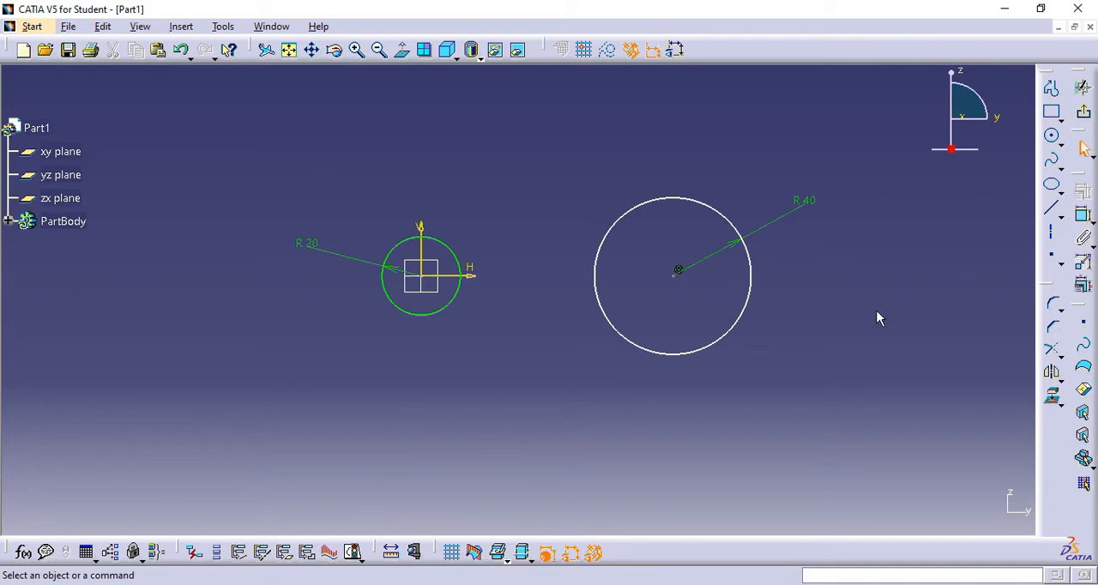
# - Constrain the distance between the larger circle's centre and the vertical axis to 75 mm
pyautogui.click(1084, 217)
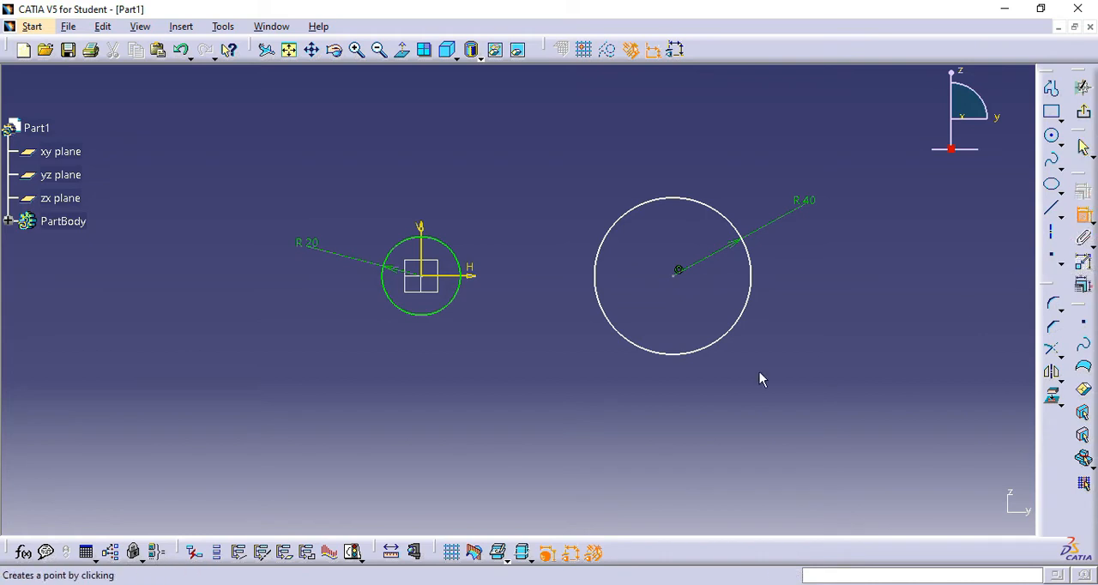
pyautogui.click(675, 274)
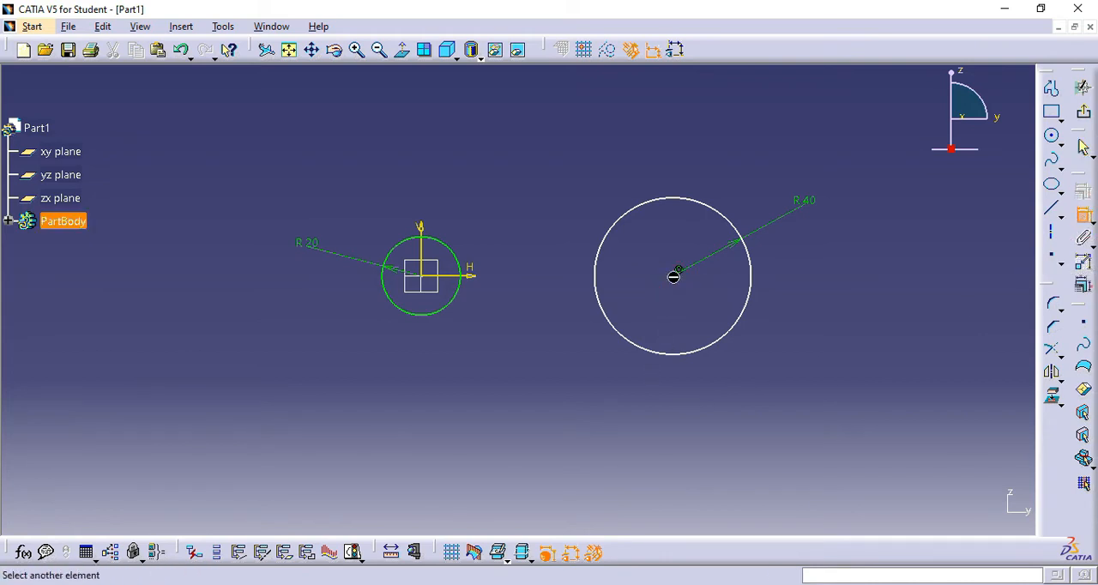
pyautogui.click(427, 228)
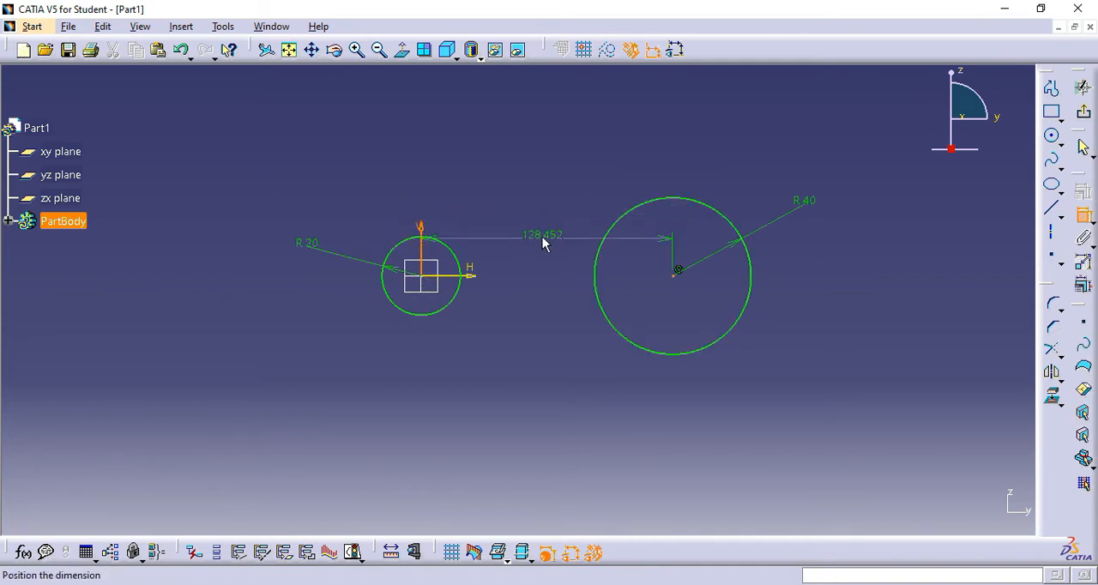
pyautogui.click(542, 237)
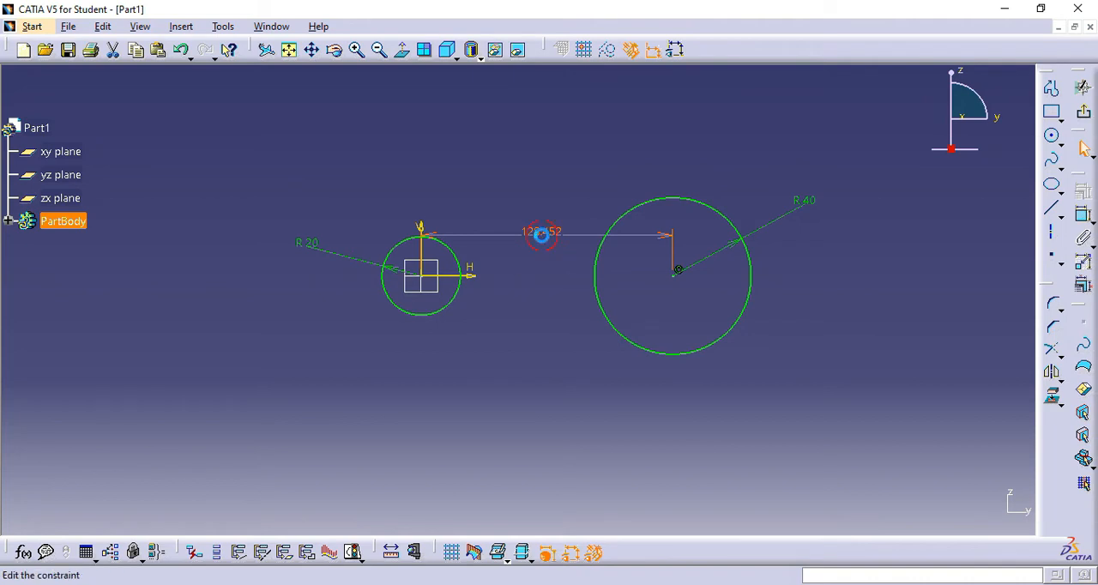
pyautogui.doubleClick(544, 238)
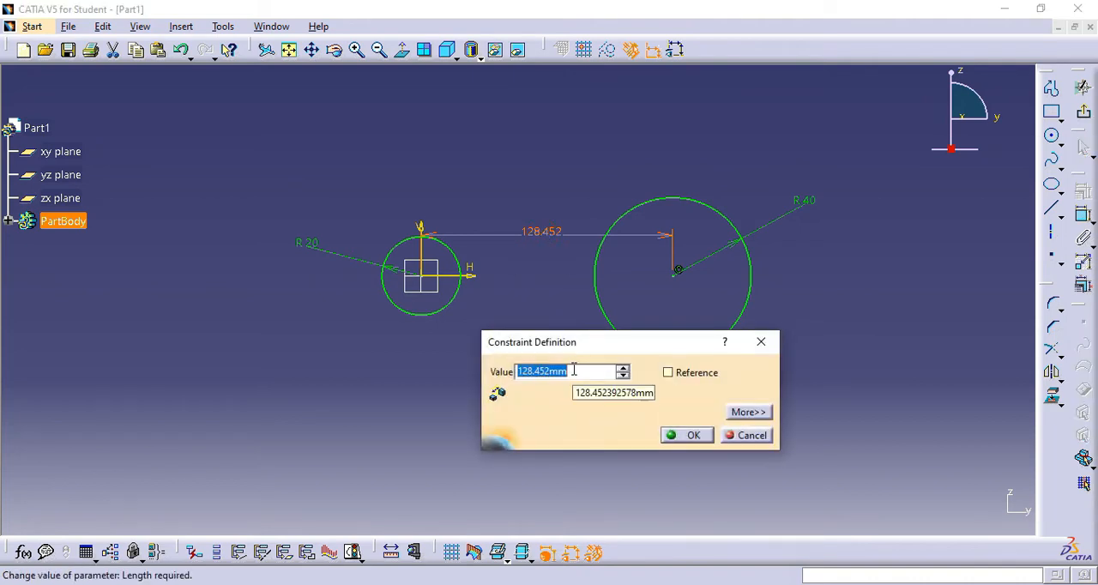
pyautogui.write('75')
pyautogui.press('Return')
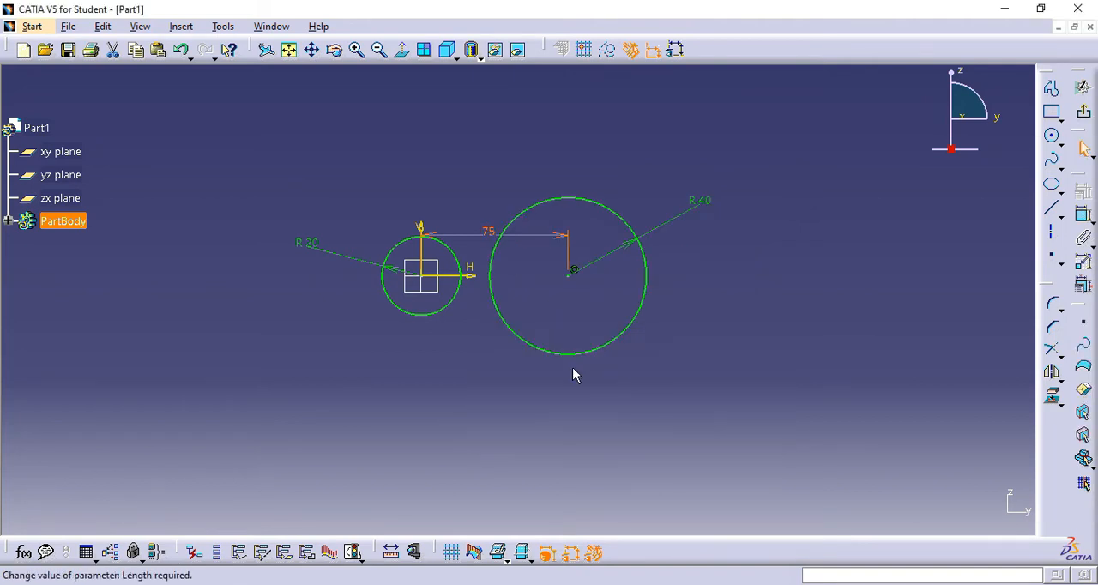
# - Sketch a third circle of about 109 mm radius, centred below and between the two circles so that it surrounds both
pyautogui.moveTo(604, 409)
pyautogui.mouseDown(button='middle')
pyautogui.moveTo(606, 338)
pyautogui.moveTo(695, 370)
pyautogui.mouseUp(button='middle')
pyautogui.scroll(-2, 361, 343)
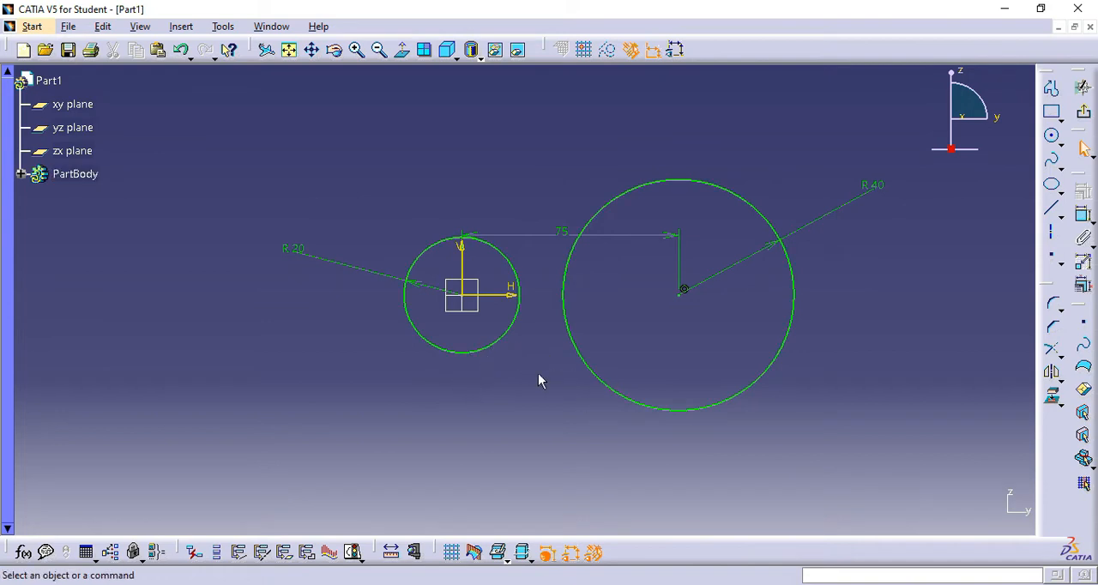
pyautogui.moveTo(697, 355); pyautogui.dragTo(649, 330, button='middle')
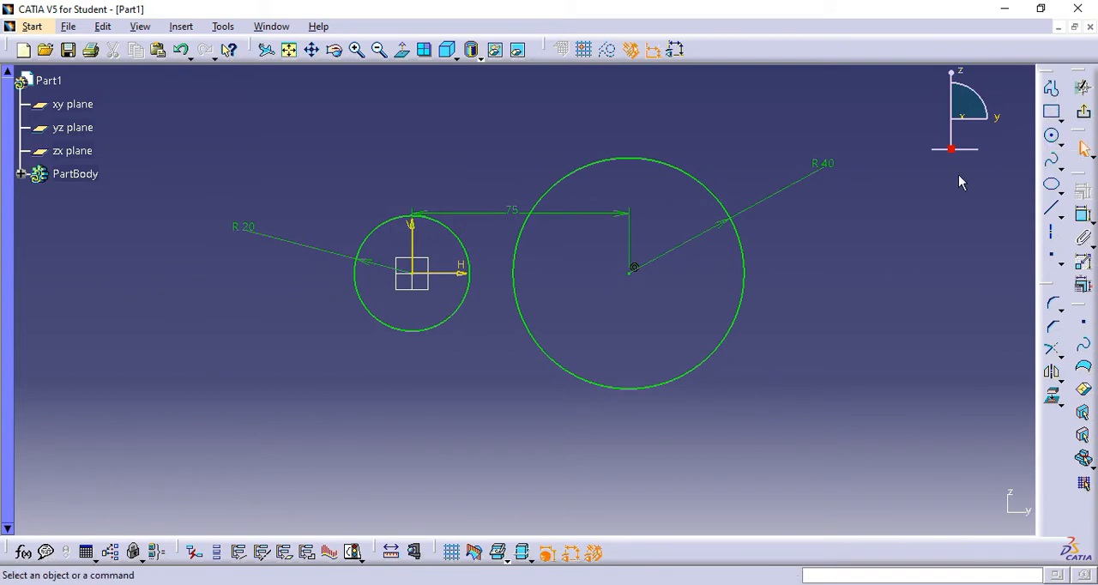
pyautogui.click(1055, 139)
pyautogui.click(522, 415)
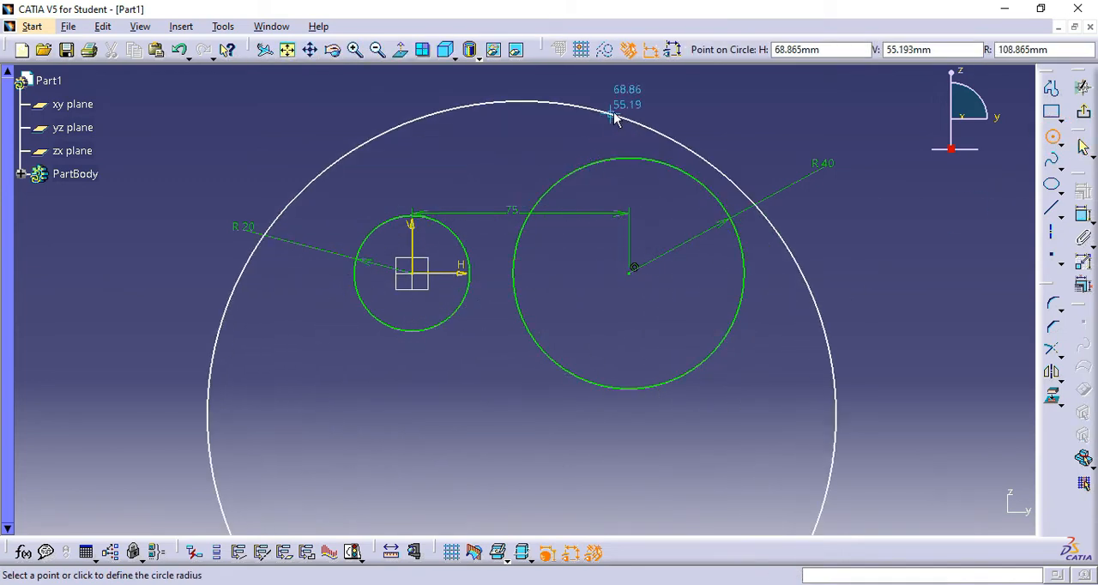
pyautogui.click(615, 117)
pyautogui.click(875, 256)
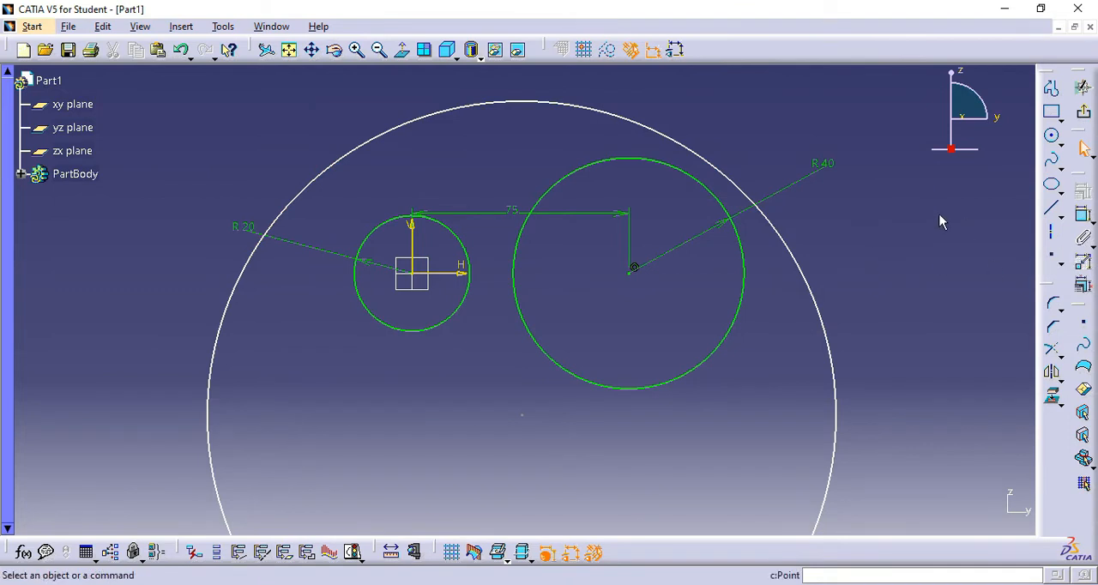
# - Apply a tangency constraint between the 40 mm radius circle and the large surrounding circle
pyautogui.click(692, 179)
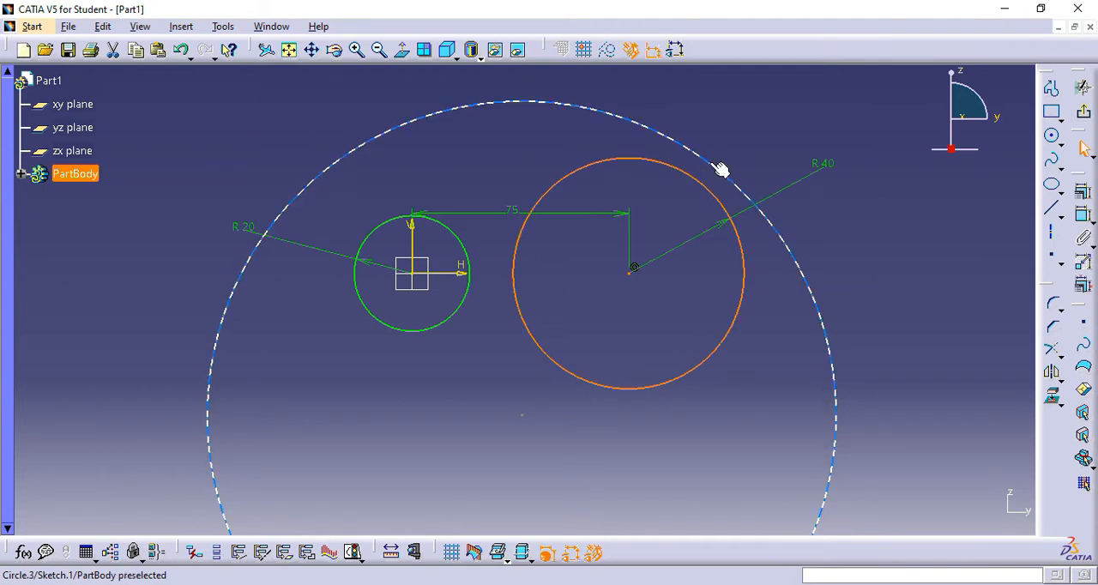
pyautogui.keyDown('ctrl'); pyautogui.click(723, 165); pyautogui.keyUp('ctrl')
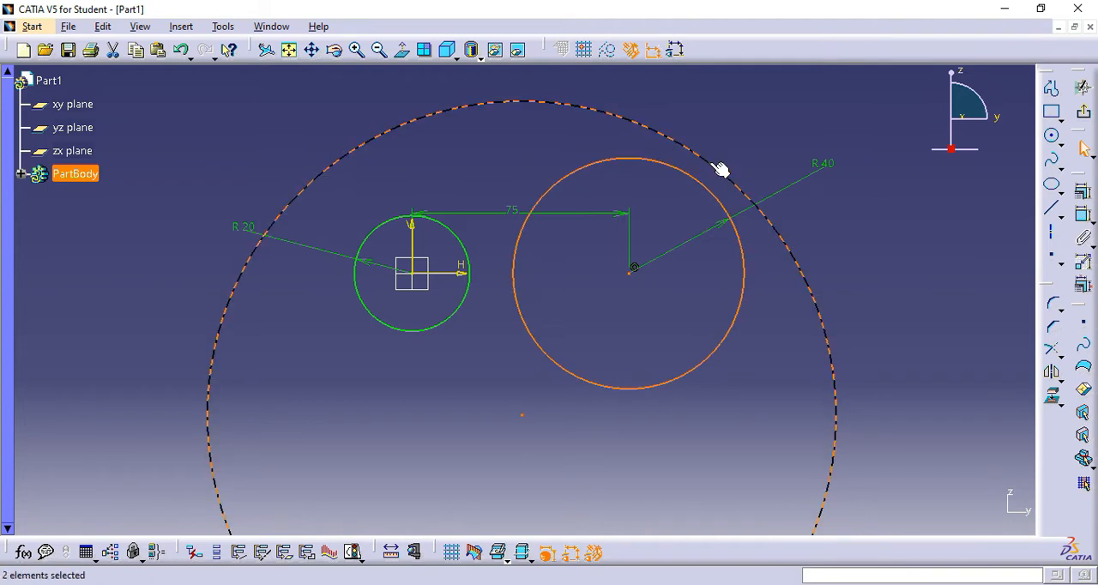
pyautogui.click(1084, 194)
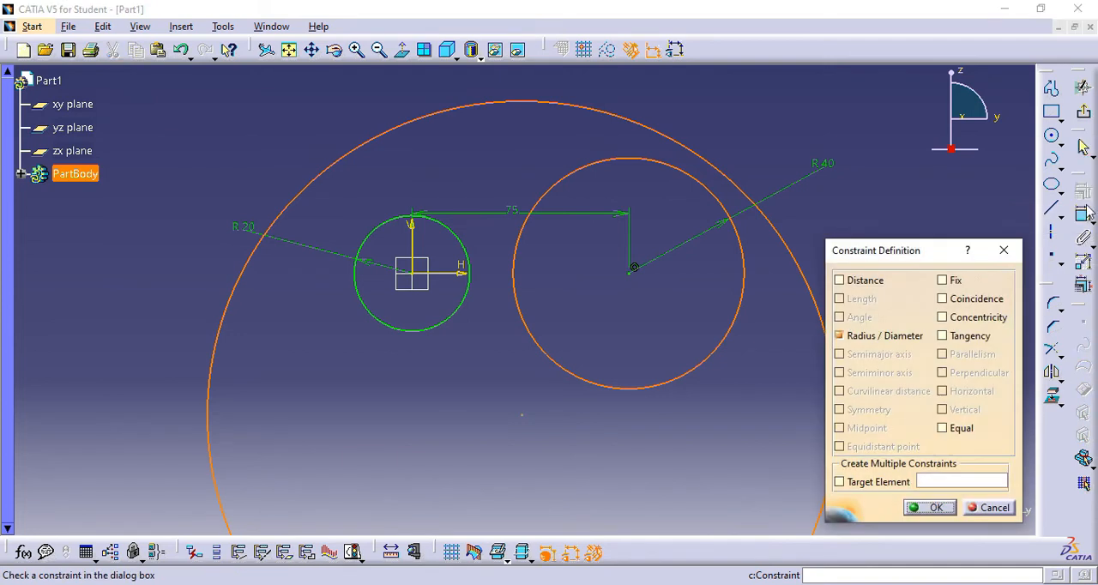
pyautogui.click(943, 336)
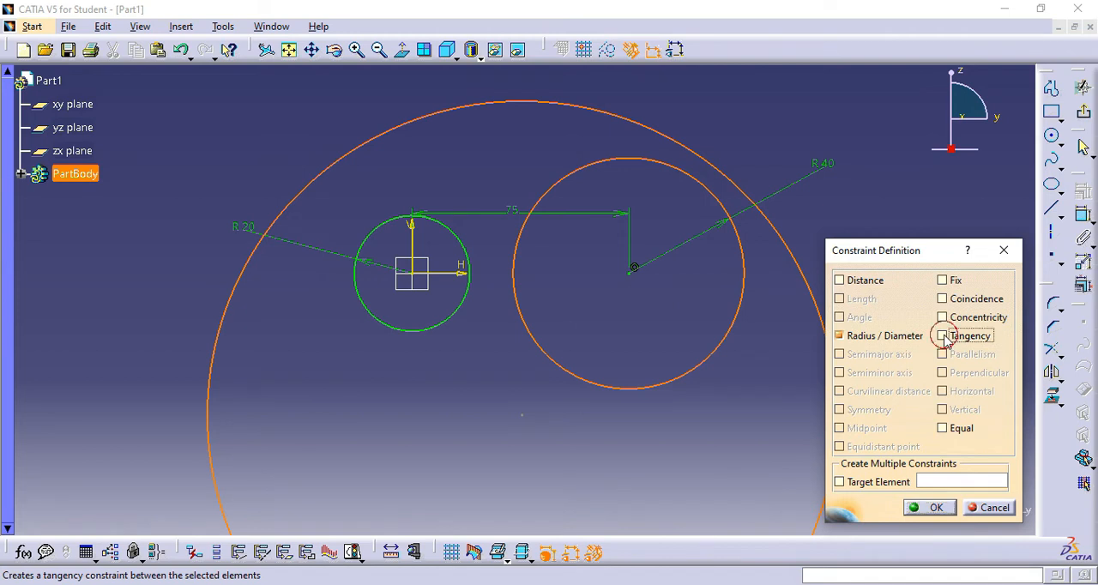
pyautogui.click(937, 508)
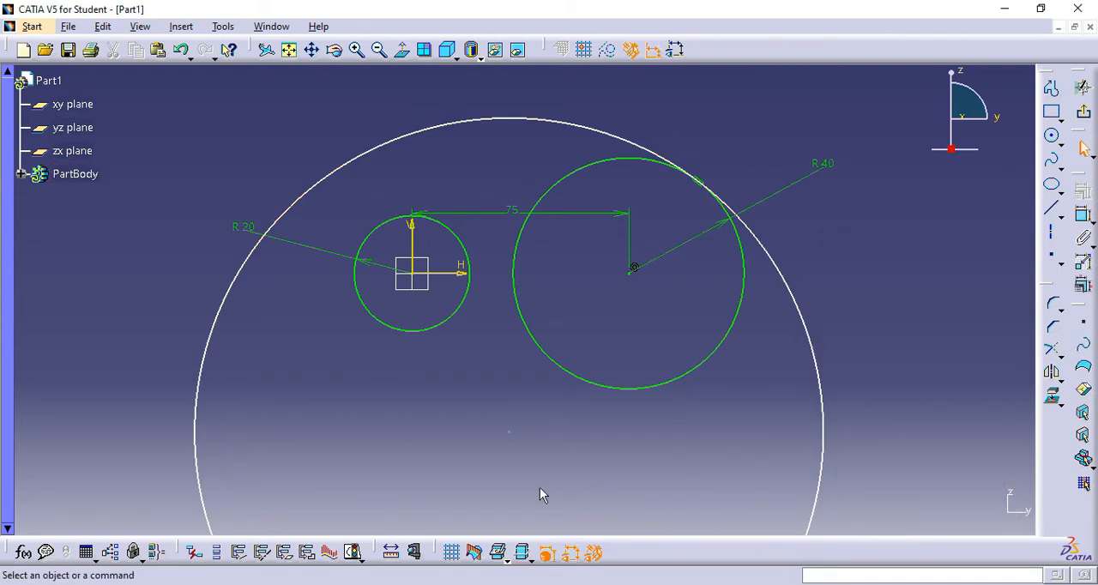
# - Apply a tangency constraint between the 20 mm radius circle and the large surrounding circle
pyautogui.click(375, 232)
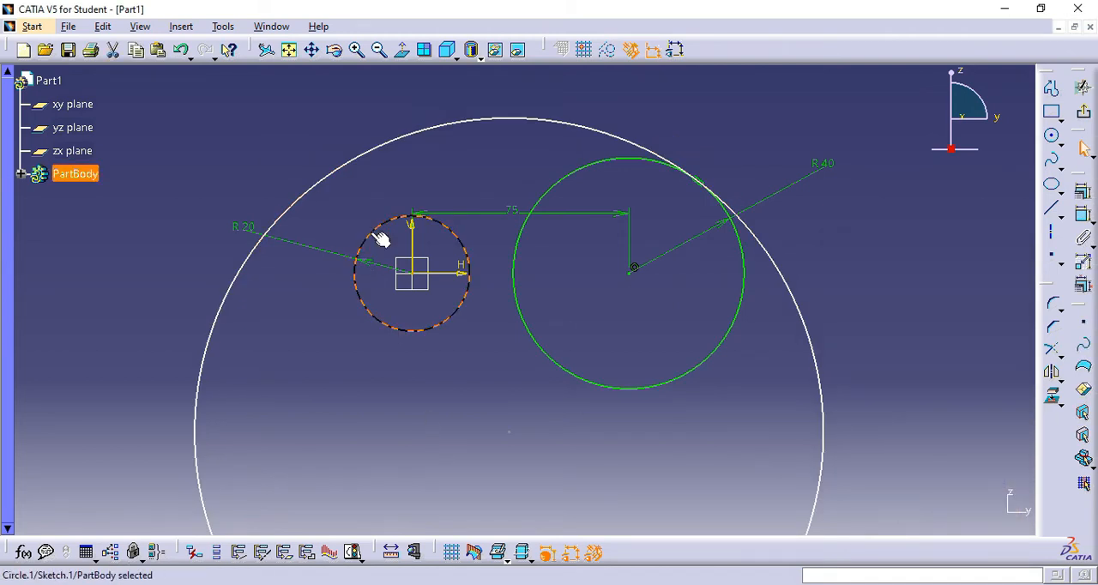
pyautogui.keyDown('ctrl'); pyautogui.click(329, 187); pyautogui.keyUp('ctrl')
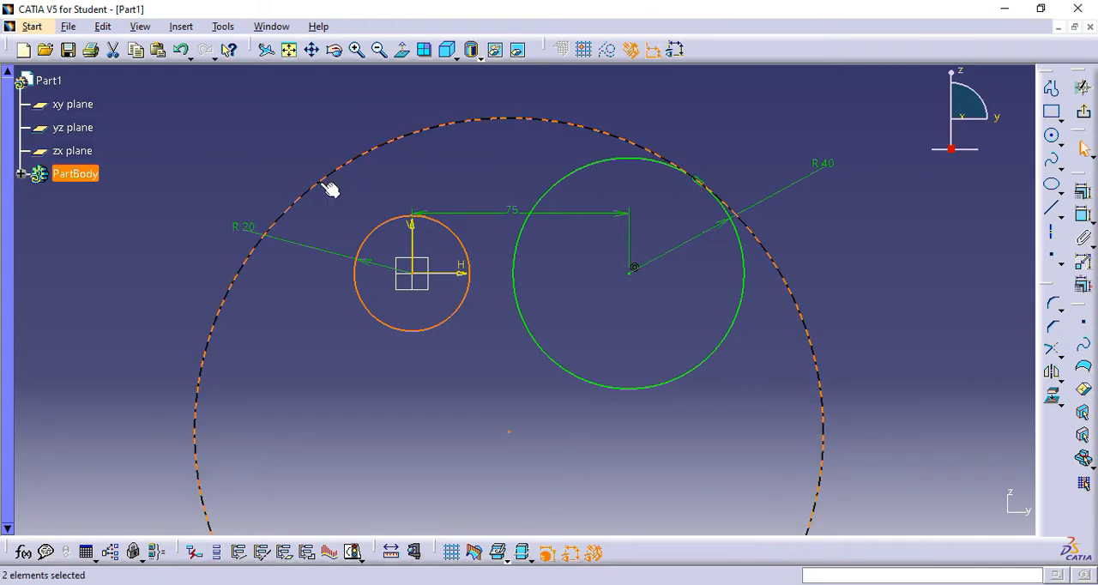
pyautogui.click(1083, 191)
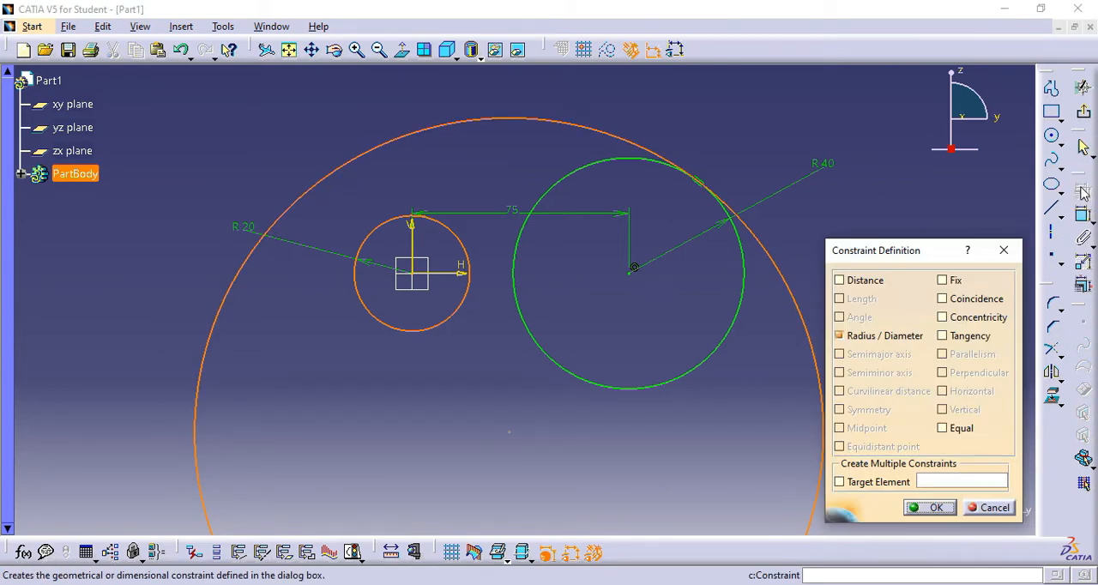
pyautogui.click(943, 336)
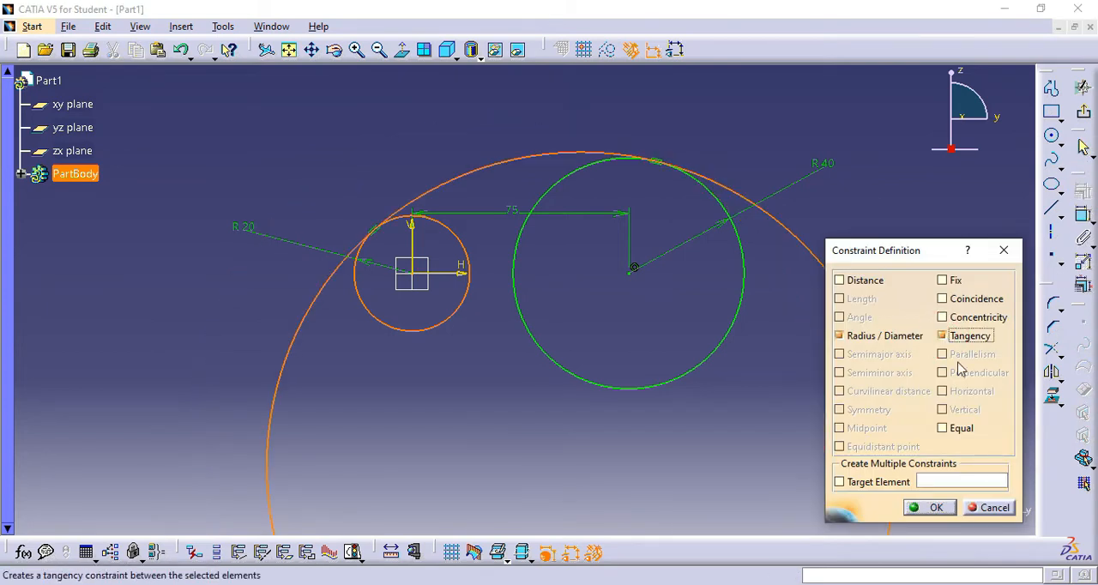
pyautogui.click(933, 507)
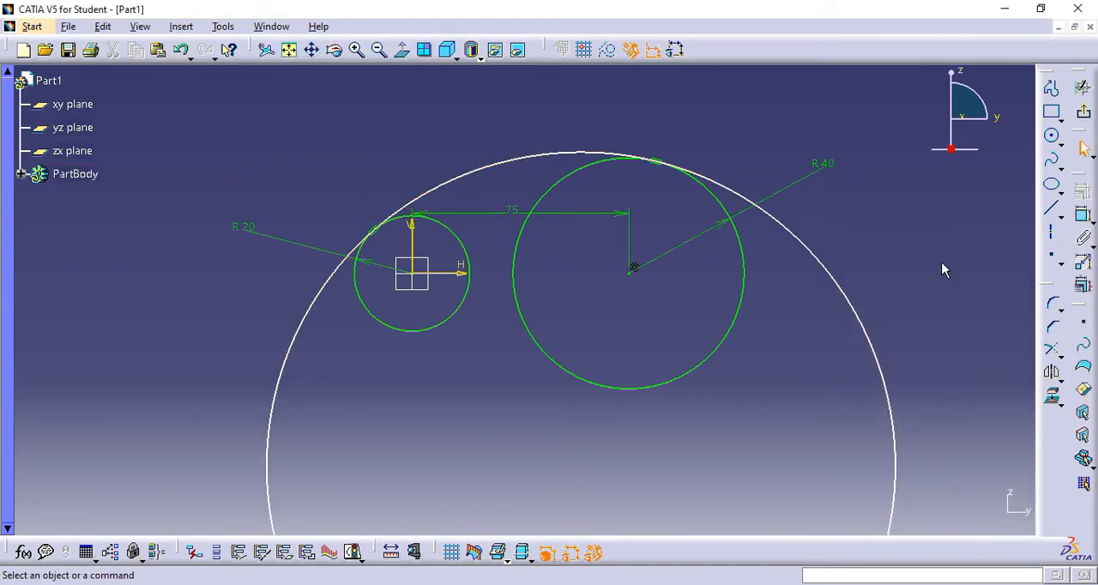
# - Add a radius constraint to the large surrounding circle and set it to 150 mm
pyautogui.click(1084, 215)
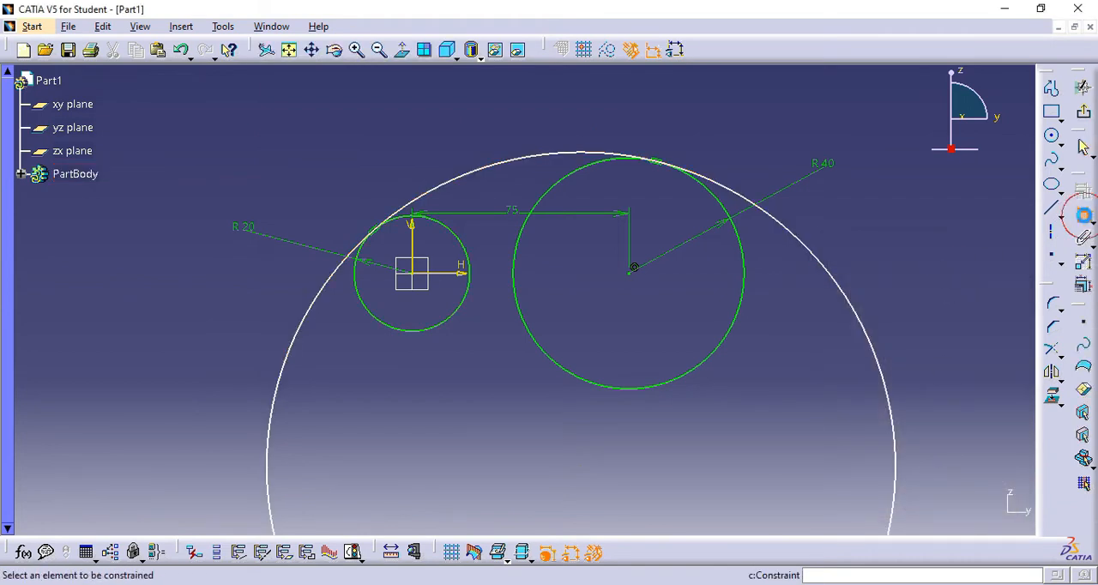
pyautogui.click(513, 158)
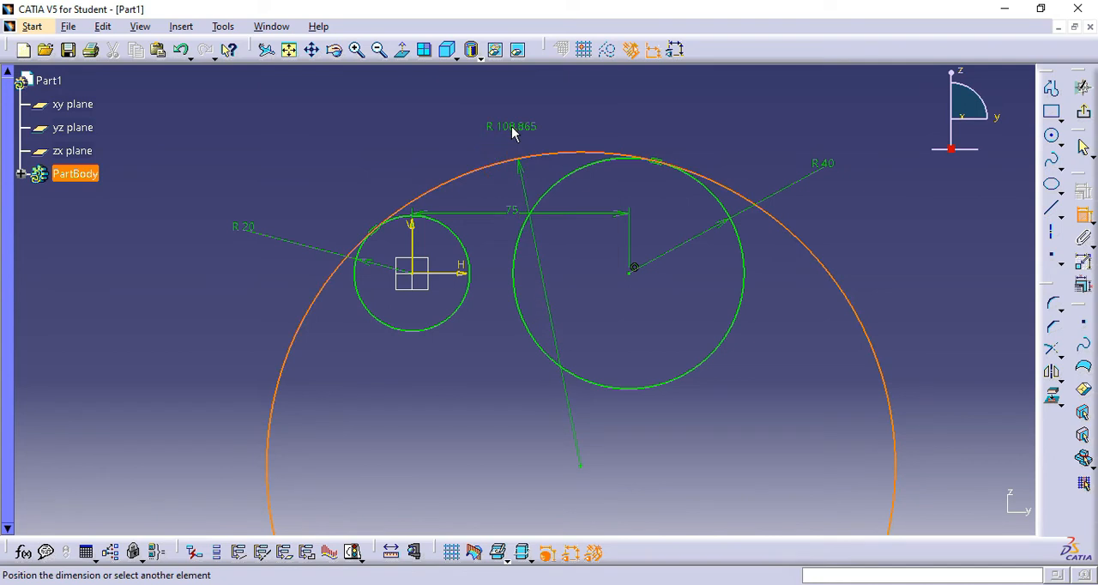
pyautogui.click(512, 133)
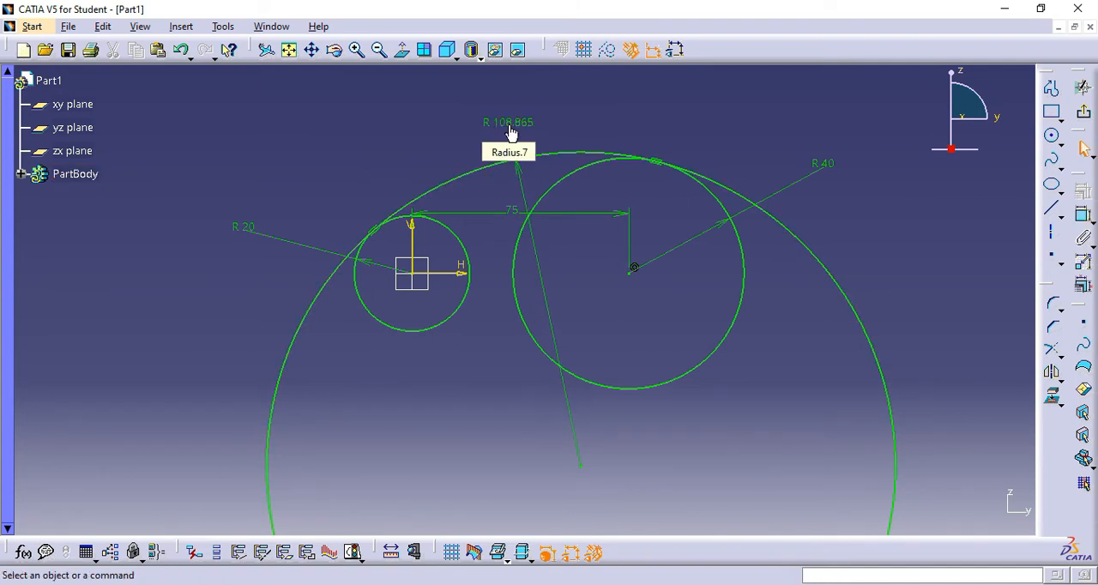
pyautogui.doubleClick(512, 133)
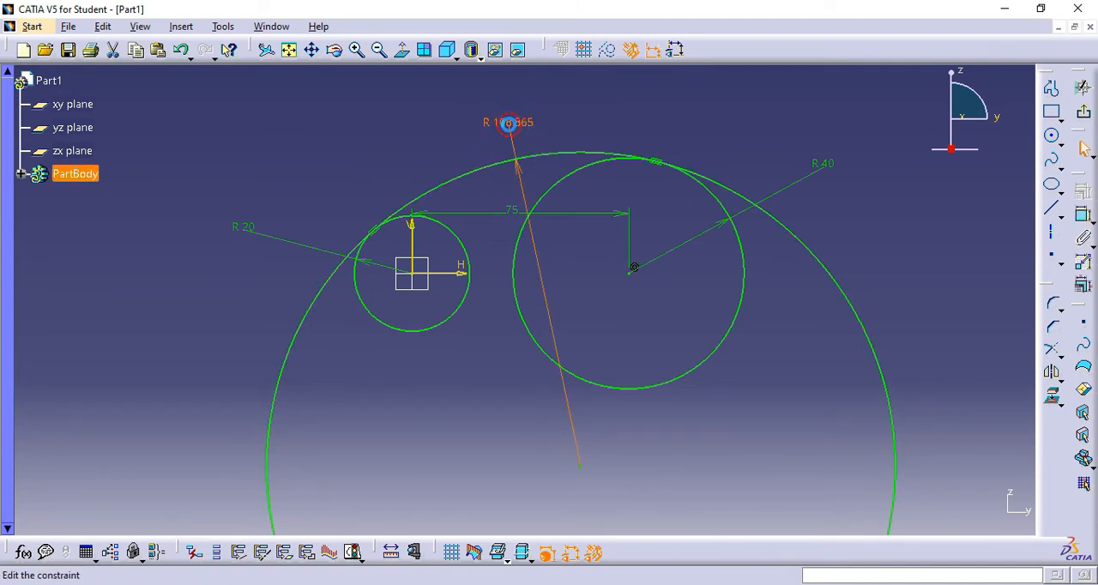
pyautogui.write('1')
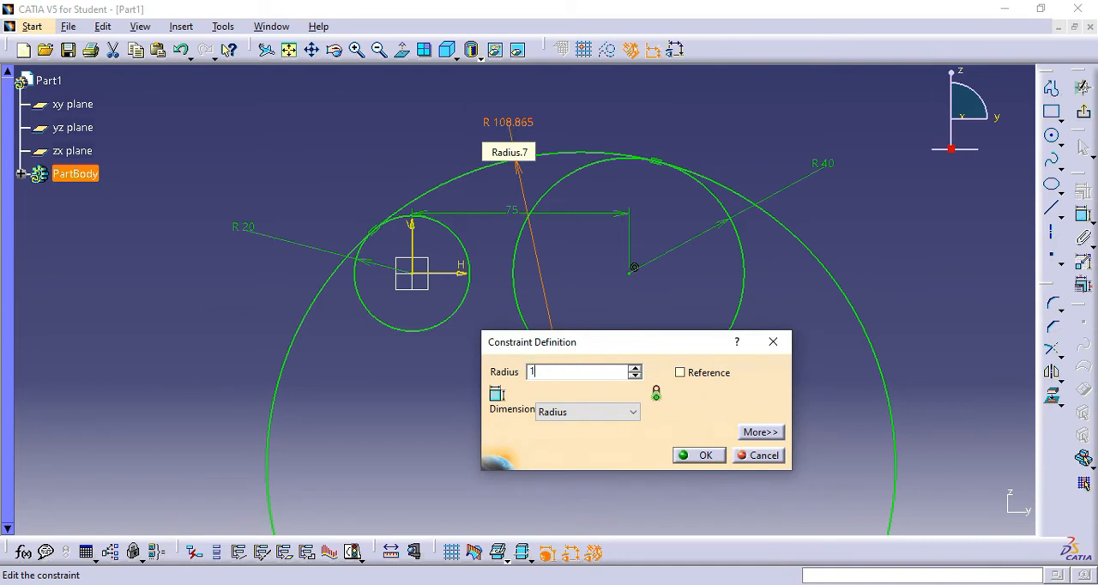
pyautogui.write('50mm')
pyautogui.press('Return')
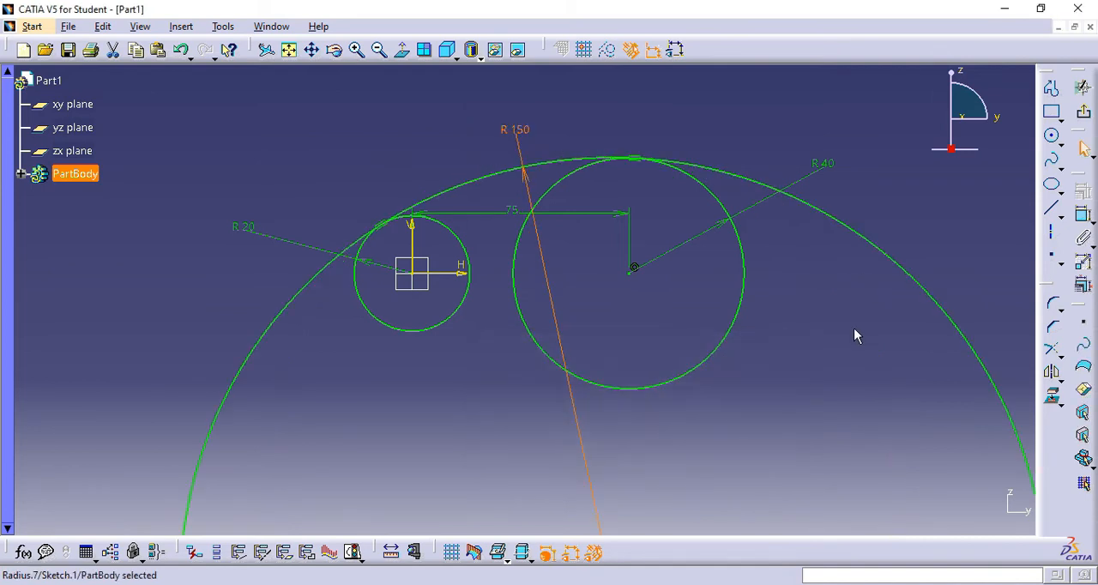
# - Sketch a fourth circle of about 29 mm radius inside the large circle, below the 20 mm radius circle
pyautogui.moveTo(851, 323)
pyautogui.mouseDown(button='middle')
pyautogui.moveTo(861, 374)
pyautogui.moveTo(851, 425)
pyautogui.moveTo(830, 293)
pyautogui.moveTo(712, 226)
pyautogui.moveTo(712, 163)
pyautogui.moveTo(708, 314)
pyautogui.moveTo(716, 255)
pyautogui.moveTo(712, 309)
pyautogui.moveTo(762, 327)
pyautogui.mouseUp(button='middle')
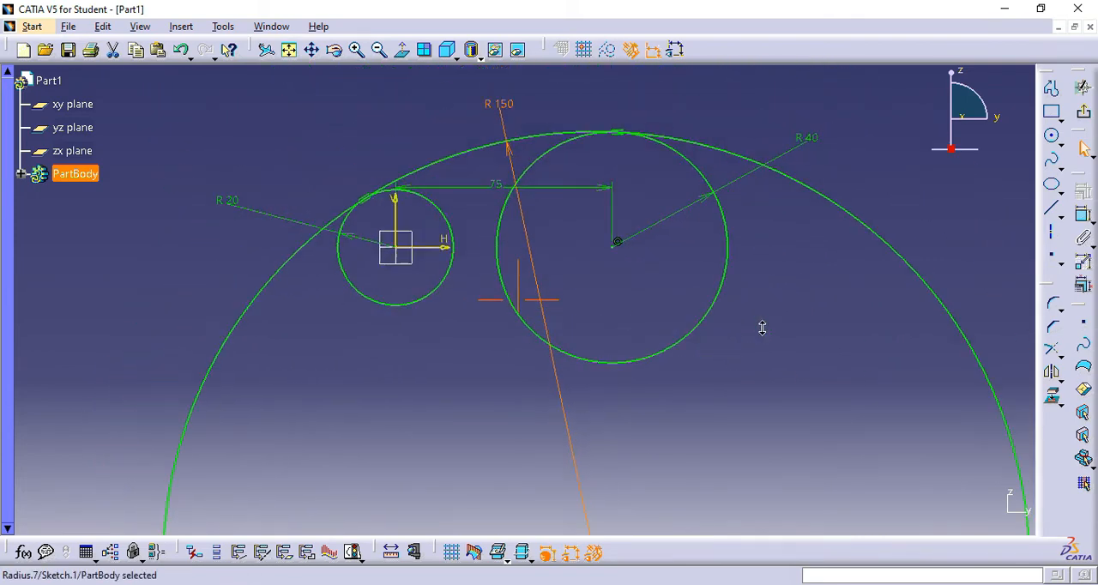
pyautogui.click(1053, 140)
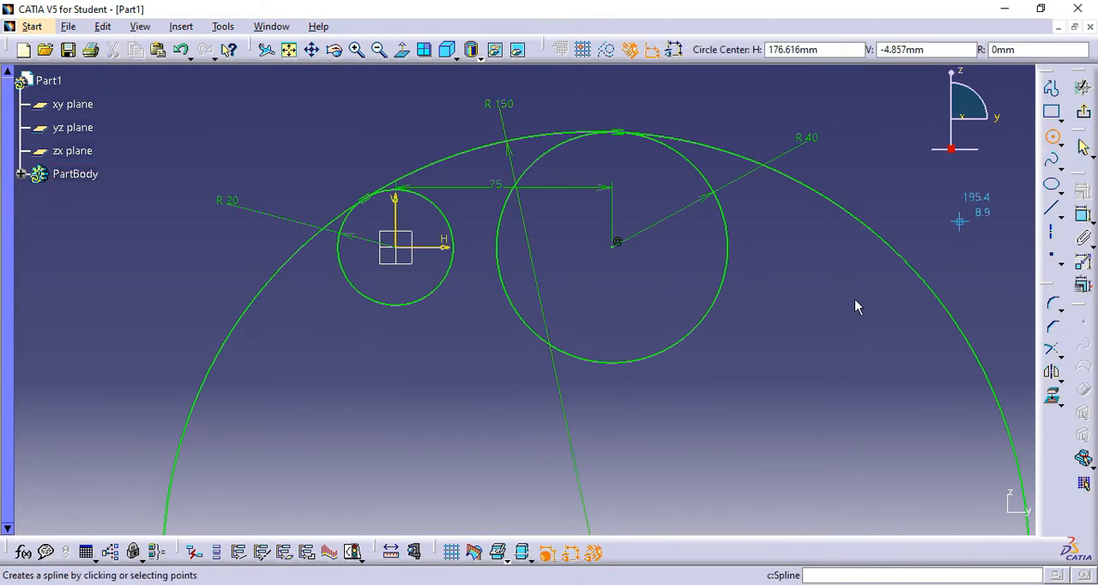
pyautogui.click(415, 445)
pyautogui.click(483, 394)
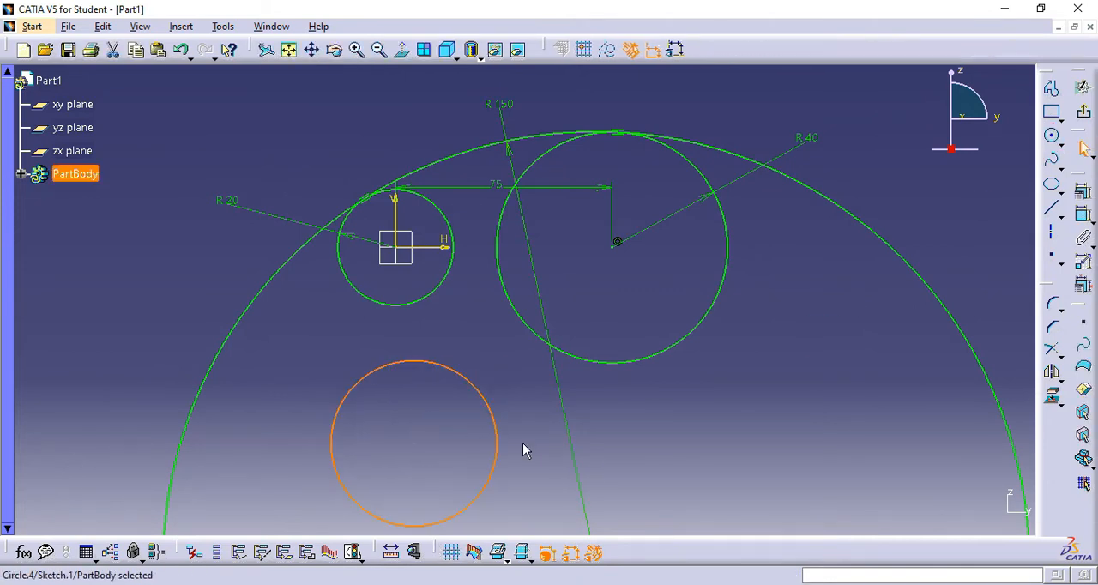
# - Apply a tangency constraint between the new lower circle and the 40 mm radius circle
pyautogui.moveTo(529, 435); pyautogui.dragTo(541, 413, button='middle')
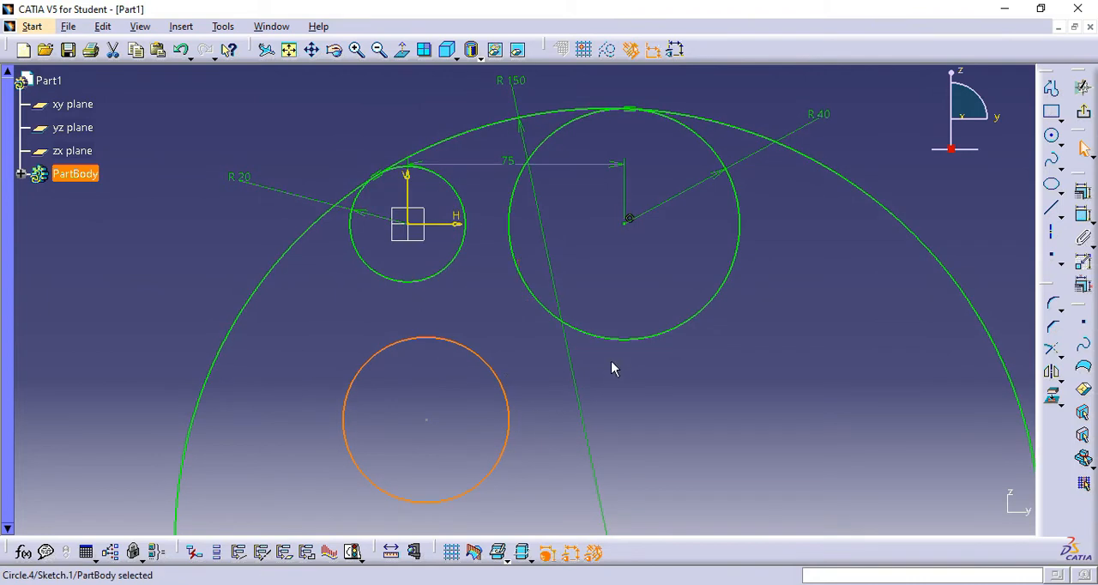
pyautogui.keyDown('ctrl'); pyautogui.click(618, 340); pyautogui.keyUp('ctrl')
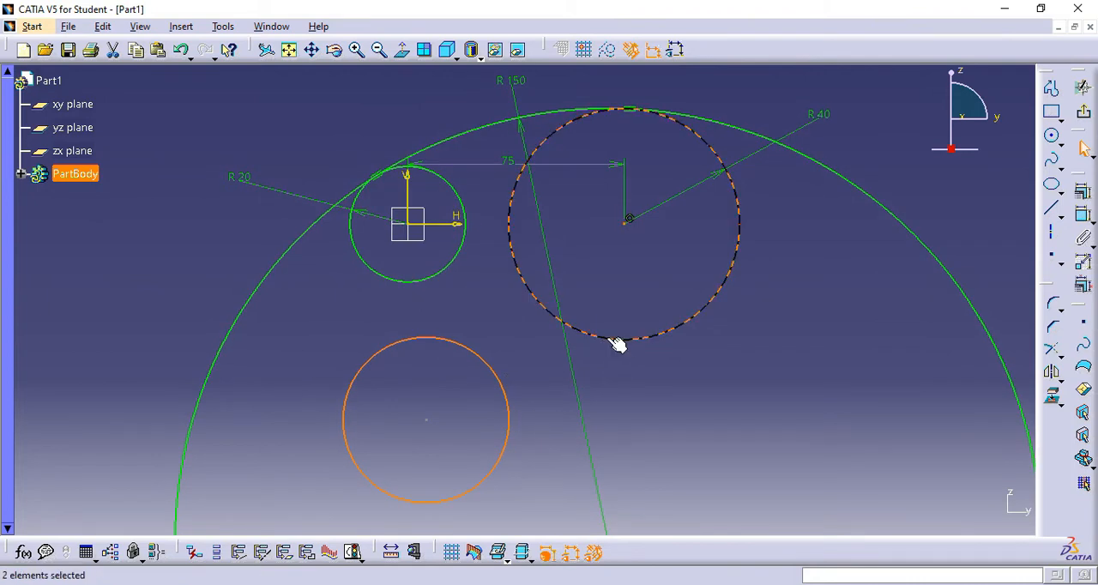
pyautogui.click(1085, 196)
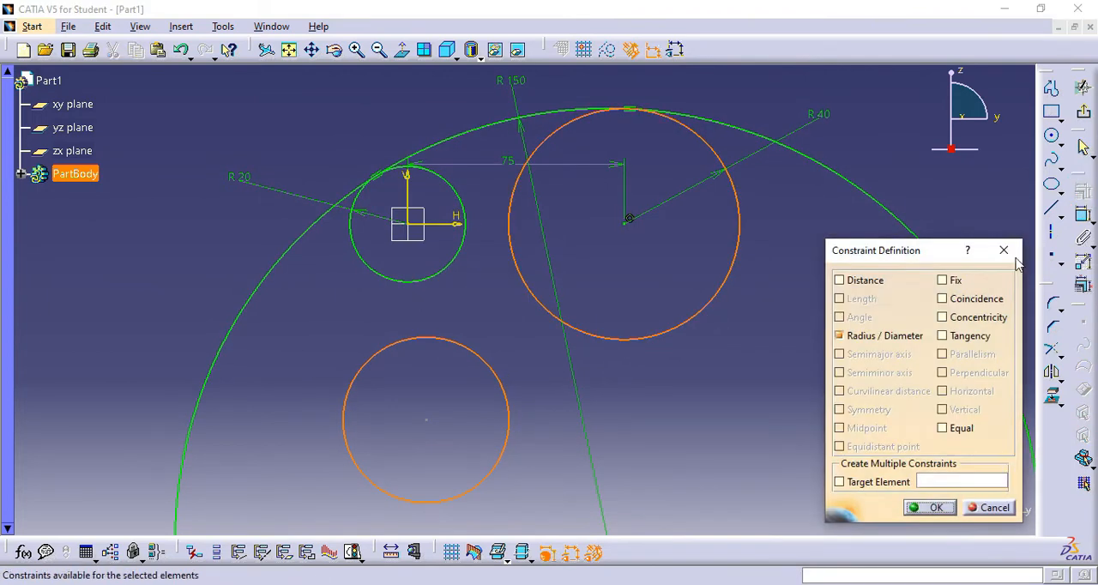
pyautogui.click(944, 337)
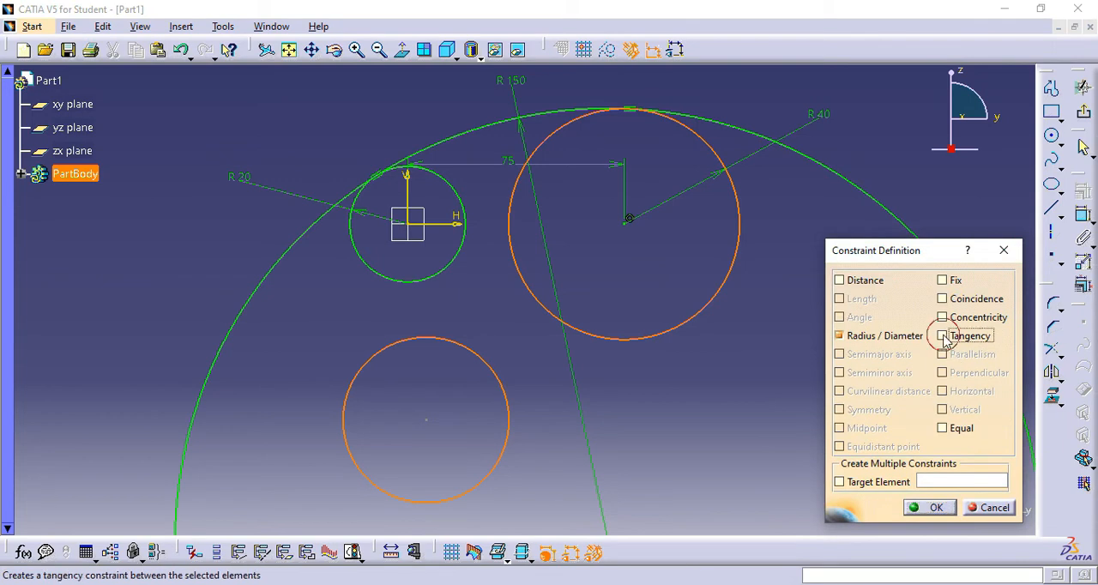
pyautogui.click(932, 507)
# - Apply a tangency constraint between the lower circle and the 20 mm radius circle
pyautogui.click(427, 278)
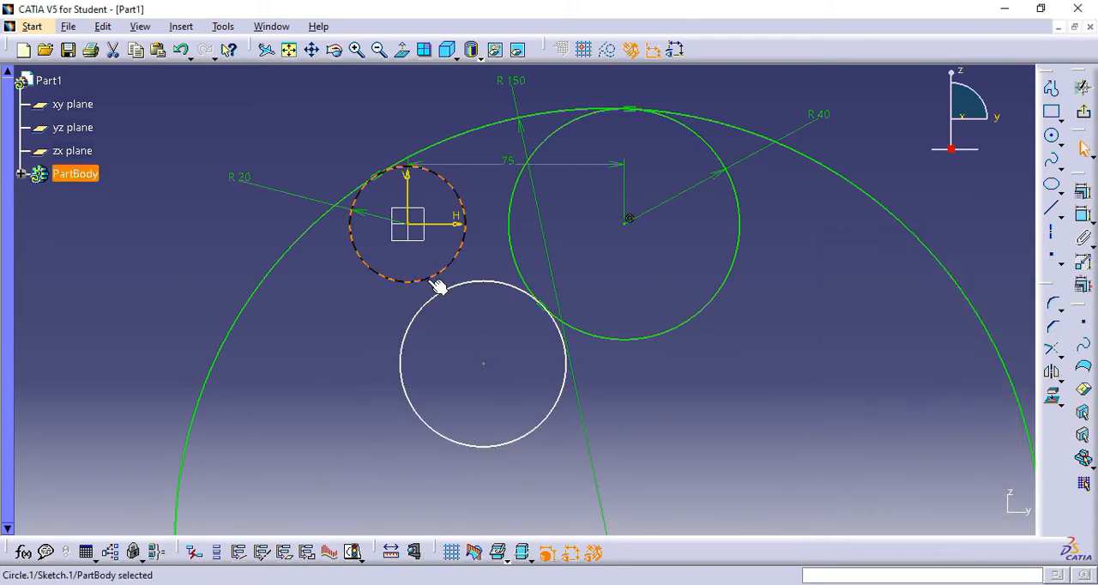
pyautogui.keyDown('ctrl'); pyautogui.click(441, 295); pyautogui.keyUp('ctrl')
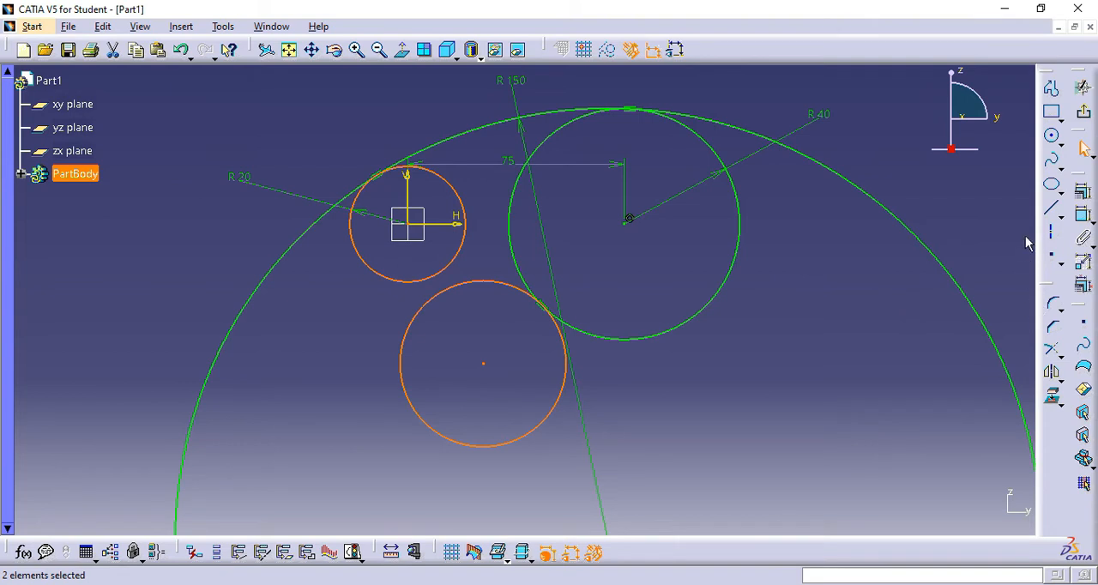
pyautogui.click(1084, 191)
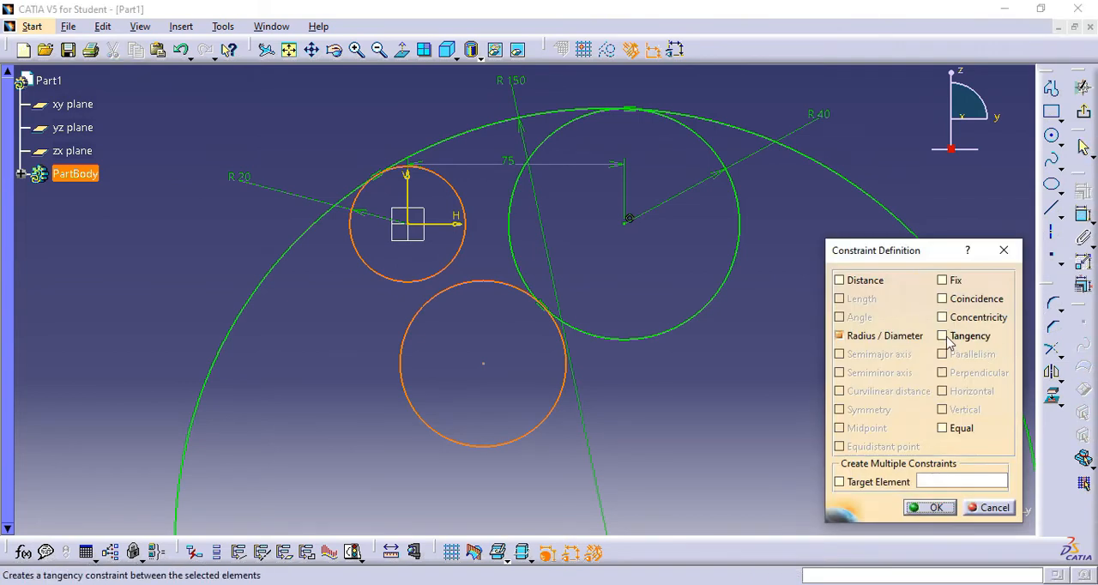
pyautogui.click(949, 337)
pyautogui.click(931, 509)
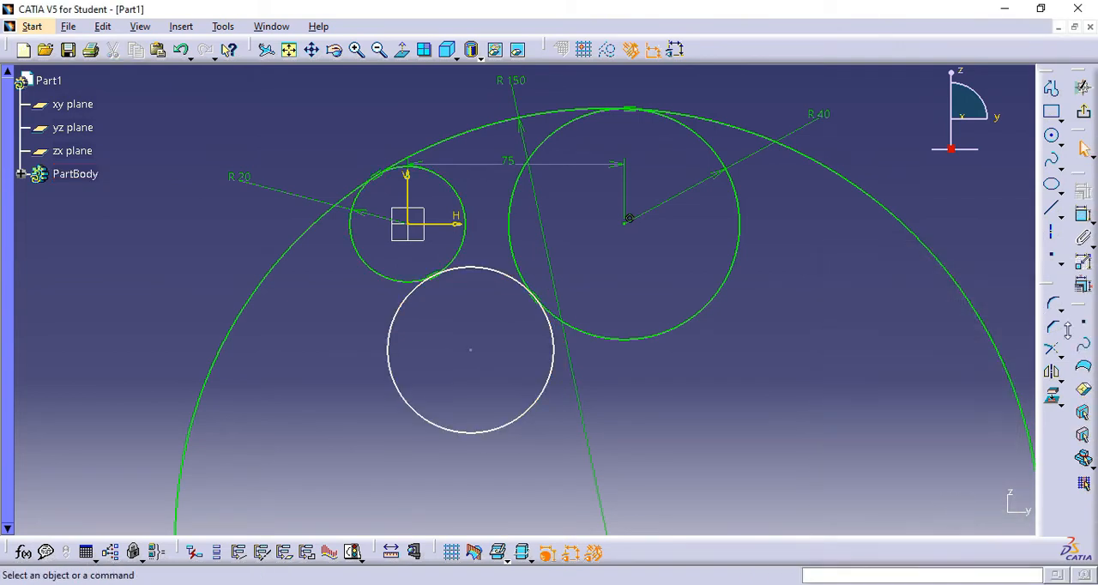
# - Add a radius constraint to the lower circle and set it to 55 mm
pyautogui.click(546, 409)
pyautogui.click(556, 429)
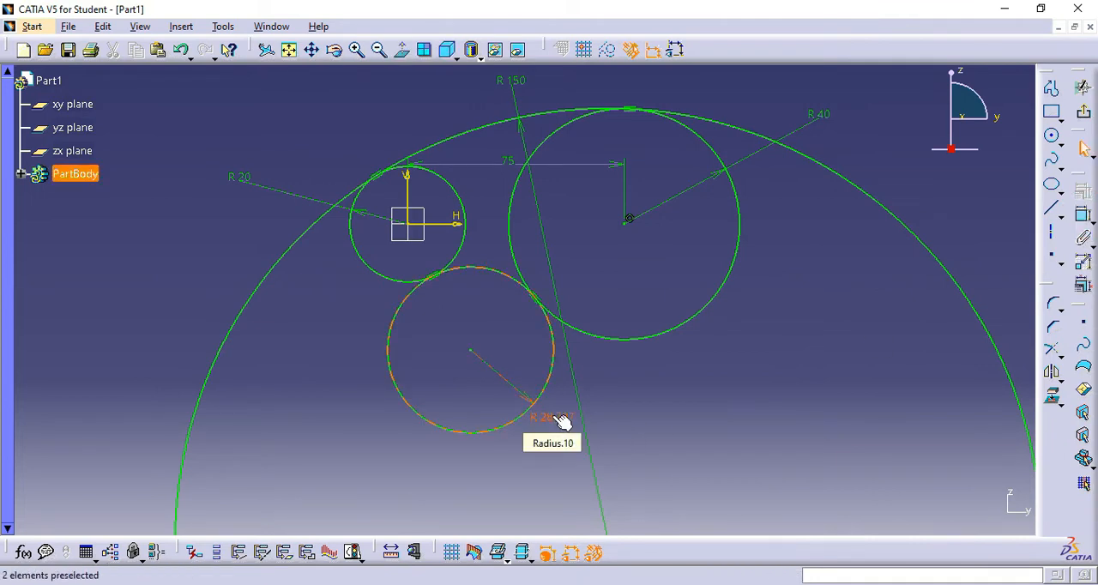
pyautogui.doubleClick(563, 421)
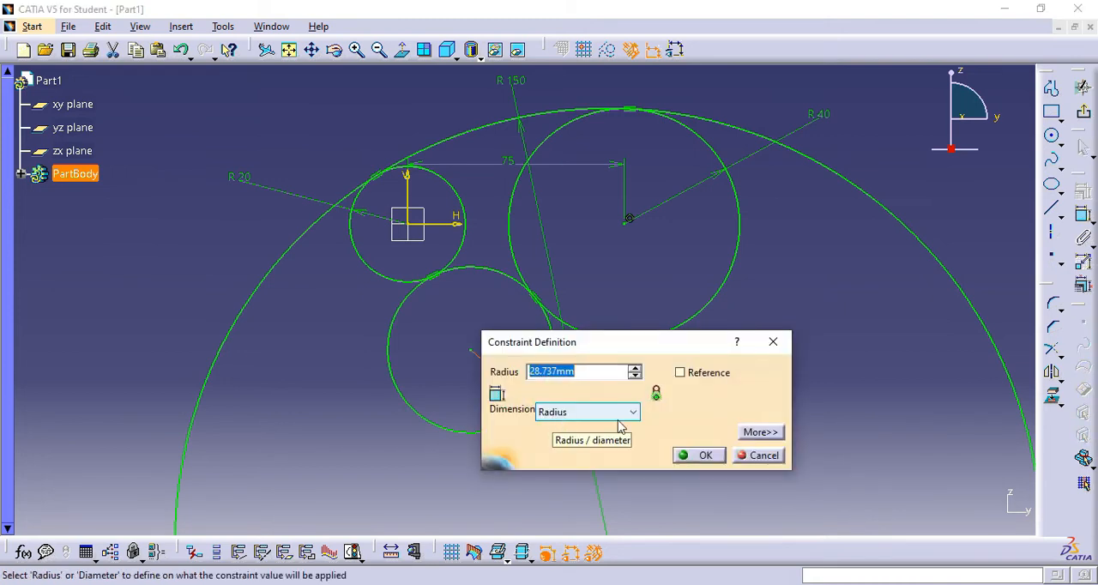
pyautogui.write('50')
pyautogui.click(700, 455)
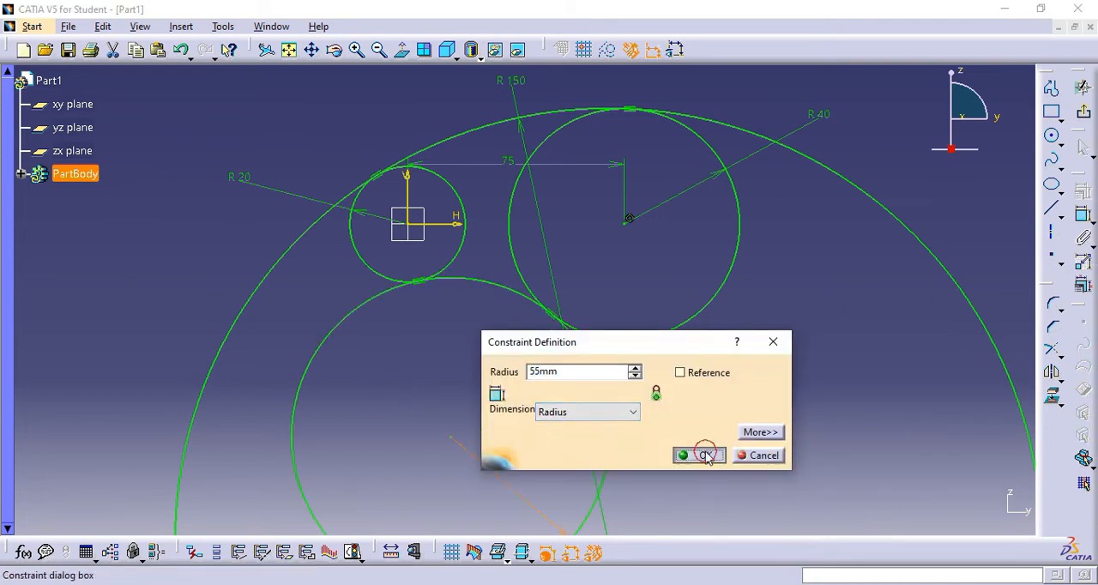
pyautogui.click(783, 325)
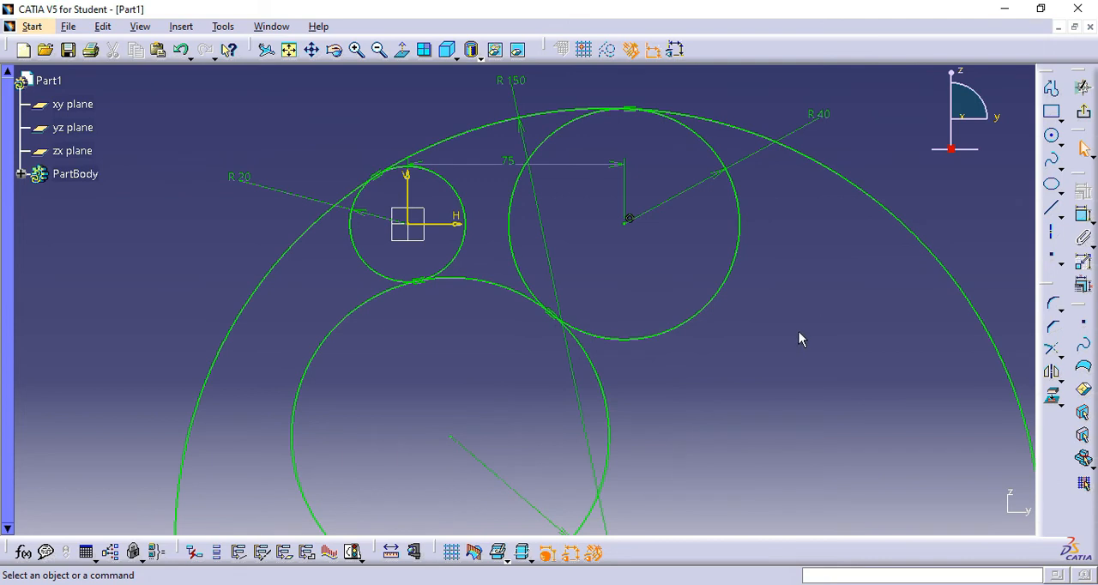
# - Quick Trim the 150 mm radius circle, leaving only the upper arc between its two tangency points
pyautogui.moveTo(799, 332)
pyautogui.mouseDown(button='middle')
pyautogui.moveTo(789, 324)
pyautogui.moveTo(814, 370)
pyautogui.moveTo(785, 395)
pyautogui.moveTo(748, 363)
pyautogui.mouseUp(button='middle')
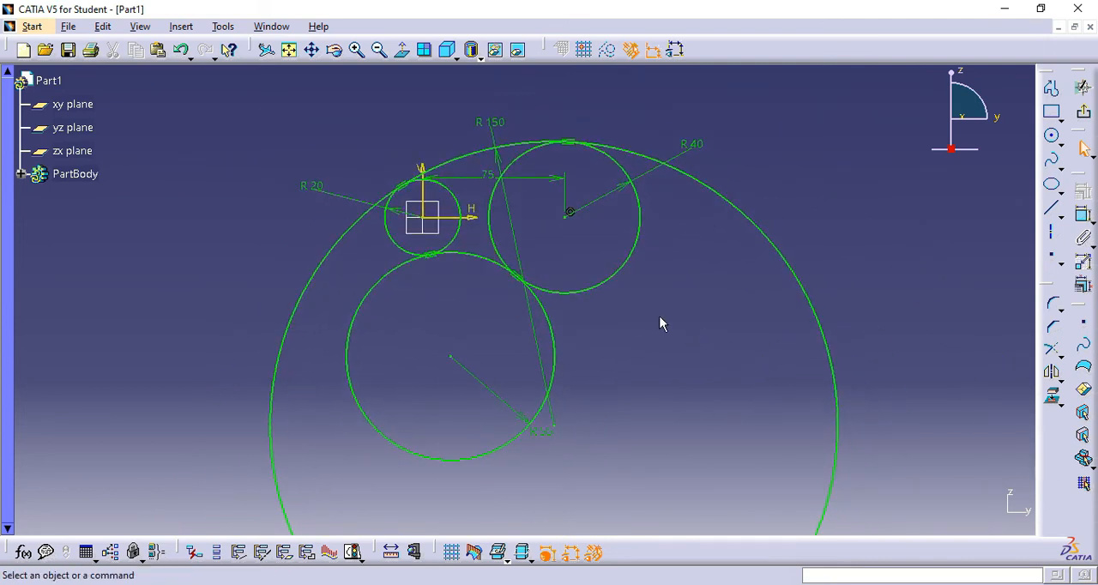
pyautogui.moveTo(665, 326)
pyautogui.mouseDown(button='middle')
pyautogui.moveTo(675, 304)
pyautogui.moveTo(717, 329)
pyautogui.mouseUp(button='middle')
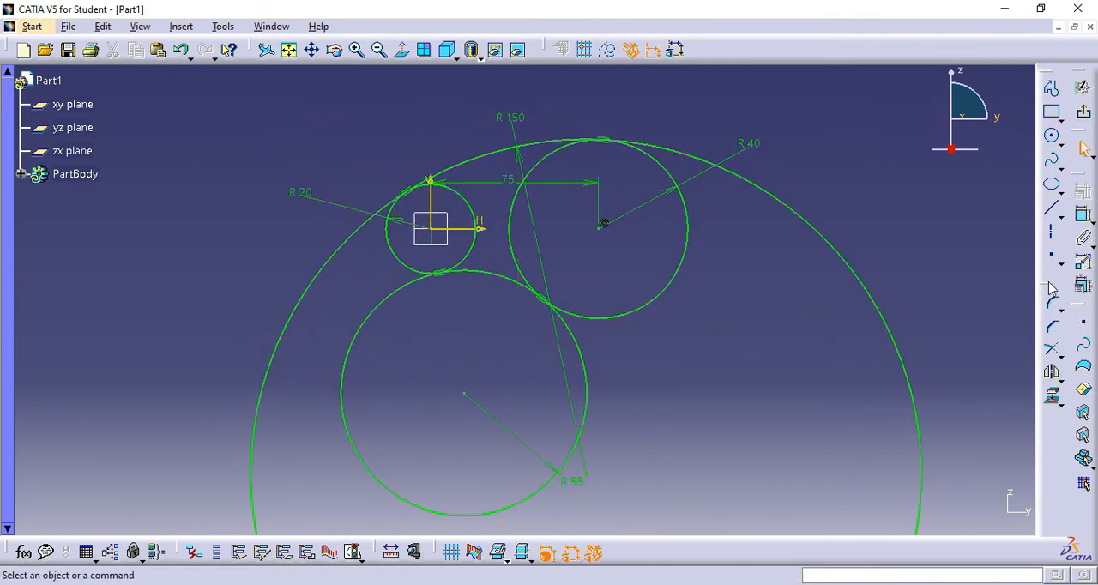
pyautogui.click(1063, 362)
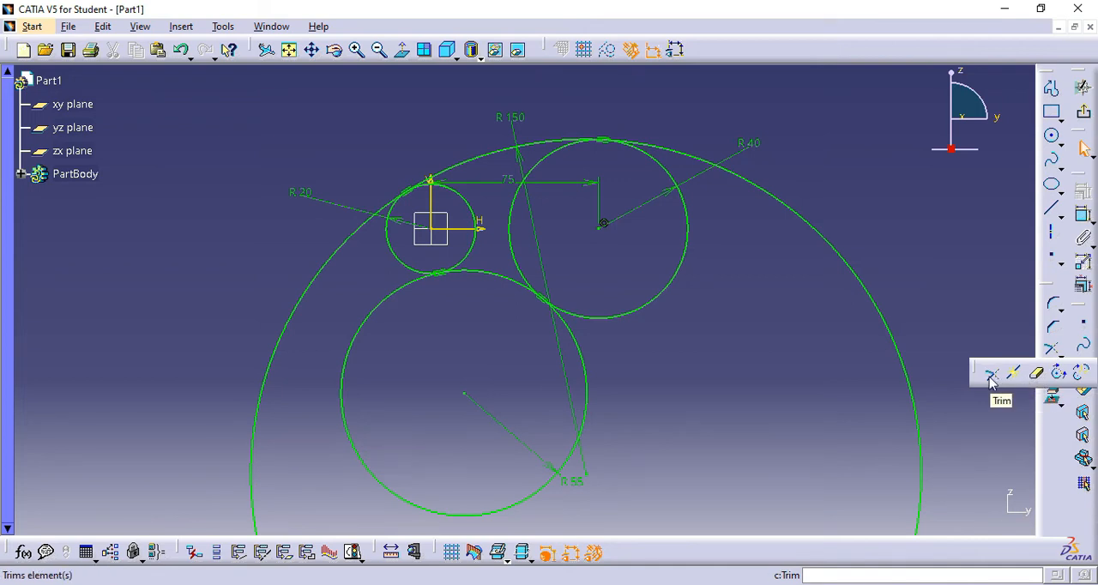
pyautogui.click(1038, 378)
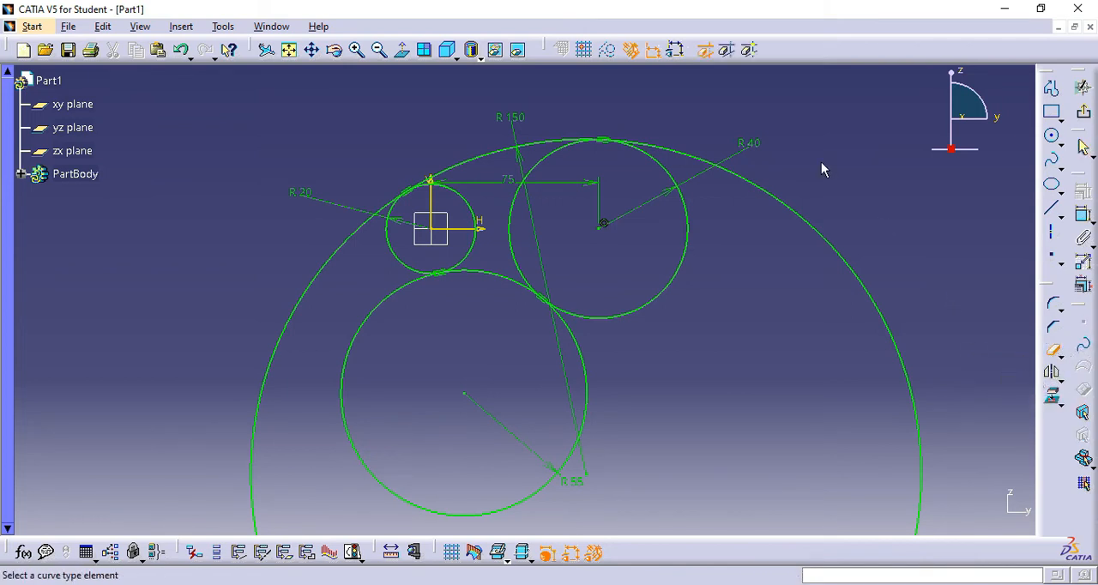
pyautogui.click(777, 195)
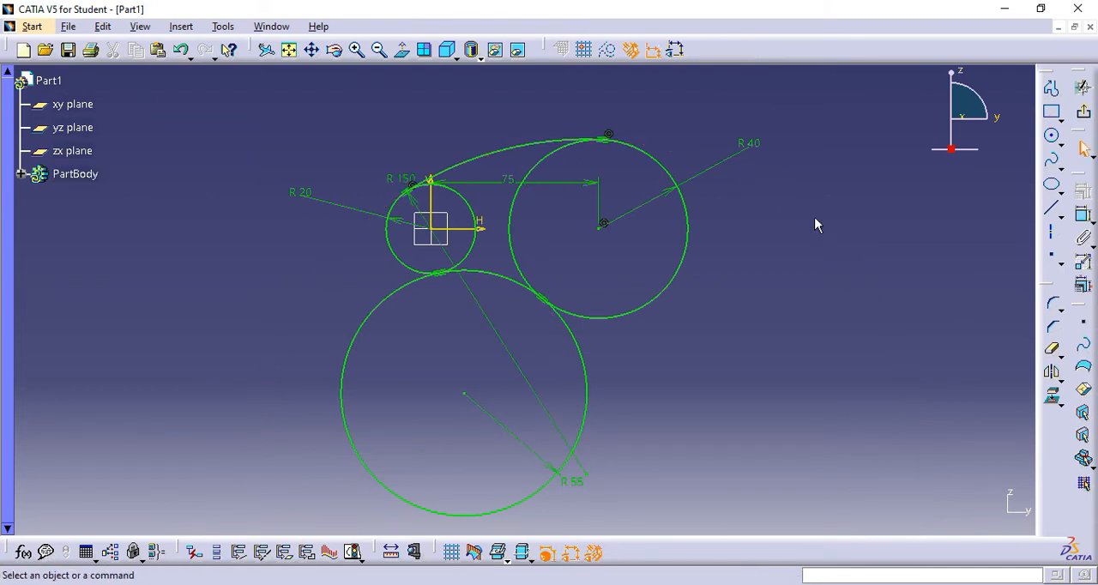
# - Quick Trim the 55 mm radius circle down to its connecting arc and remove the inner arc of the 40 mm radius circle
pyautogui.moveTo(775, 309); pyautogui.dragTo(775, 272, button='middle')
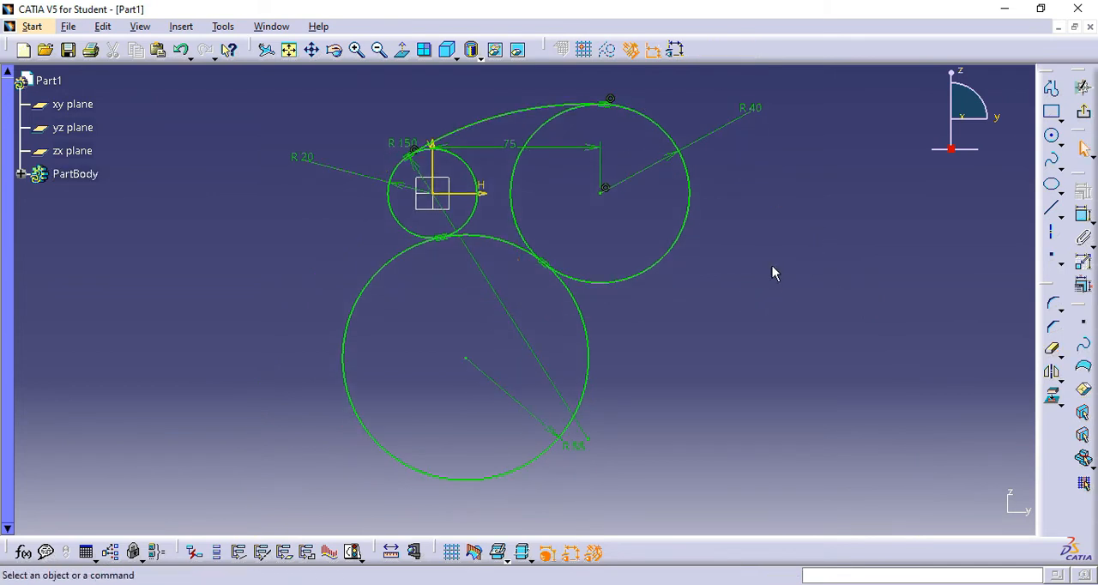
pyautogui.click(1054, 350)
pyautogui.click(1052, 371)
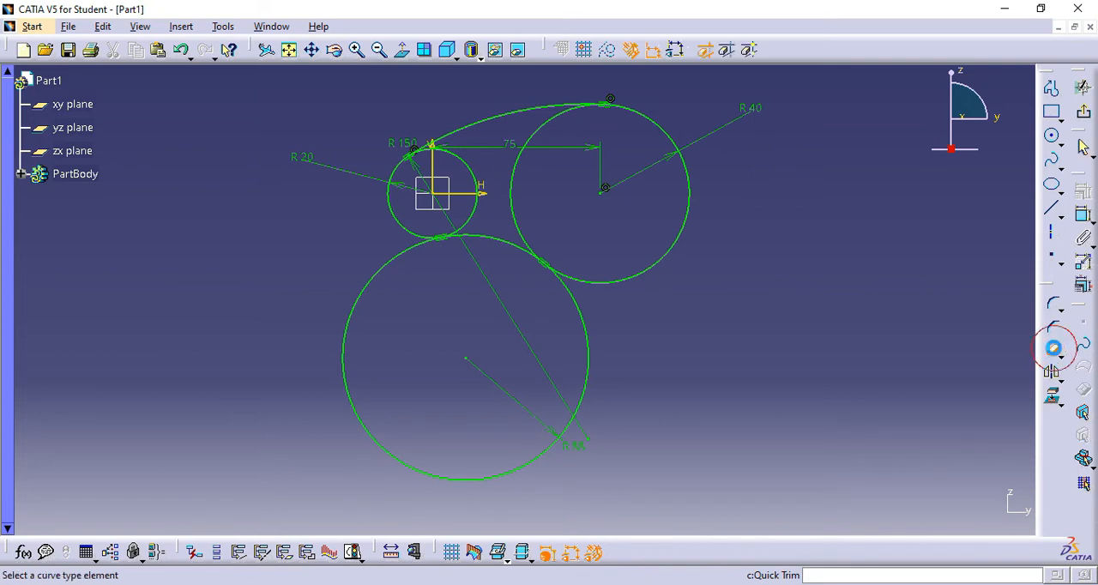
pyautogui.click(581, 314)
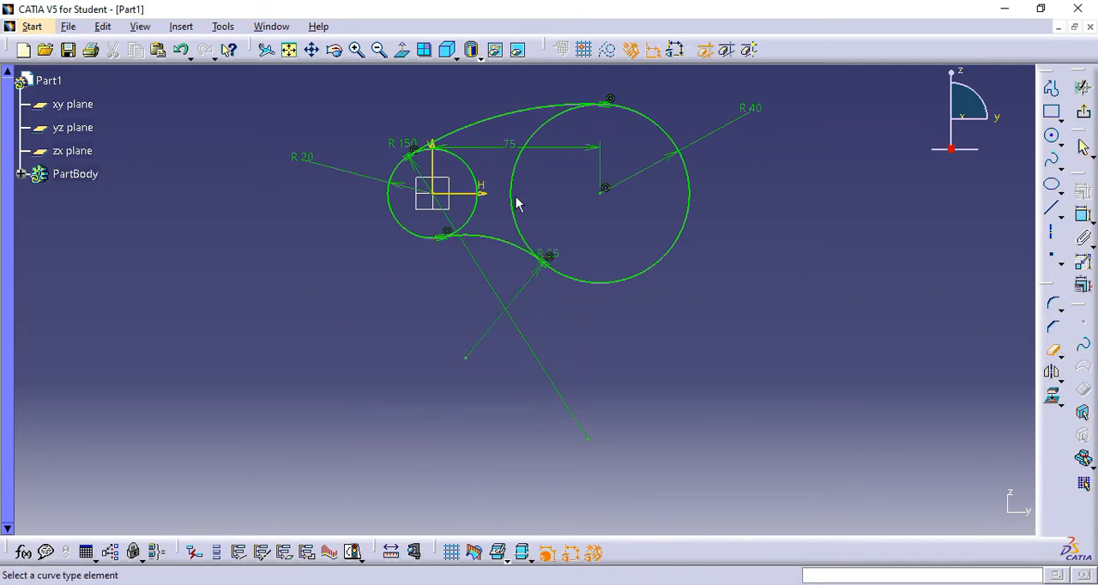
pyautogui.click(521, 179)
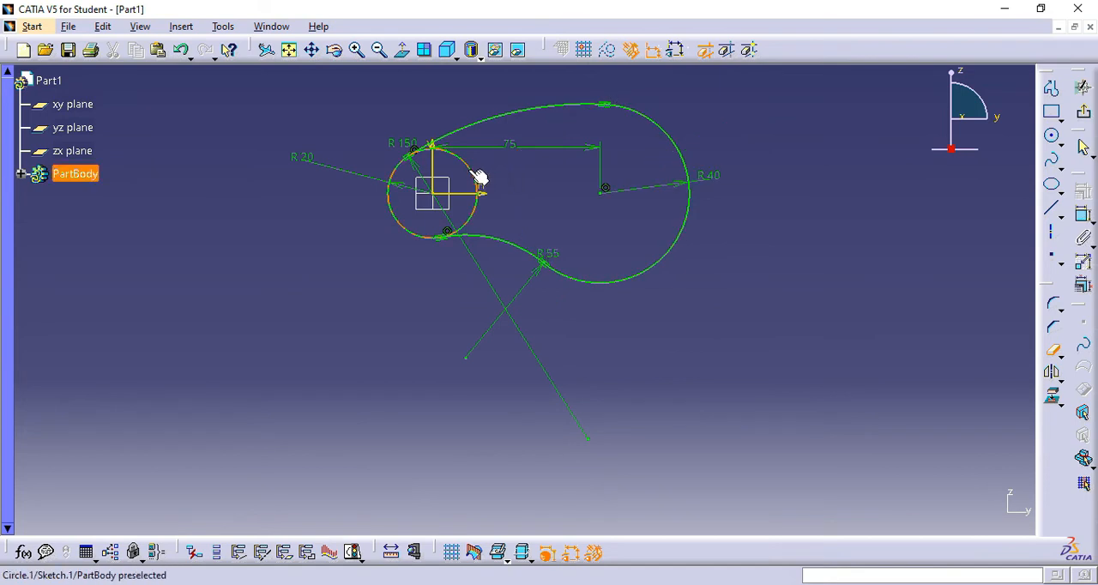
# - Quick Trim the inner arc of the 20 mm radius circle, leaving a closed outer profile
pyautogui.click(479, 178)
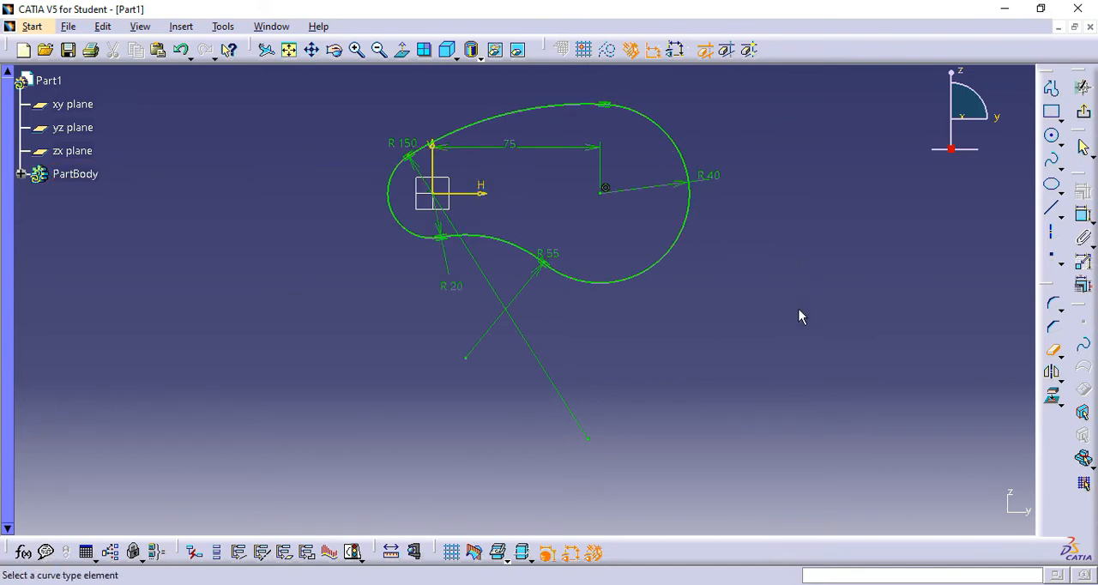
pyautogui.moveTo(799, 318)
pyautogui.mouseDown(button='middle')
pyautogui.moveTo(802, 277)
pyautogui.moveTo(811, 384)
pyautogui.mouseUp(button='middle')
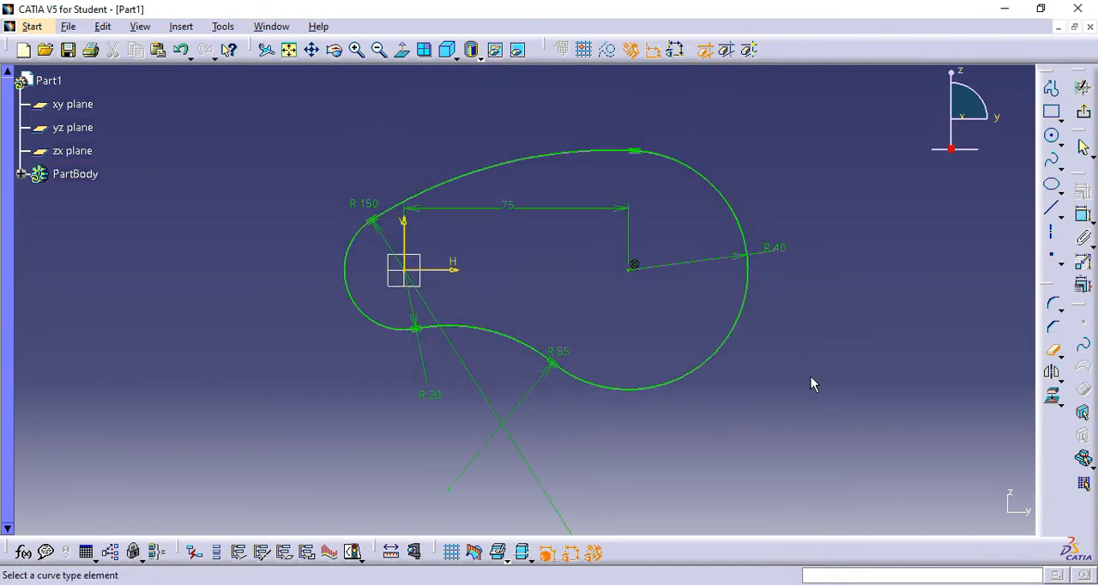
pyautogui.press('Escape')
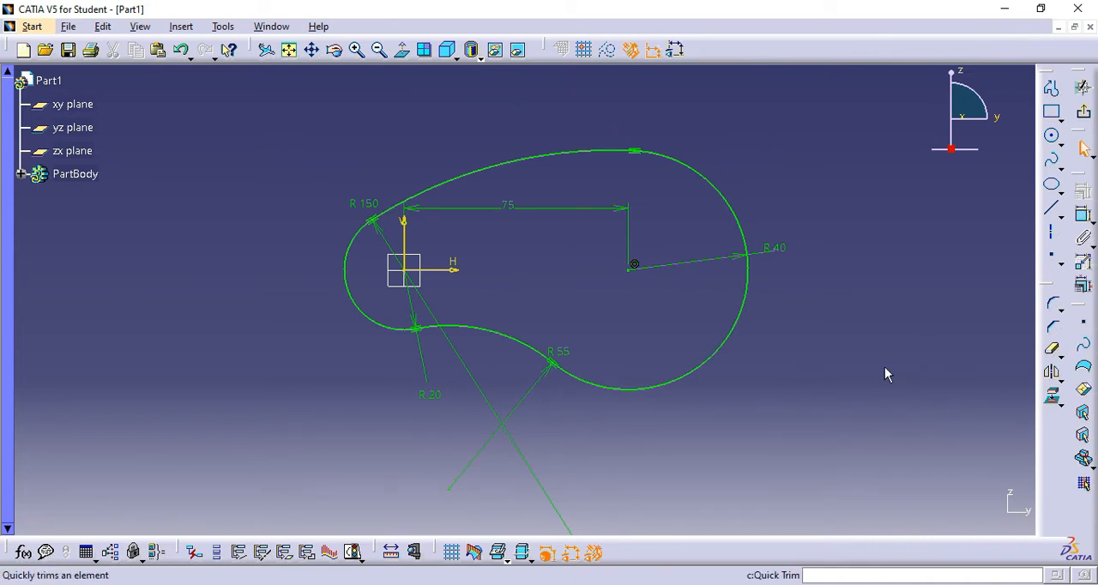
pyautogui.moveTo(838, 371); pyautogui.dragTo(849, 355, button='middle')
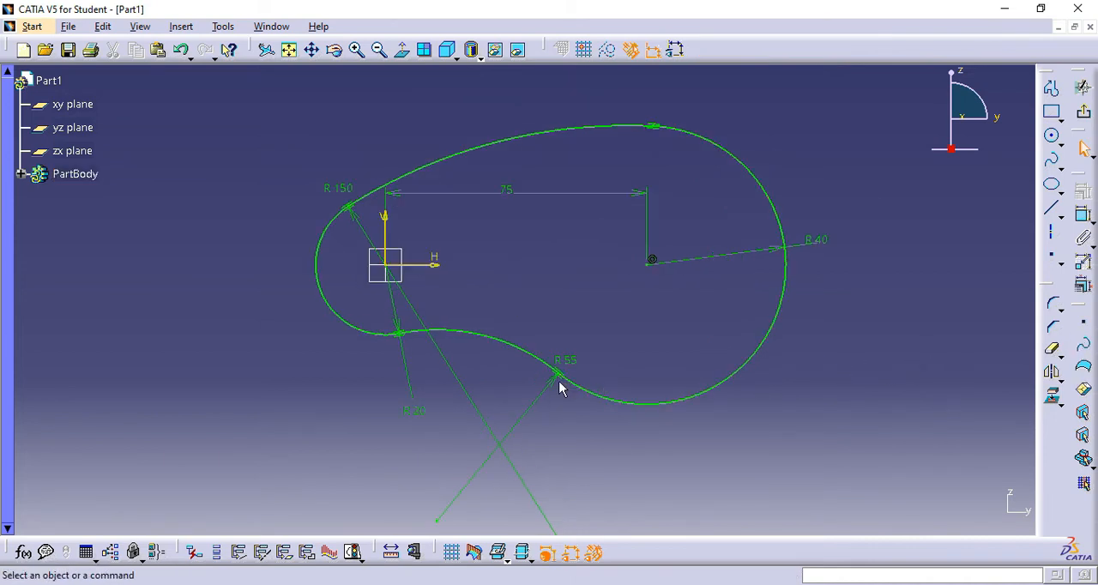
# - Undo the quick trims back to the four full circles
pyautogui.moveTo(557, 387)
pyautogui.mouseDown()
pyautogui.moveTo(498, 351)
pyautogui.moveTo(549, 331)
pyautogui.mouseUp()
pyautogui.click(889, 331)
pyautogui.hotkey('ctrl', 'z')
pyautogui.hotkey('ctrl', 'z')
pyautogui.hotkey('ctrl', 'z')
pyautogui.hotkey('ctrl', 'z')
pyautogui.hotkey('ctrl', 'z')
pyautogui.hotkey('ctrl', 'z')
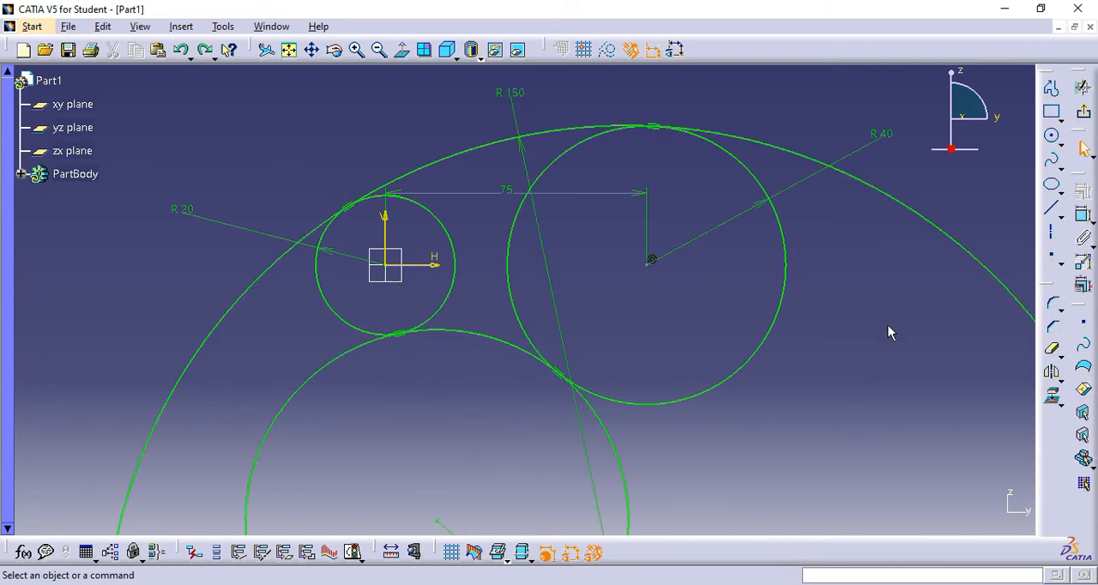
# - Delete the 150 mm radius circle and the lower tangent circle, keeping only the 20 mm and 40 mm radius circles
pyautogui.click(920, 215)
pyautogui.press('Delete')
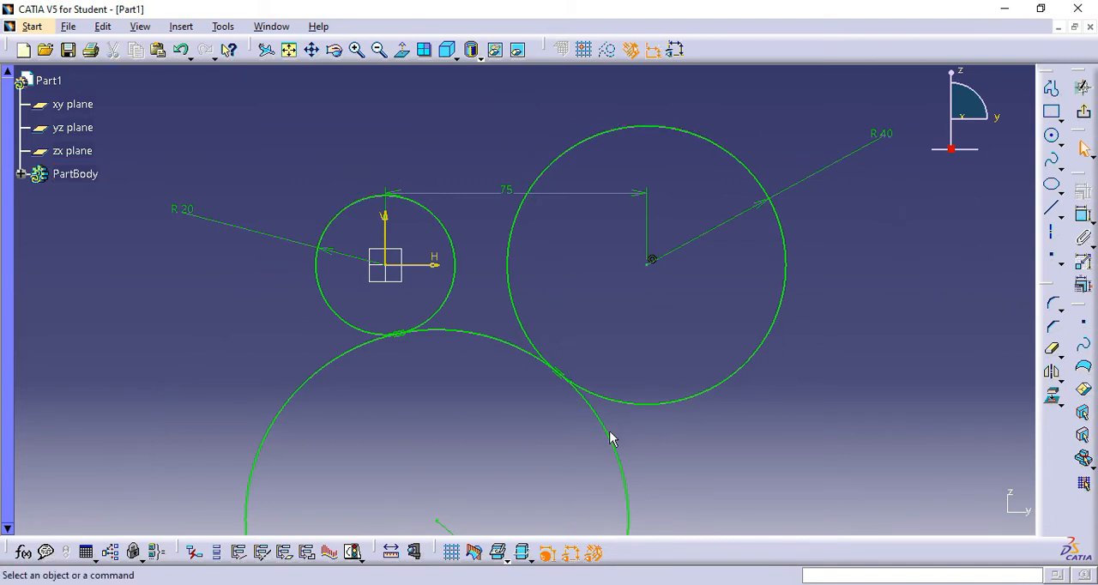
pyautogui.click(610, 437)
pyautogui.press('Delete')
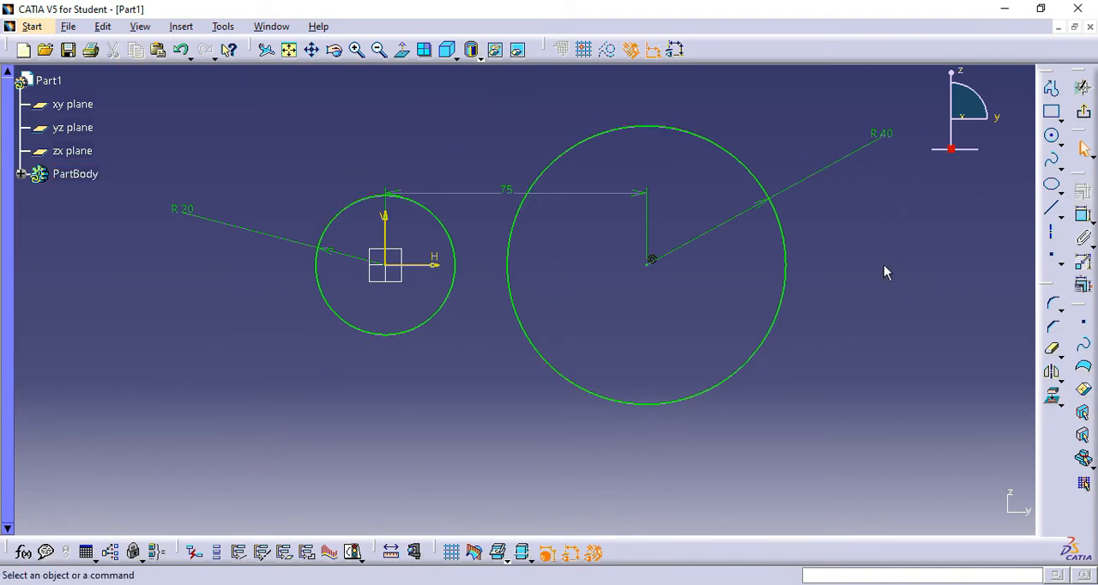
# - Draw a centre-point arc with a radius of about 108 mm above the two circles, spanning both of them
pyautogui.click(1062, 144)
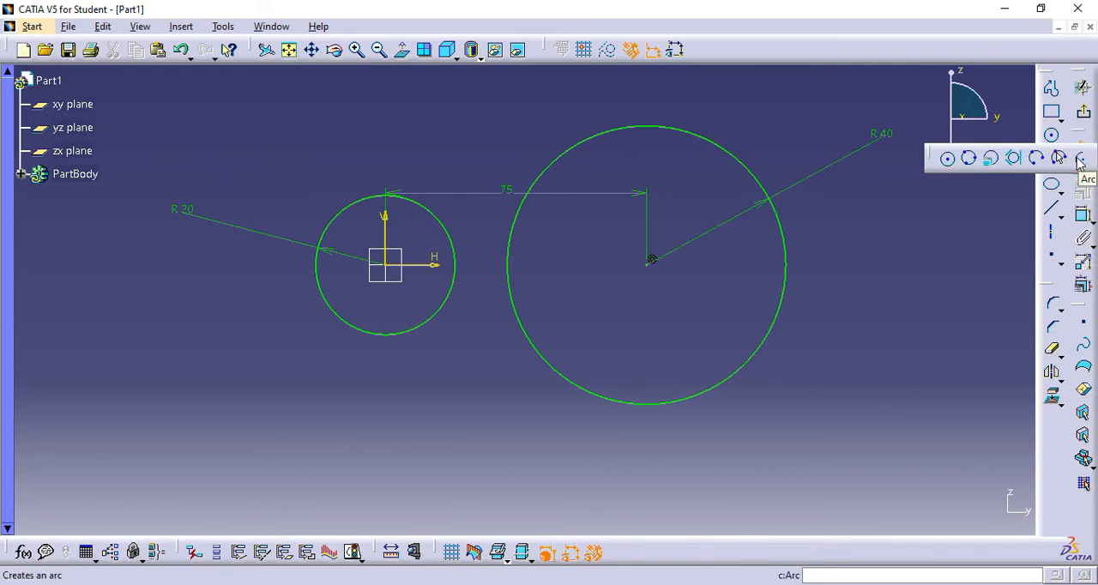
pyautogui.click(1079, 161)
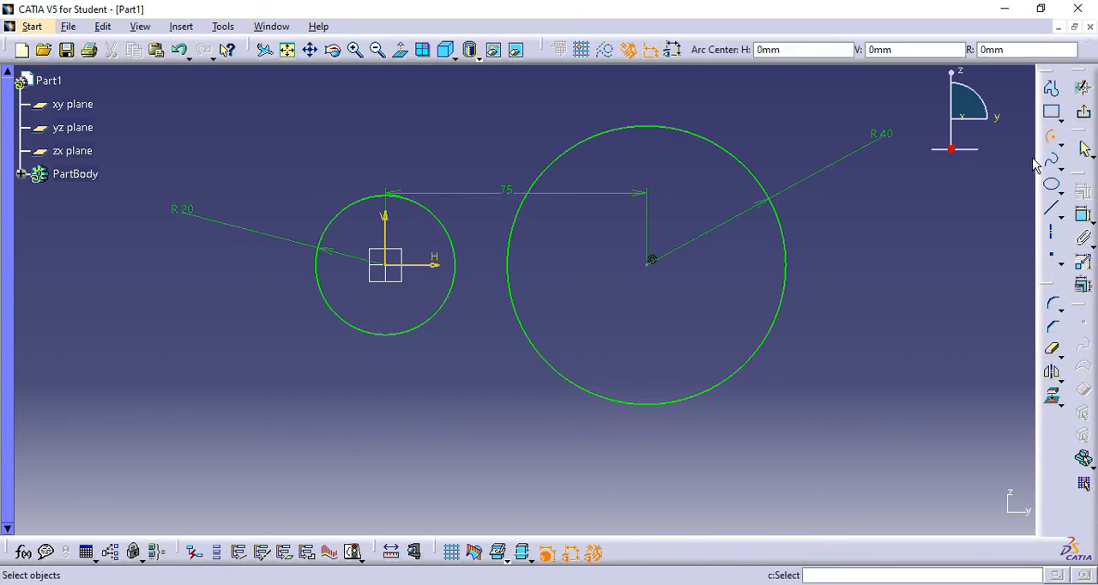
pyautogui.moveTo(558, 284); pyautogui.dragTo(555, 328, button='middle')
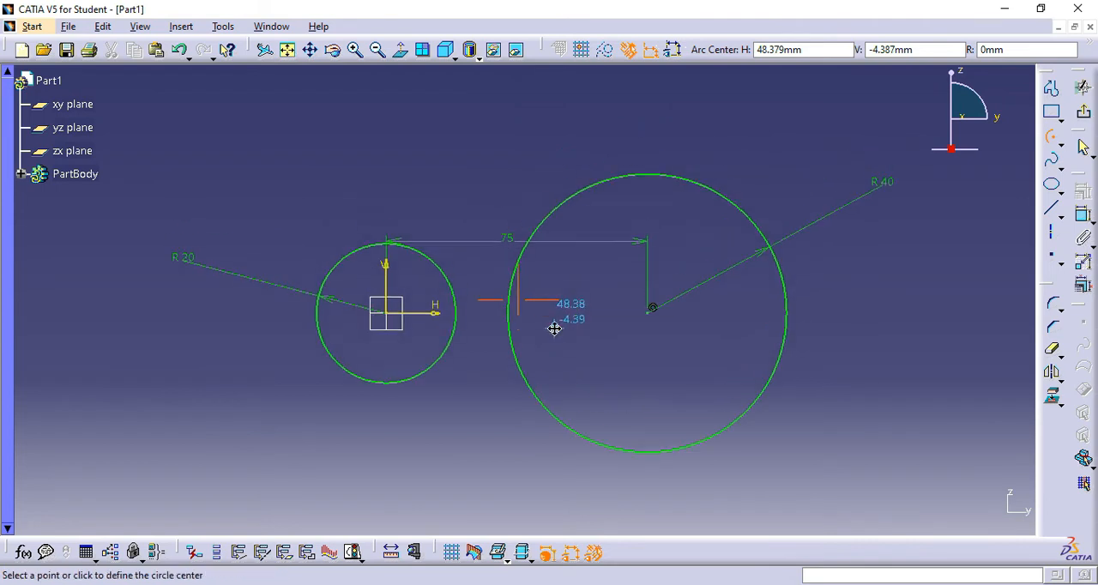
pyautogui.click(486, 449)
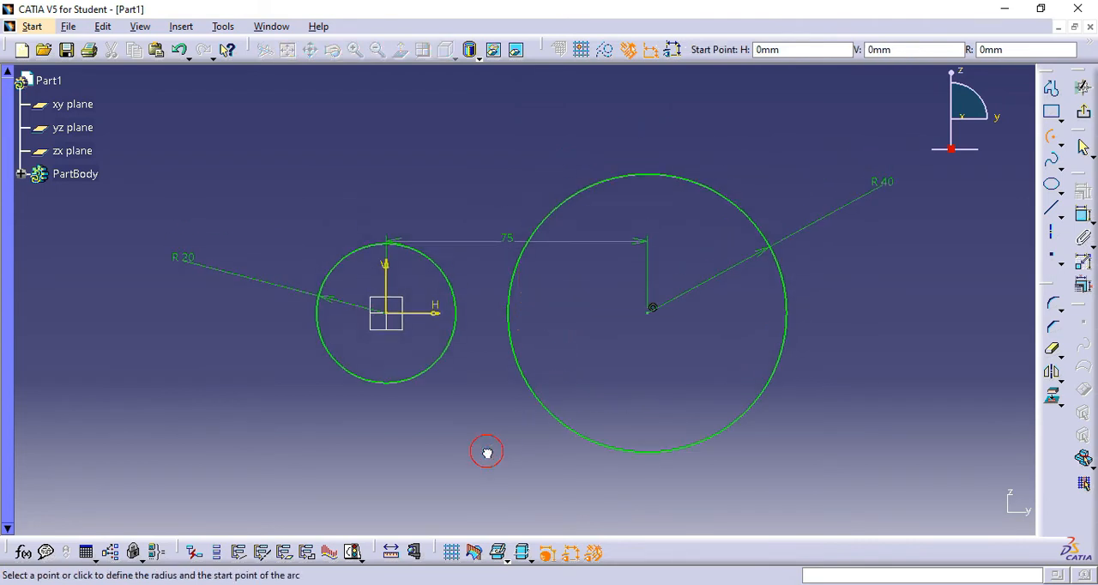
pyautogui.click(738, 176)
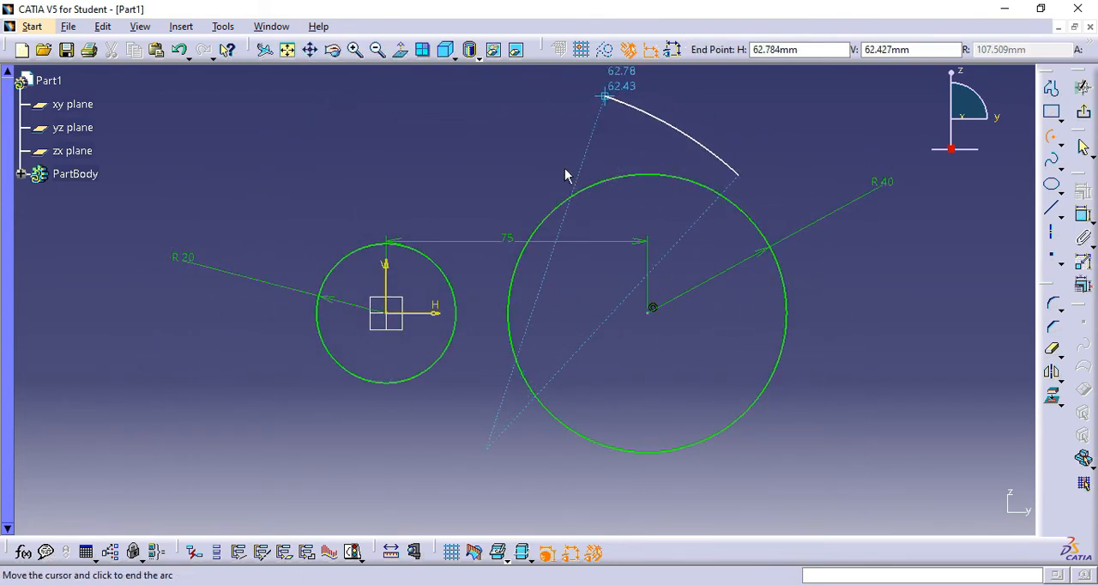
pyautogui.click(292, 262)
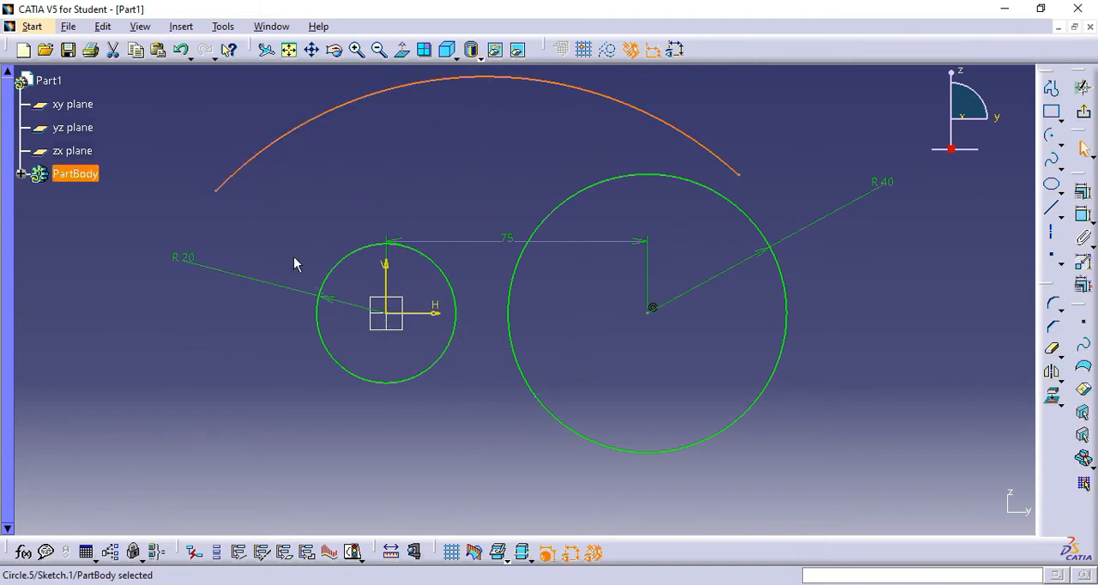
pyautogui.moveTo(448, 155); pyautogui.dragTo(476, 180, button='middle')
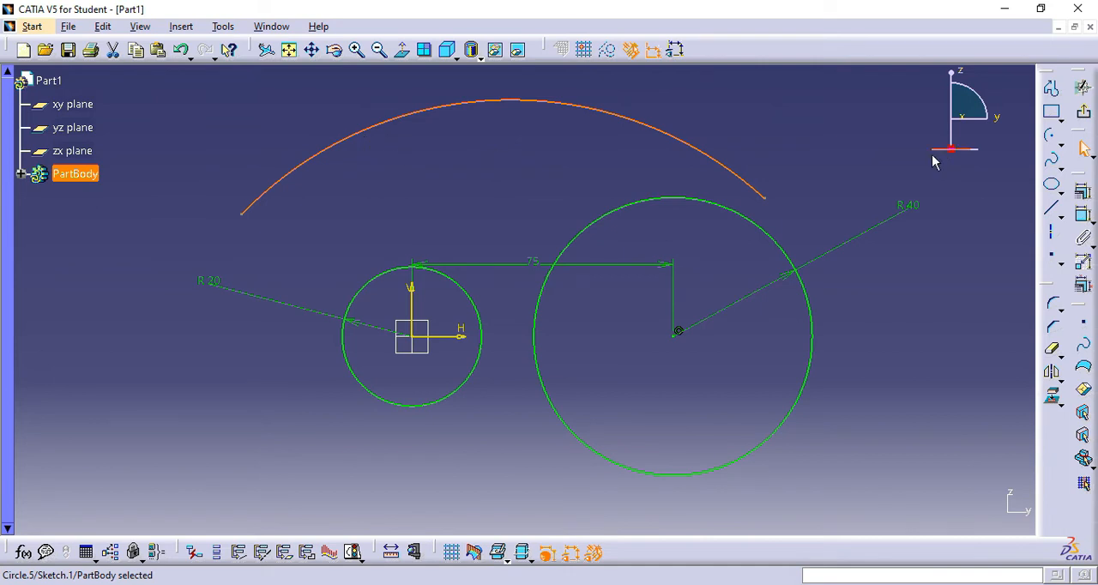
pyautogui.click(824, 160)
# - Add a radius constraint to the upper arc and set it to 150 mm
pyautogui.click(1083, 215)
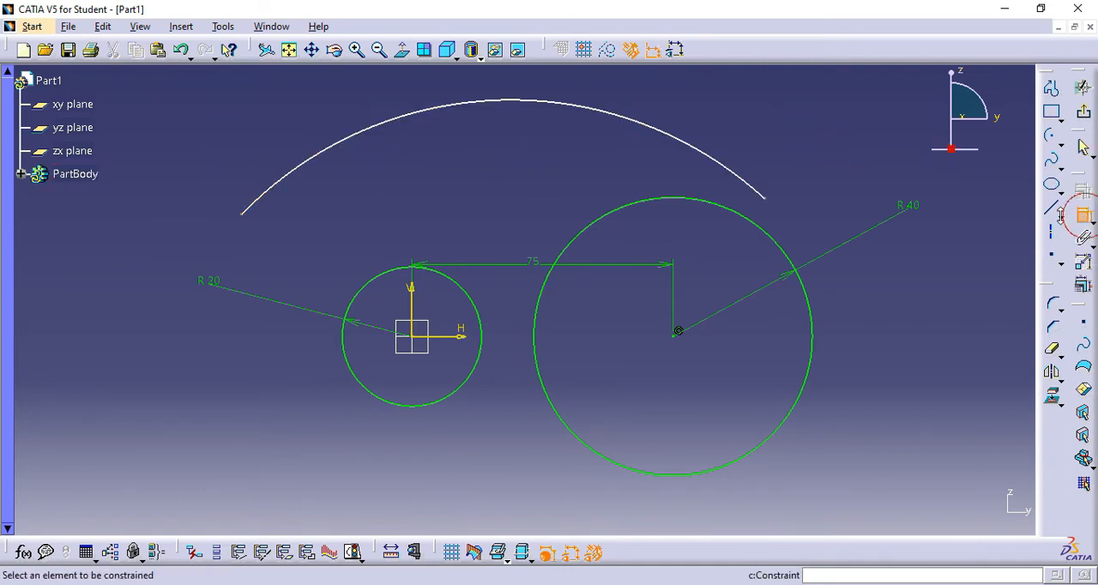
pyautogui.click(511, 104)
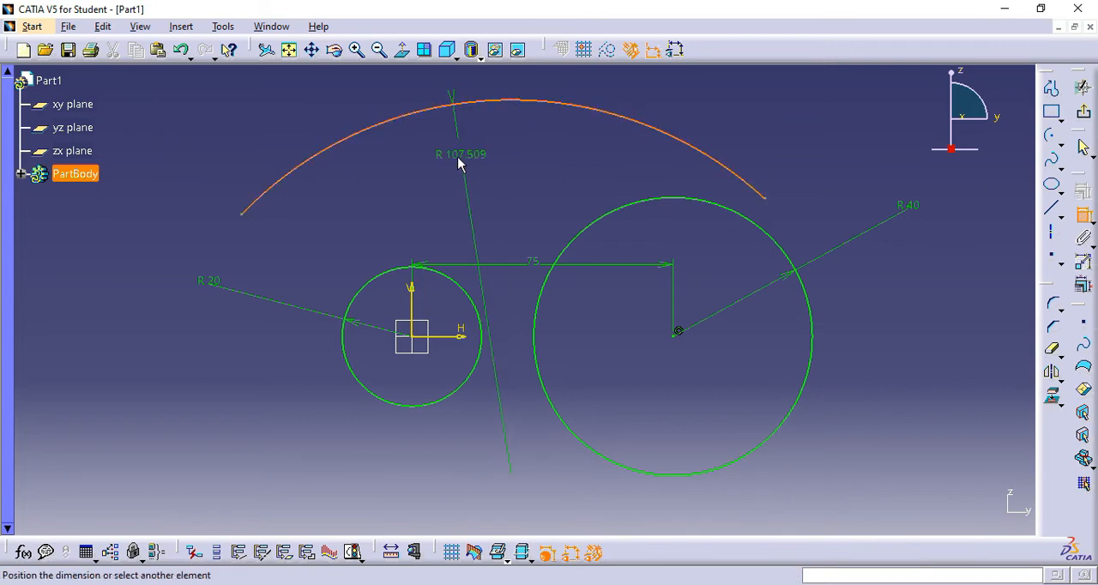
pyautogui.click(449, 163)
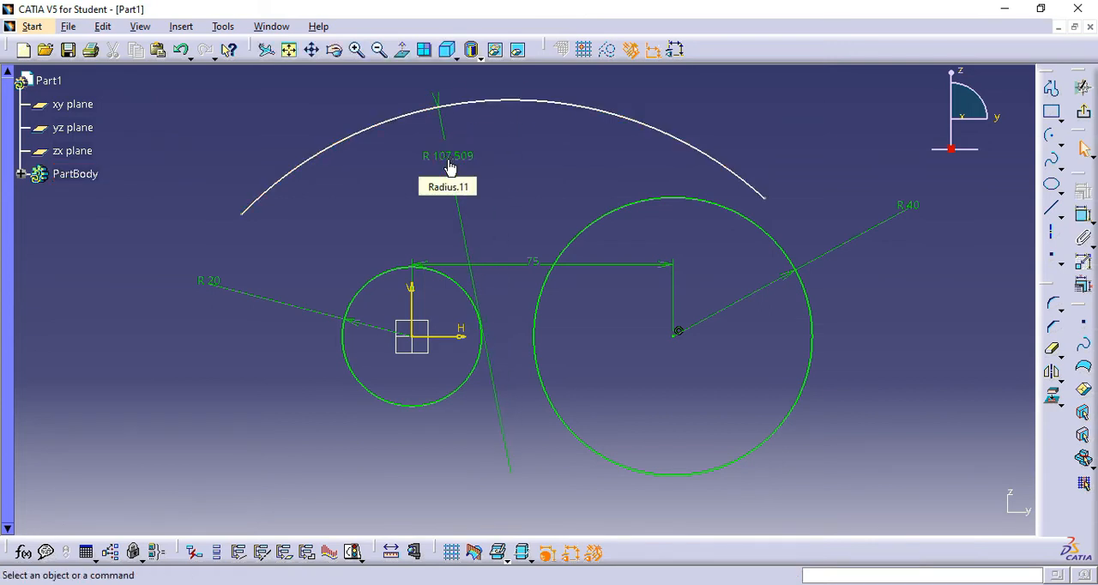
pyautogui.doubleClick(449, 158)
pyautogui.write('1')
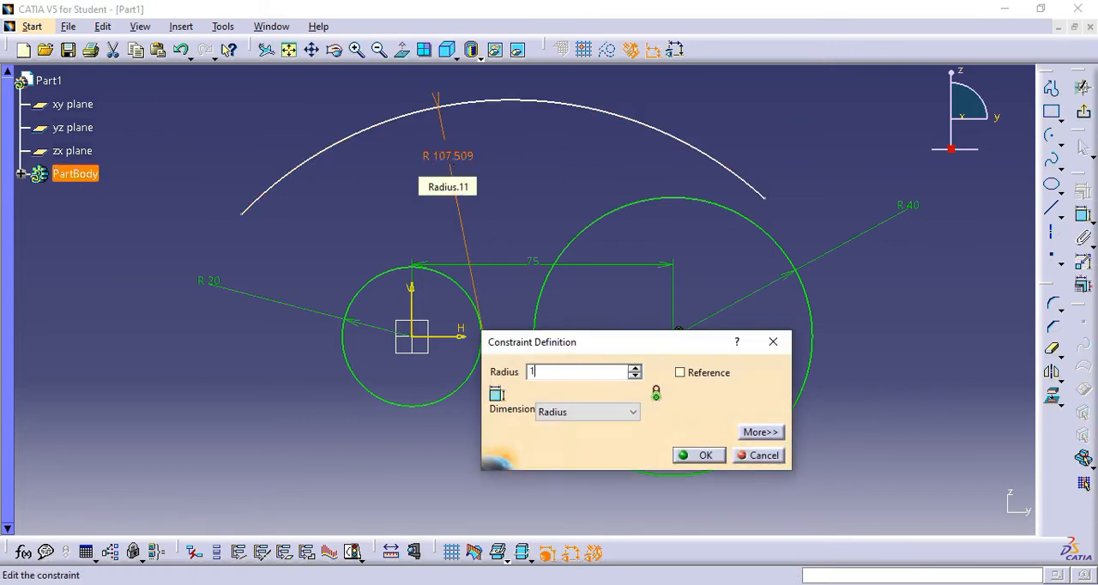
pyautogui.write('50')
pyautogui.press('Return')
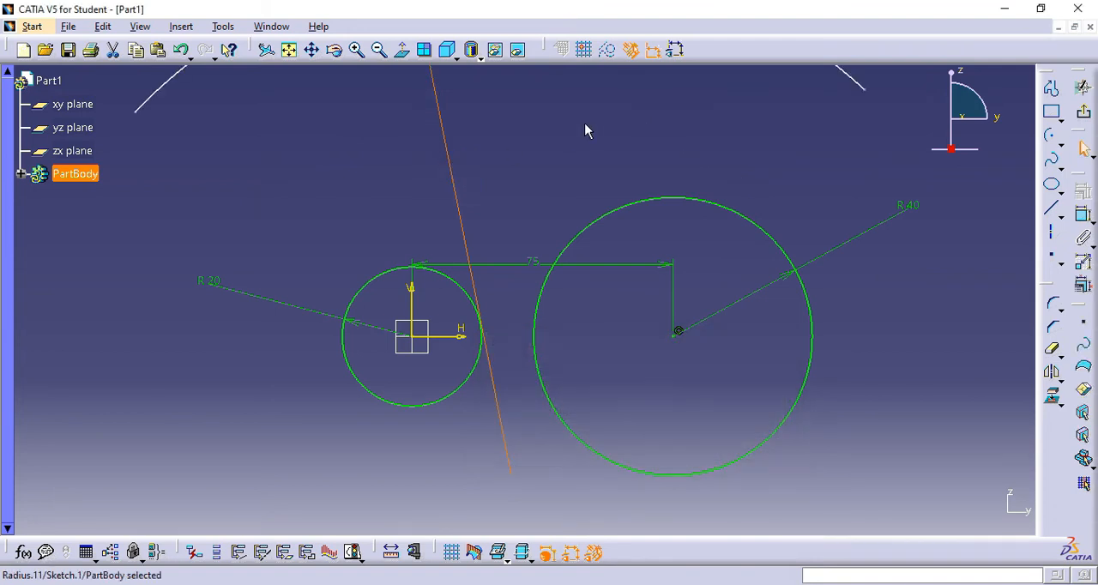
pyautogui.moveTo(589, 128)
pyautogui.mouseDown(button='middle')
pyautogui.moveTo(588, 248)
pyautogui.moveTo(583, 232)
pyautogui.mouseUp(button='middle')
pyautogui.click(904, 257)
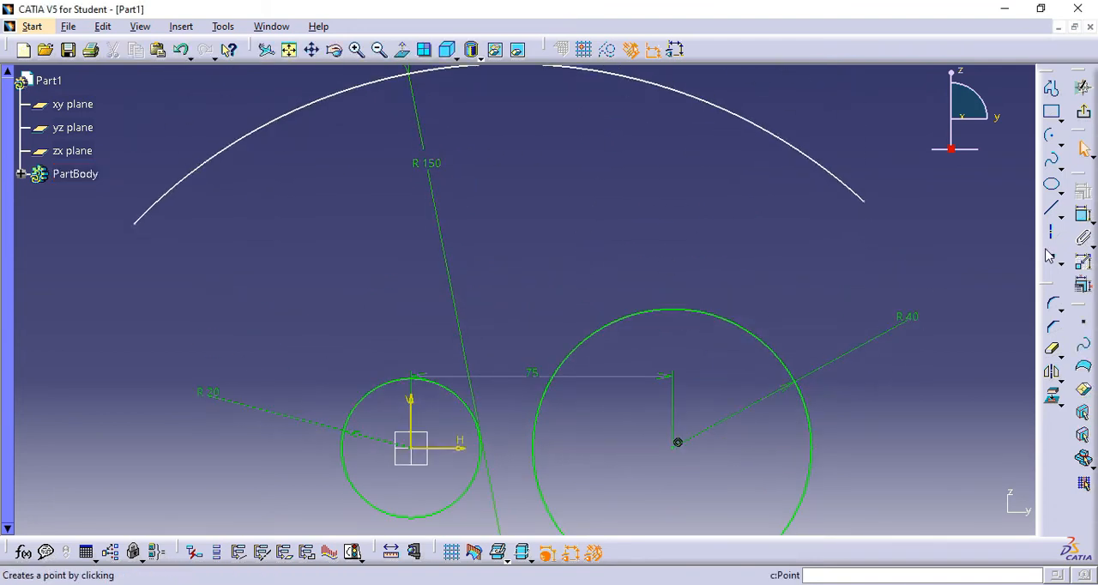
# - Make the upper arc tangent to the 40 mm radius circle and extend its near end past the tangency point
pyautogui.click(711, 312)
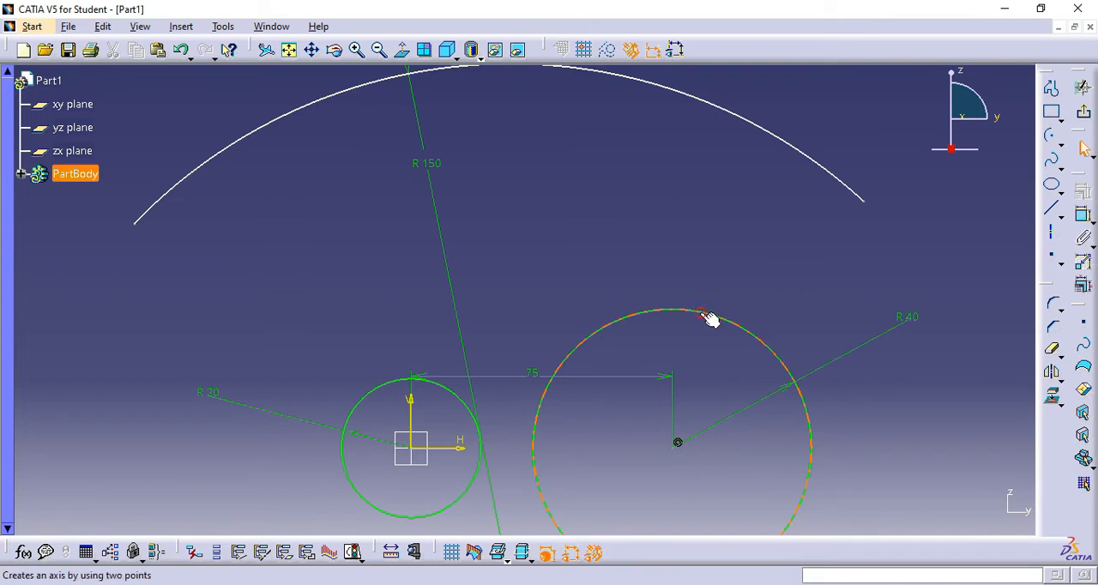
pyautogui.keyDown('ctrl'); pyautogui.click(830, 170); pyautogui.keyUp('ctrl')
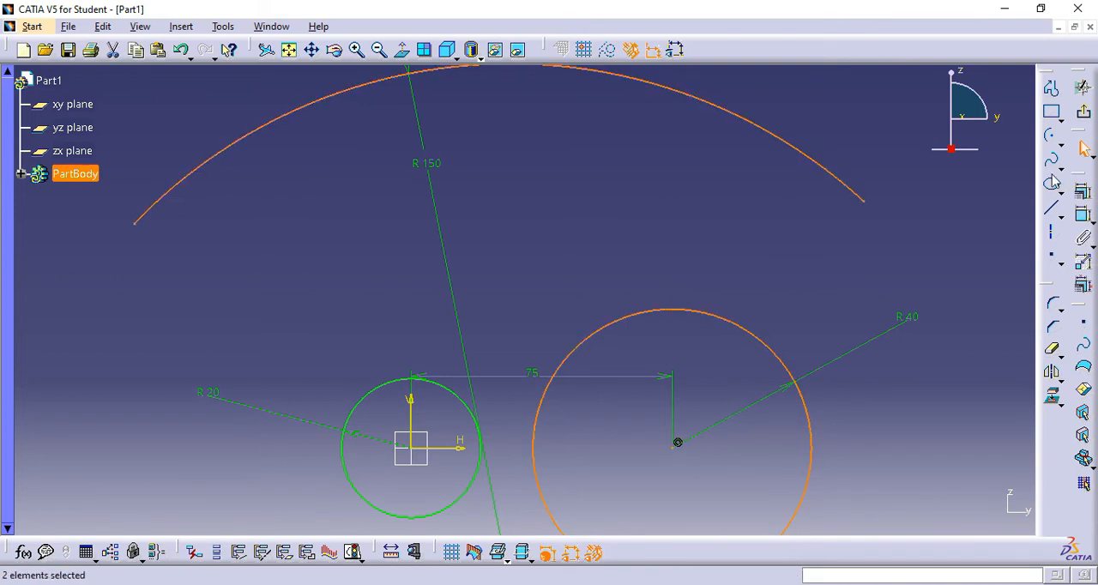
pyautogui.click(1085, 195)
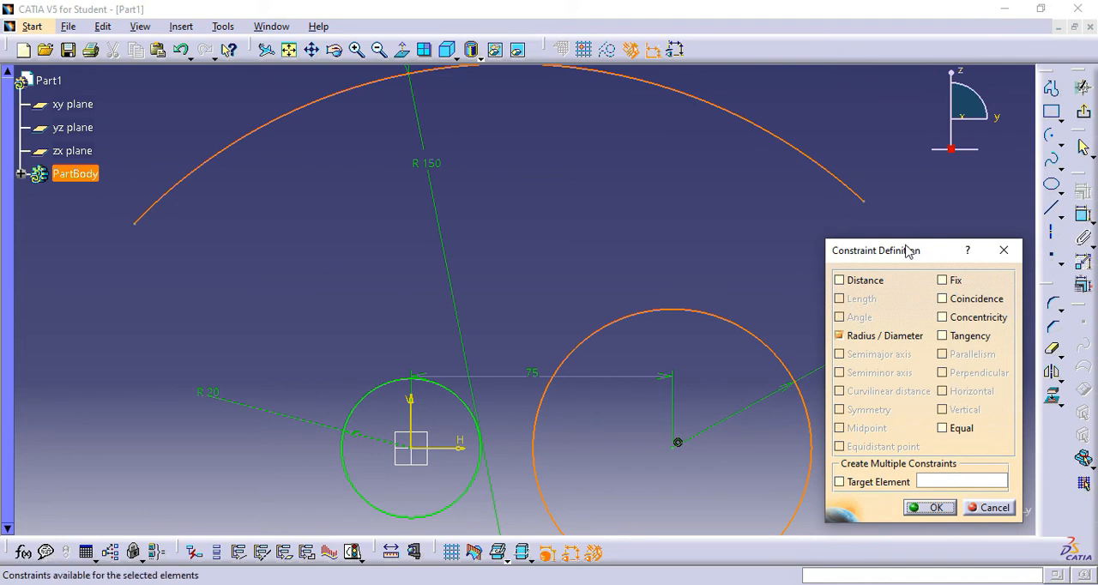
pyautogui.click(943, 336)
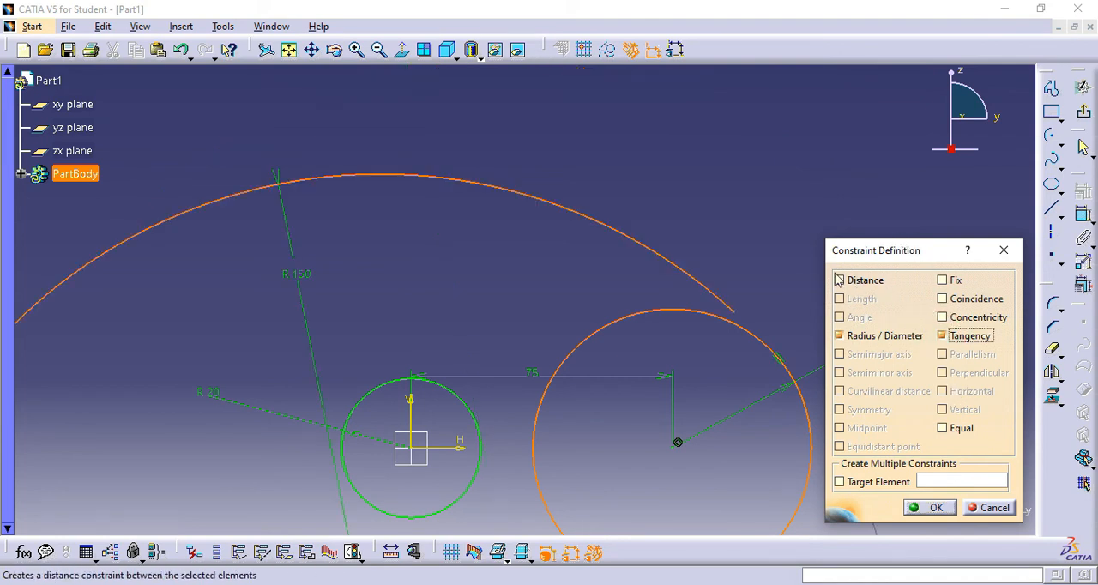
pyautogui.moveTo(757, 314); pyautogui.dragTo(668, 227, button='middle')
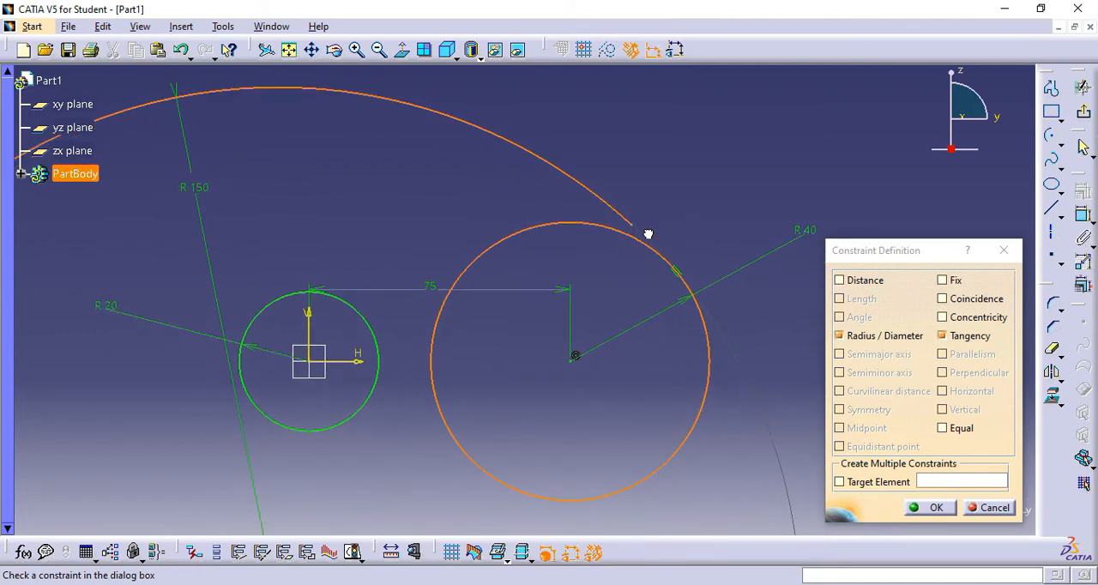
pyautogui.click(932, 507)
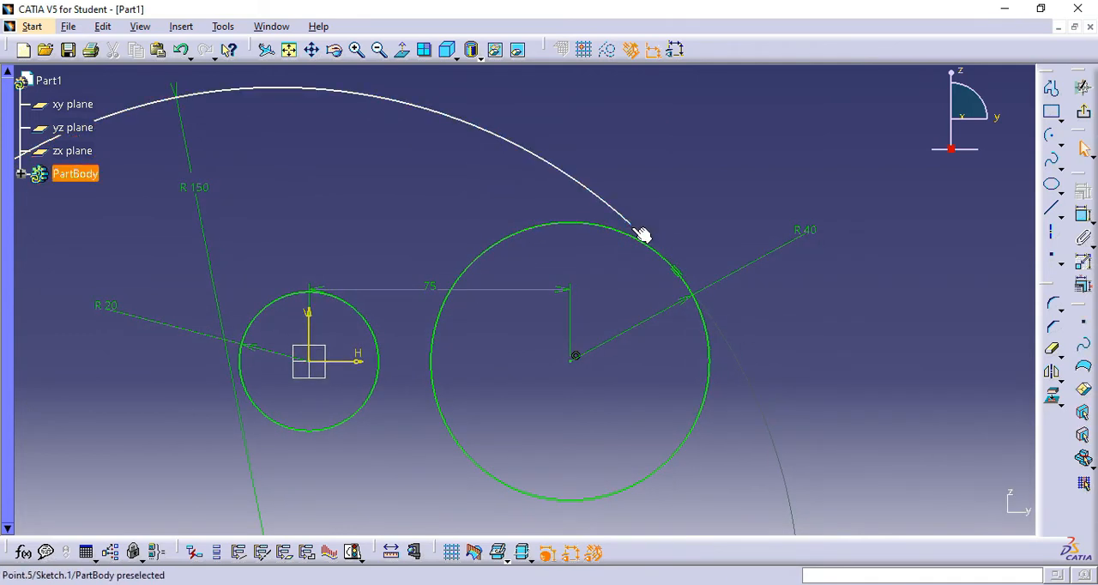
pyautogui.moveTo(659, 248); pyautogui.dragTo(751, 380)
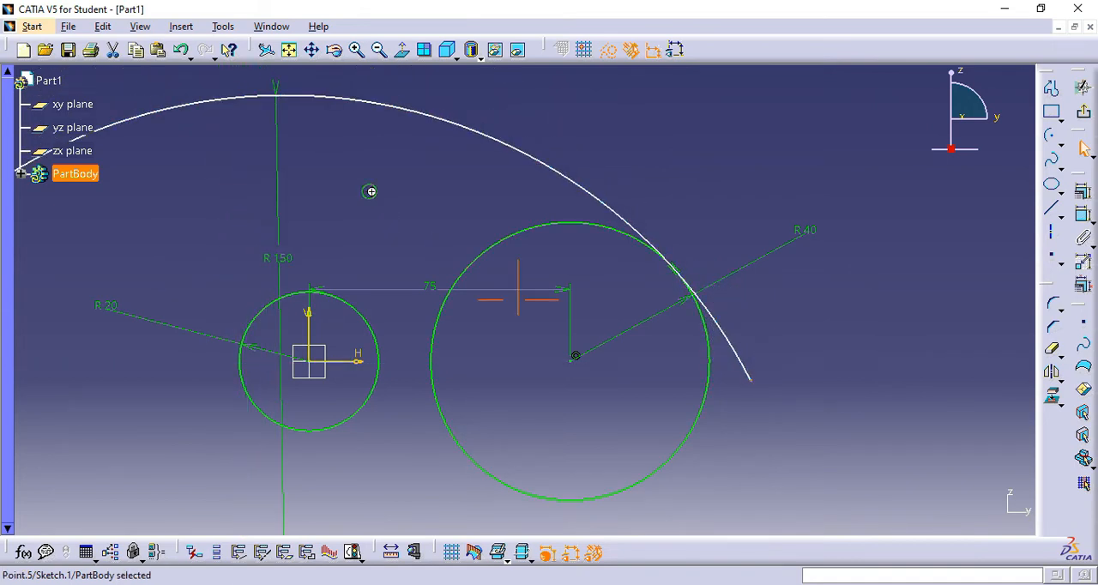
pyautogui.moveTo(371, 192)
pyautogui.mouseDown(button='middle')
pyautogui.moveTo(562, 189)
pyautogui.moveTo(533, 203)
pyautogui.mouseUp(button='middle')
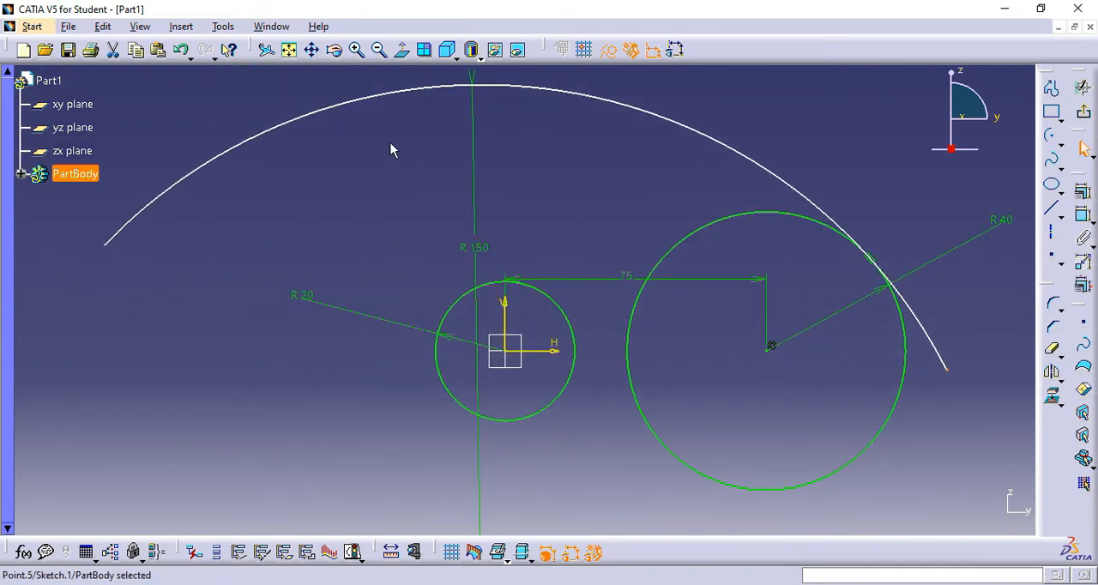
# - Apply a tangency constraint between the 150 mm radius arc and the 20 mm radius circle
pyautogui.click(452, 310)
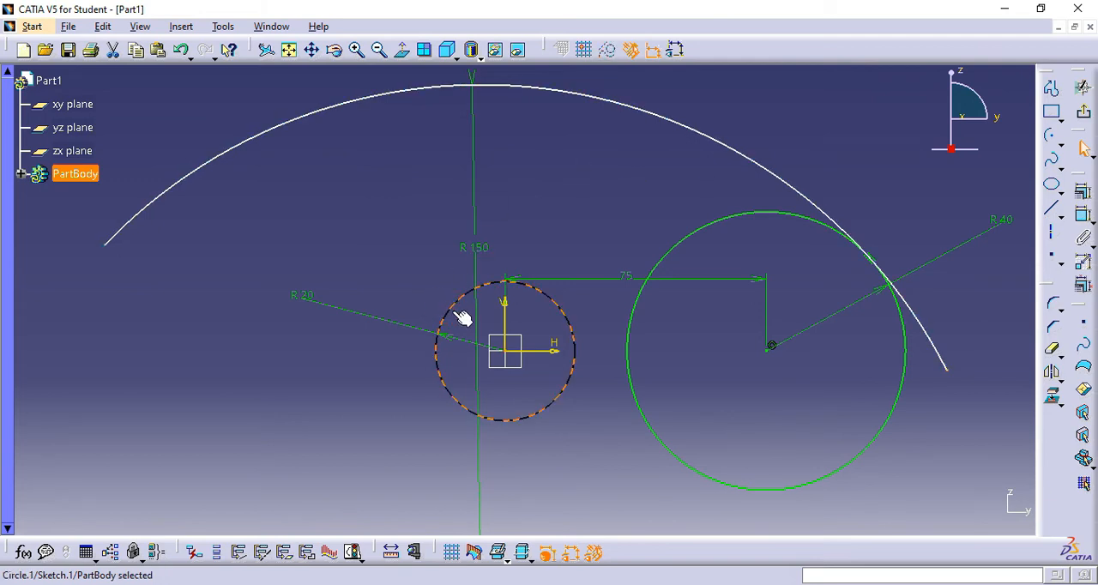
pyautogui.keyDown('ctrl'); pyautogui.click(277, 135); pyautogui.keyUp('ctrl')
pyautogui.click(1085, 197)
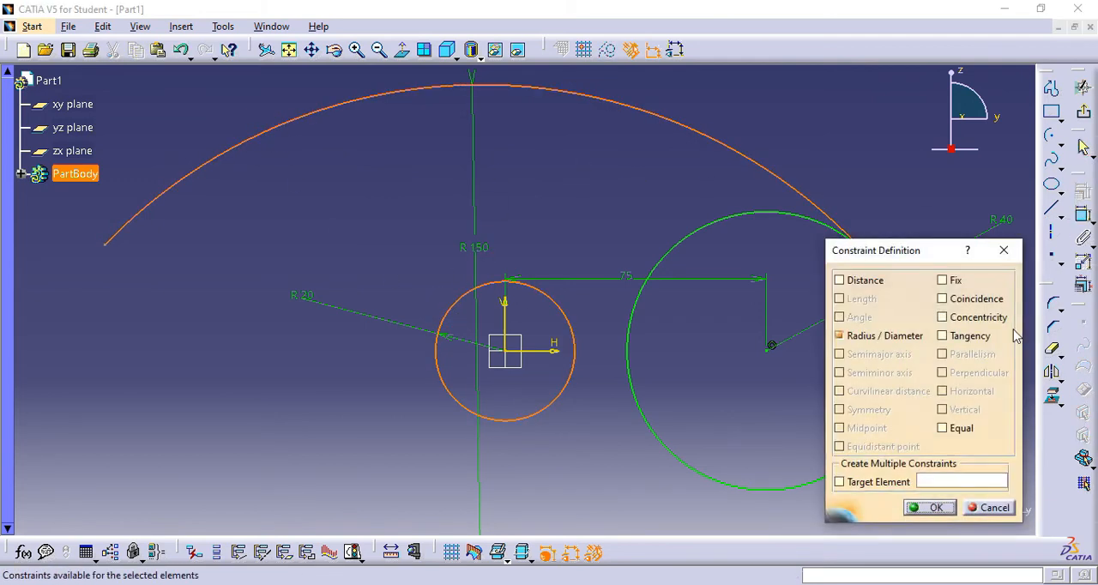
pyautogui.click(944, 336)
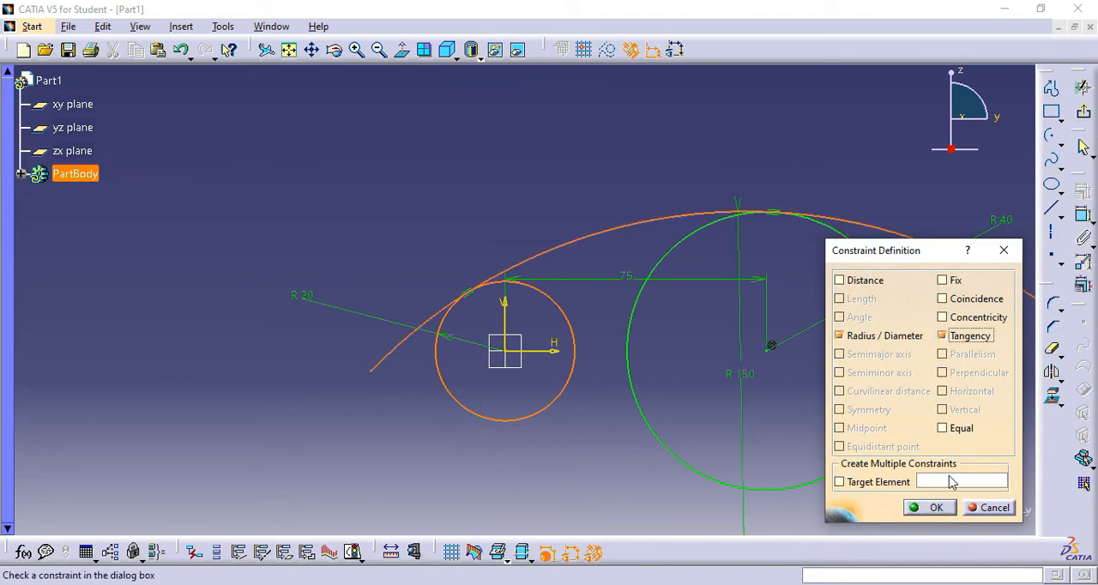
pyautogui.click(936, 508)
# - Shorten the 150 mm radius arc so its free end lies just beyond the 40 mm radius circle
pyautogui.moveTo(888, 183); pyautogui.dragTo(704, 92, button='middle')
pyautogui.moveTo(842, 268)
pyautogui.mouseDown(button='middle')
pyautogui.moveTo(846, 318)
pyautogui.moveTo(870, 309)
pyautogui.mouseUp(button='middle')
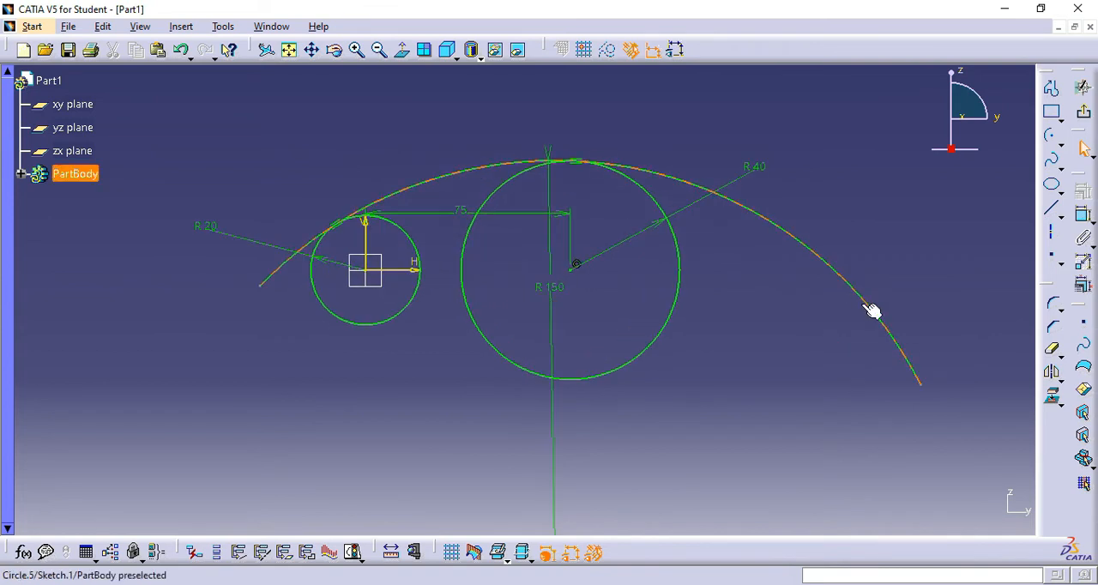
pyautogui.moveTo(922, 383); pyautogui.dragTo(740, 298)
pyautogui.moveTo(800, 333)
pyautogui.mouseDown(button='middle')
pyautogui.moveTo(810, 297)
pyautogui.moveTo(829, 323)
pyautogui.mouseUp(button='middle')
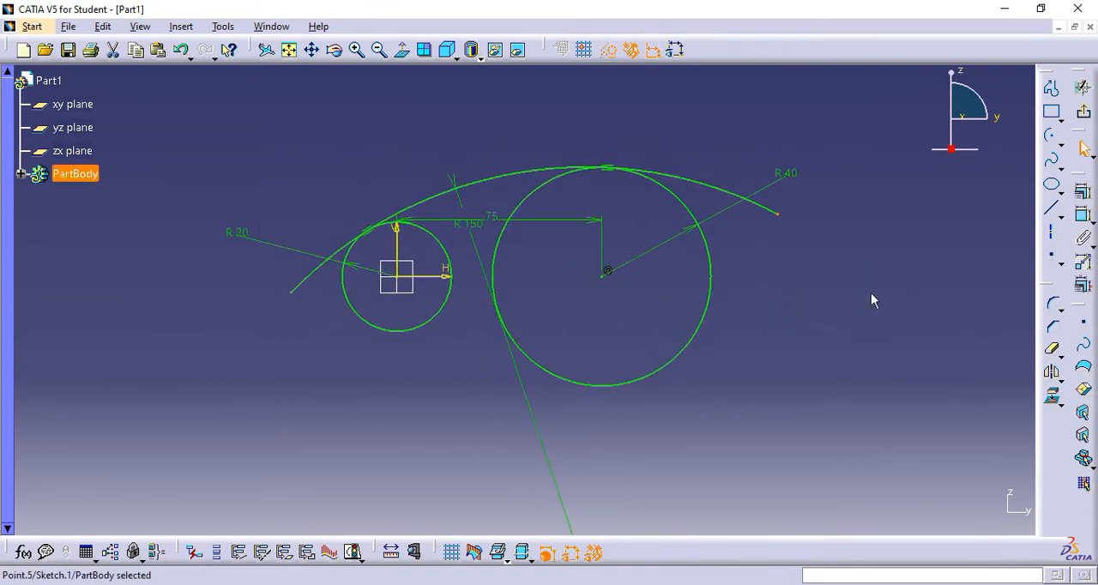
# - Draw a centre-point arc with a radius of about 41 mm below the two circles, bulging upward between them
pyautogui.click(1051, 135)
pyautogui.click(410, 468)
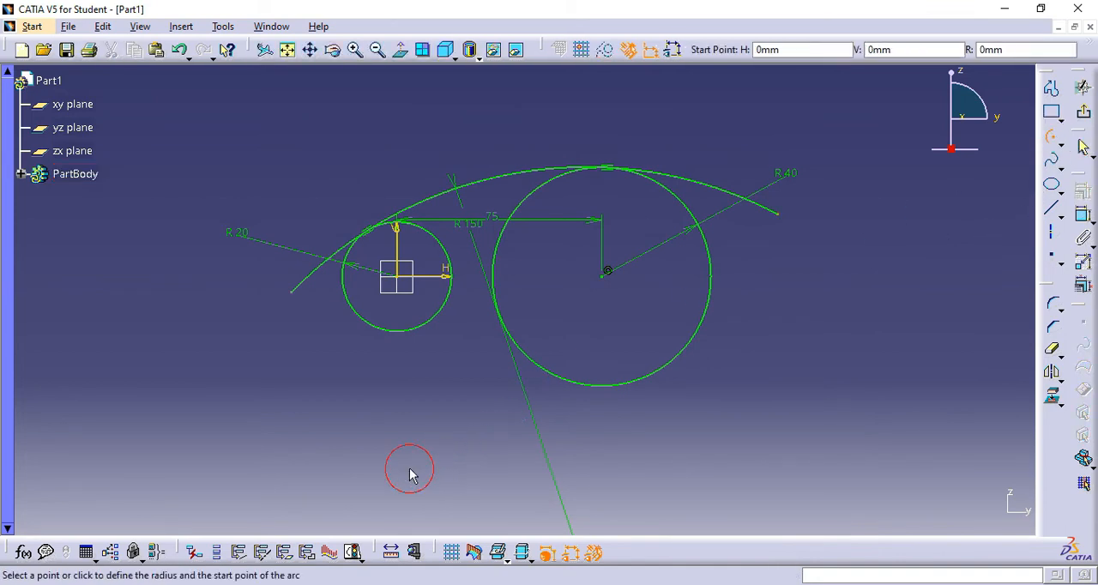
pyautogui.click(515, 424)
pyautogui.click(340, 374)
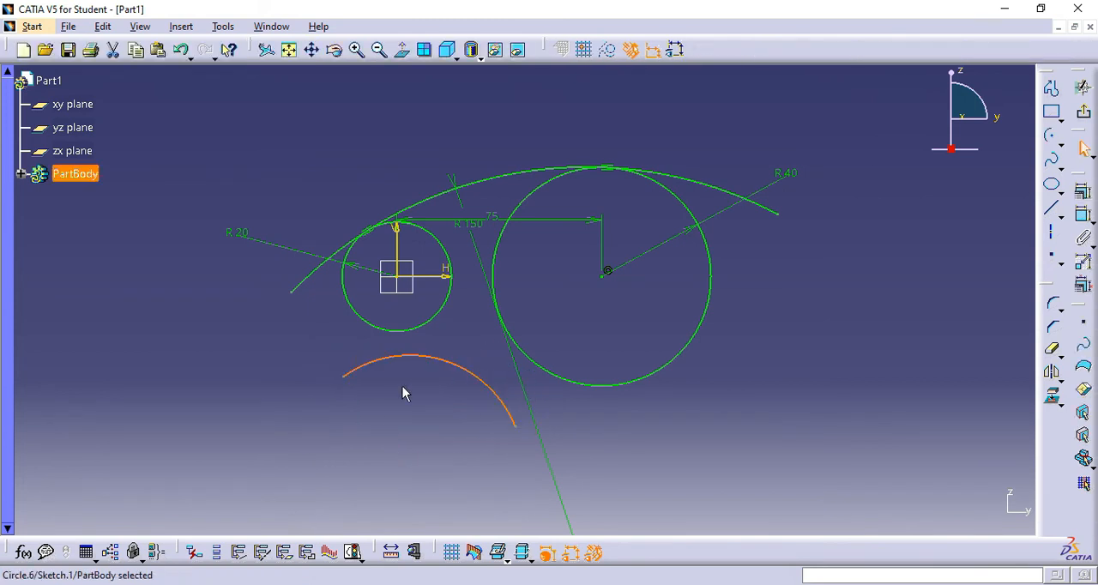
# - Dimension the radius of the lower arc and set it to 55 mm
pyautogui.click(688, 441)
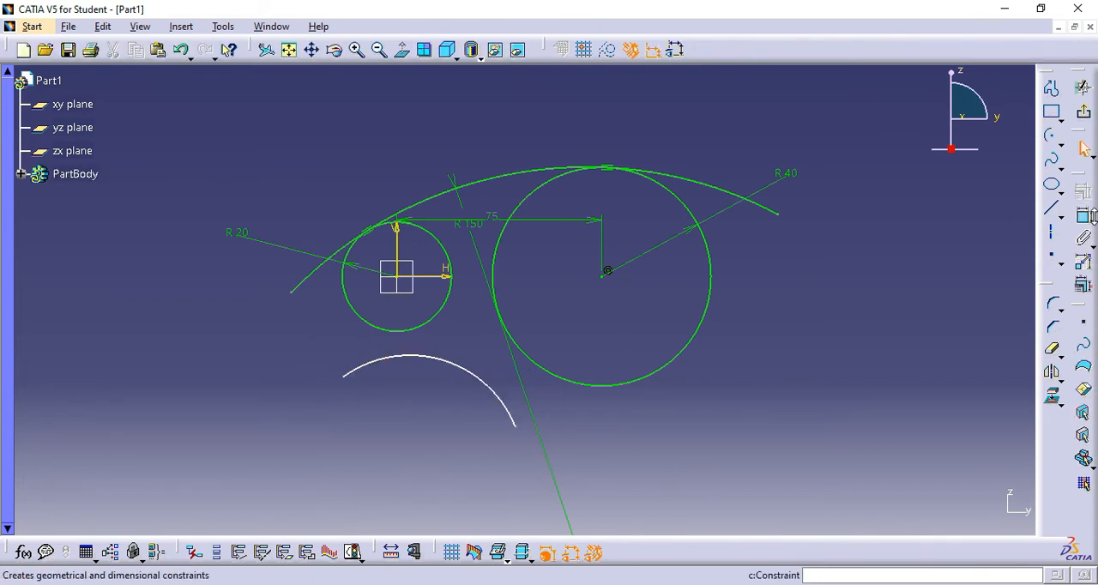
pyautogui.click(1084, 215)
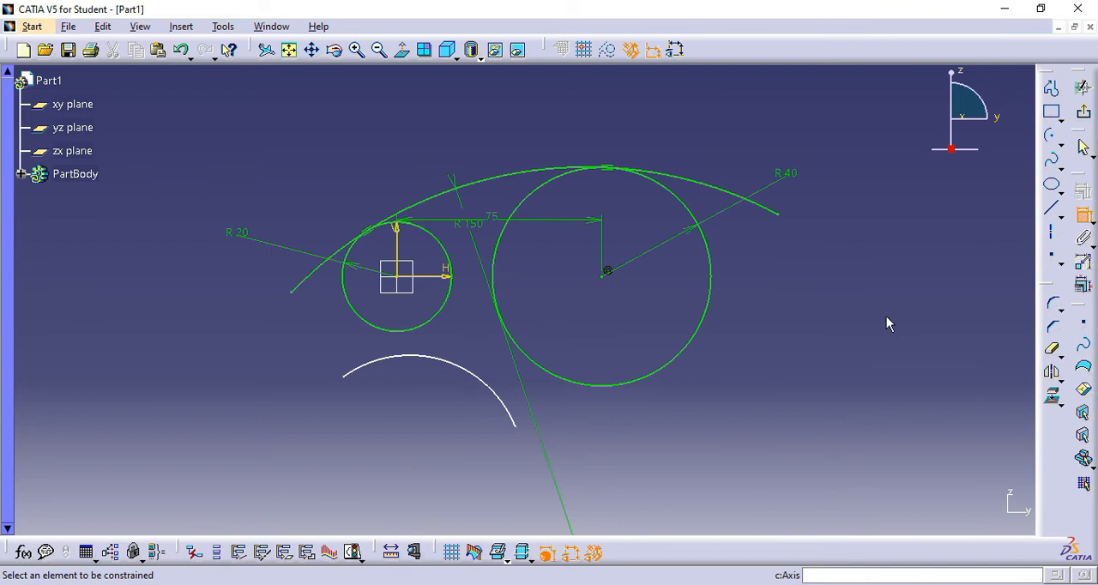
pyautogui.click(500, 389)
pyautogui.click(447, 414)
pyautogui.doubleClick(447, 414)
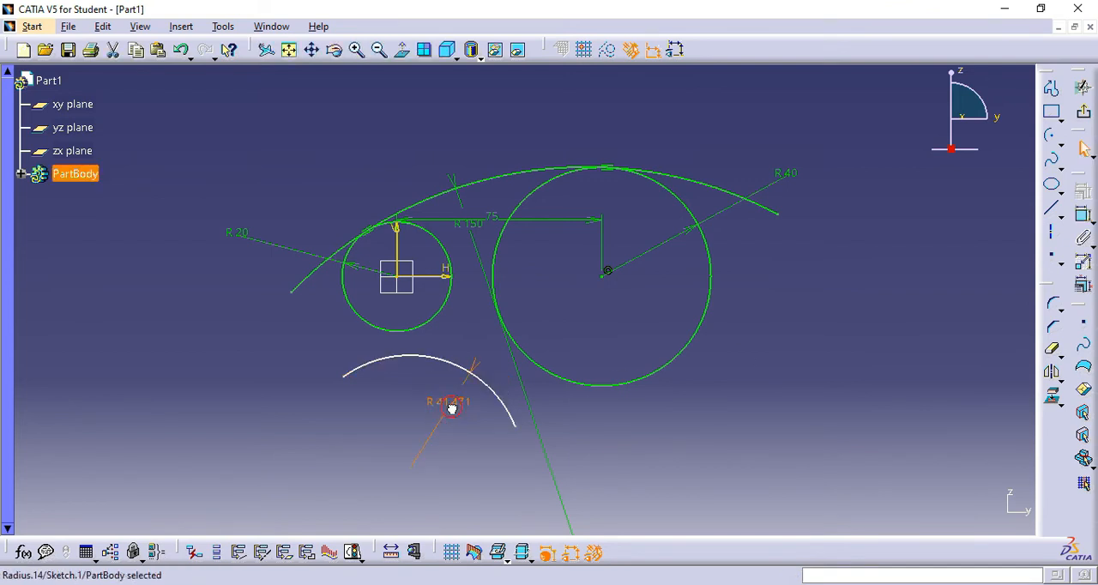
pyautogui.write('55')
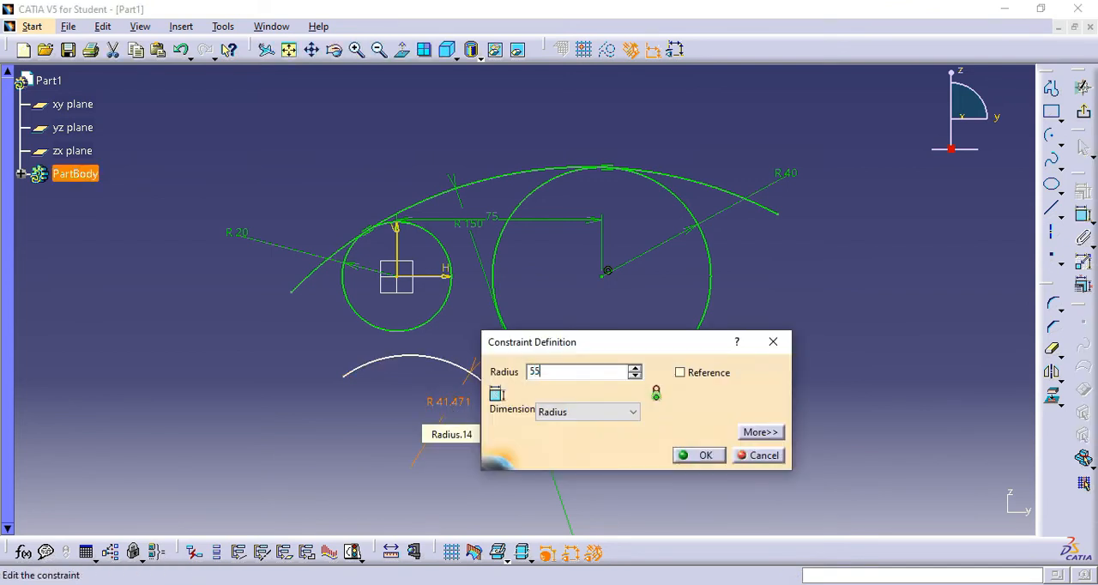
pyautogui.click(705, 457)
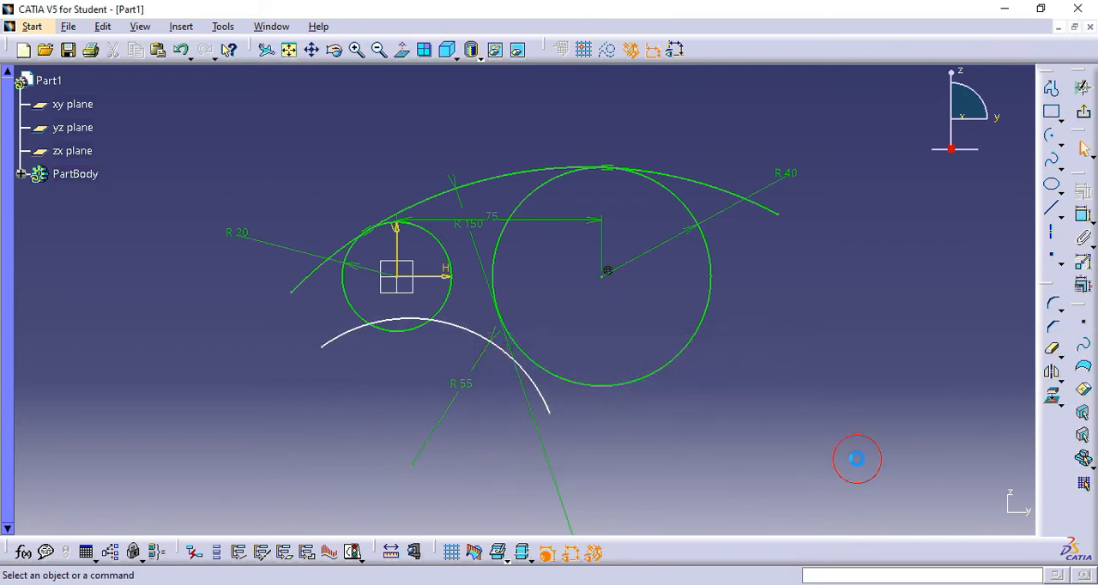
# - Move the 55 mm radius arc below the small circle and make it tangent to the 40 mm radius circle
pyautogui.moveTo(453, 319); pyautogui.dragTo(453, 353)
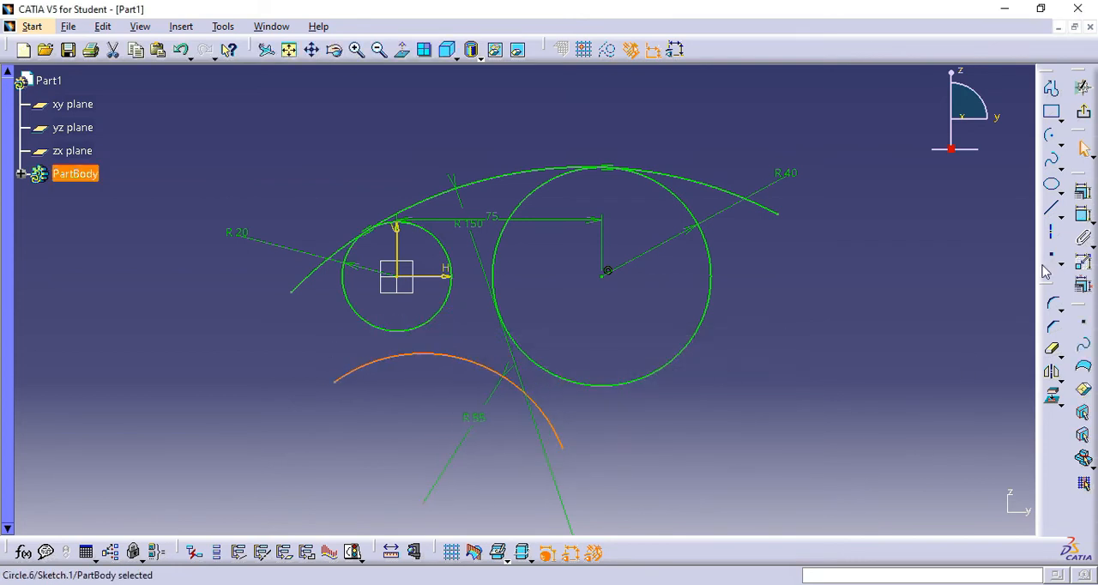
pyautogui.click(1083, 198)
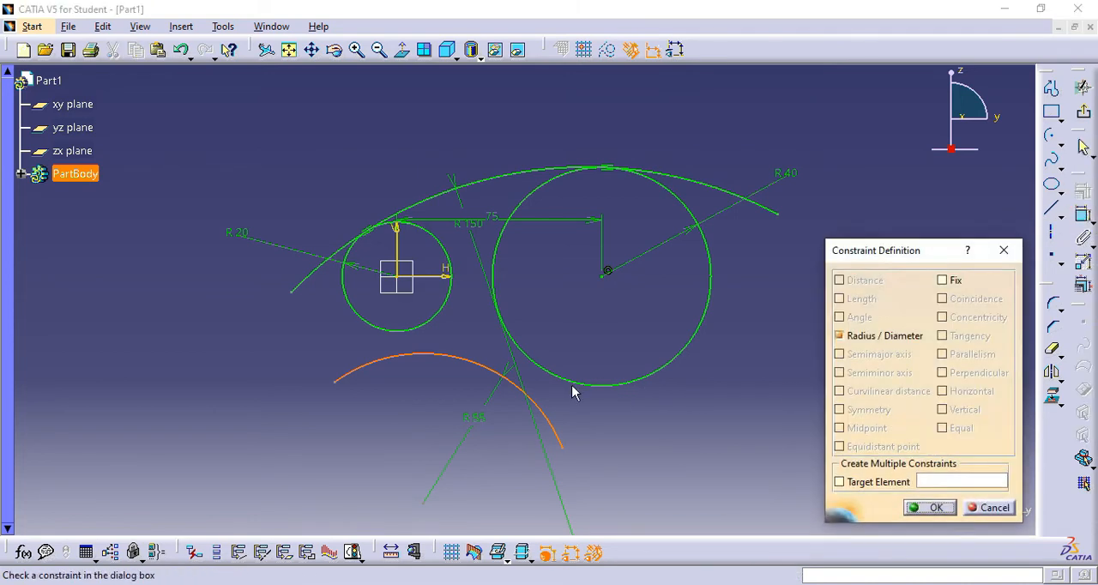
pyautogui.click(988, 508)
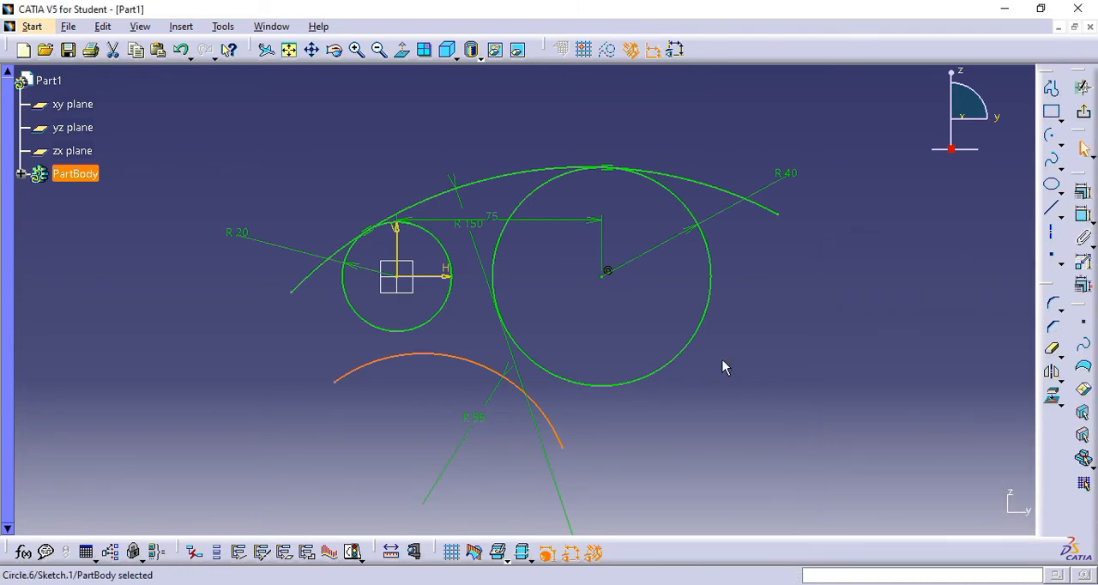
pyautogui.keyDown('ctrl'); pyautogui.click(549, 375); pyautogui.keyUp('ctrl')
pyautogui.click(1083, 197)
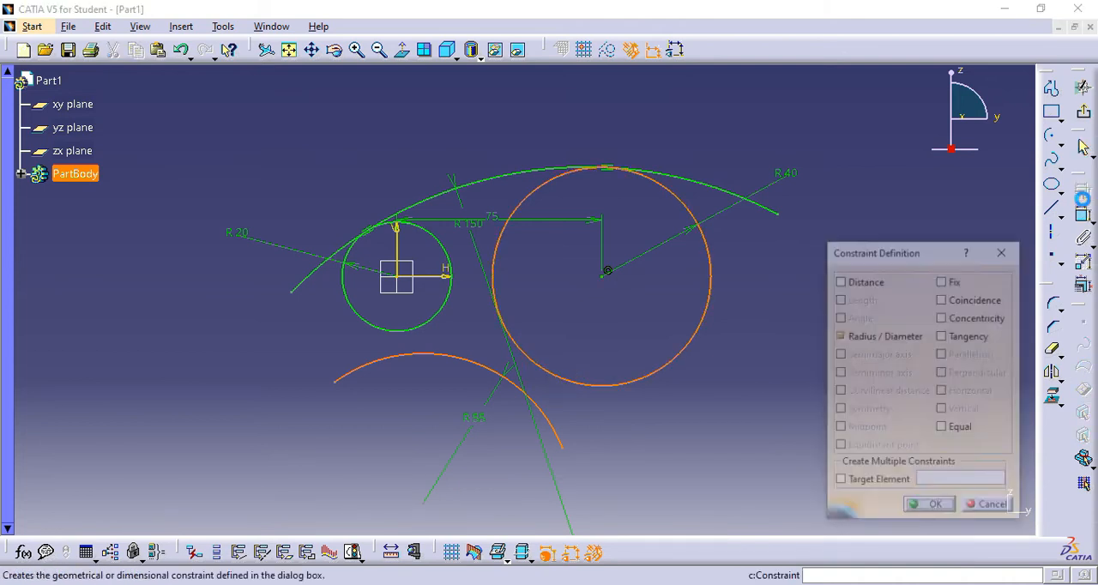
pyautogui.click(942, 335)
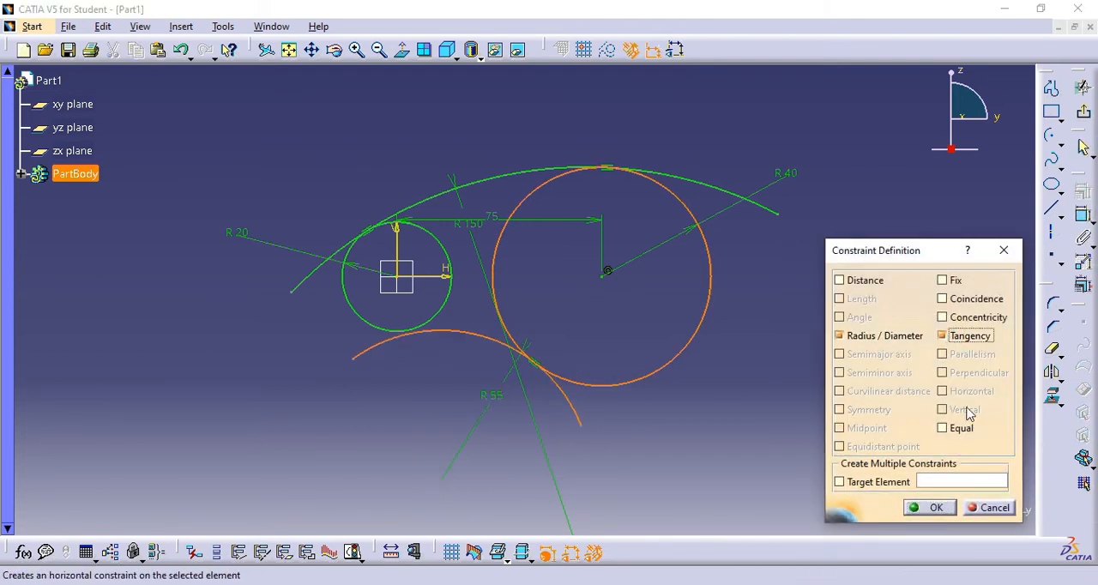
pyautogui.click(928, 507)
# - Apply a tangency constraint between the 55 mm radius arc and the 20 mm radius circle
pyautogui.click(369, 347)
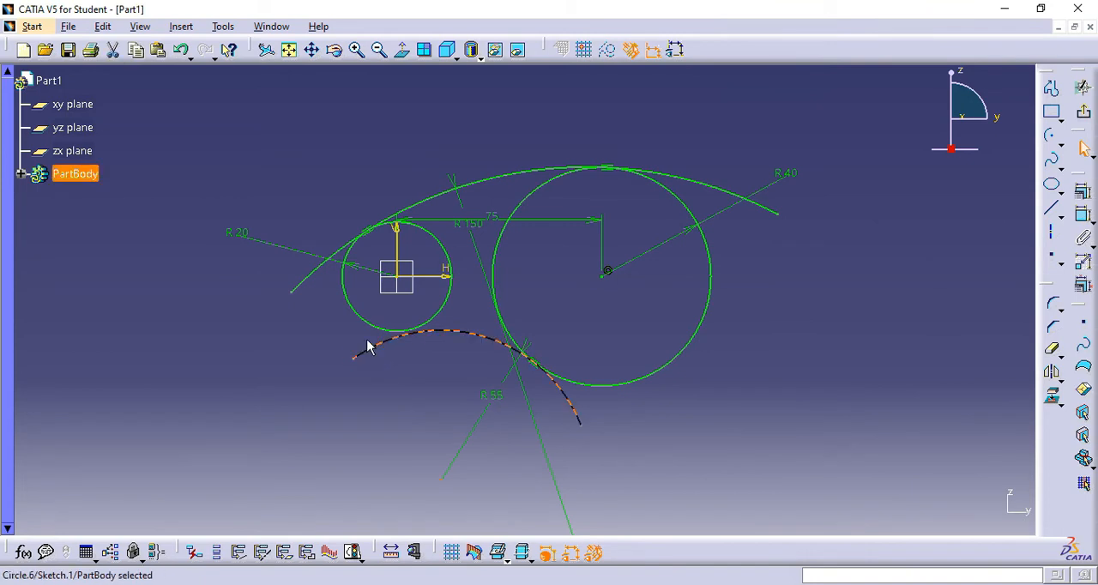
pyautogui.keyDown('ctrl'); pyautogui.click(380, 328); pyautogui.keyUp('ctrl')
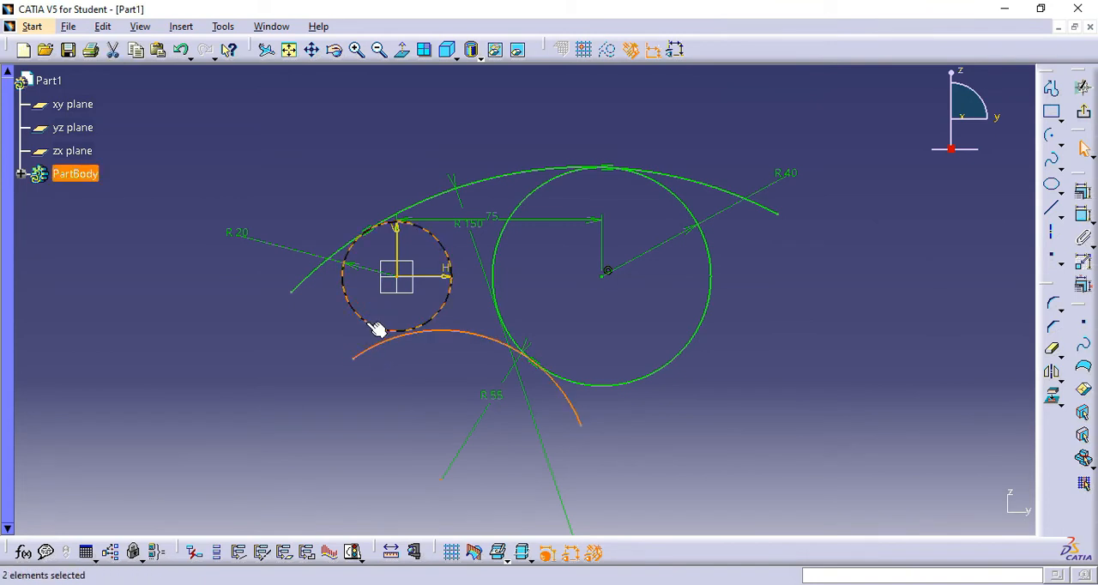
pyautogui.click(1082, 194)
pyautogui.click(942, 336)
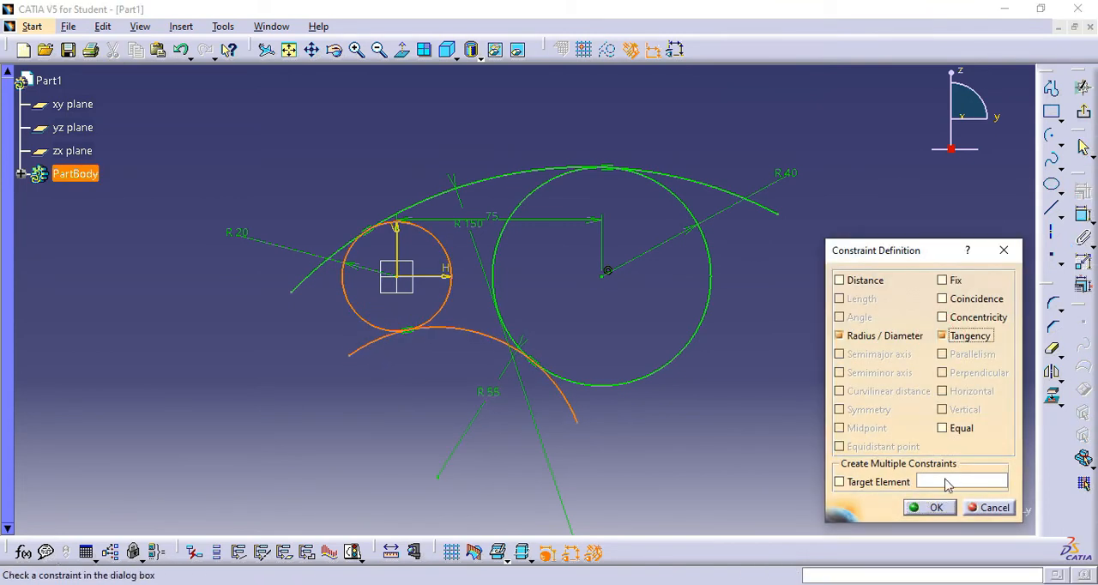
pyautogui.click(928, 507)
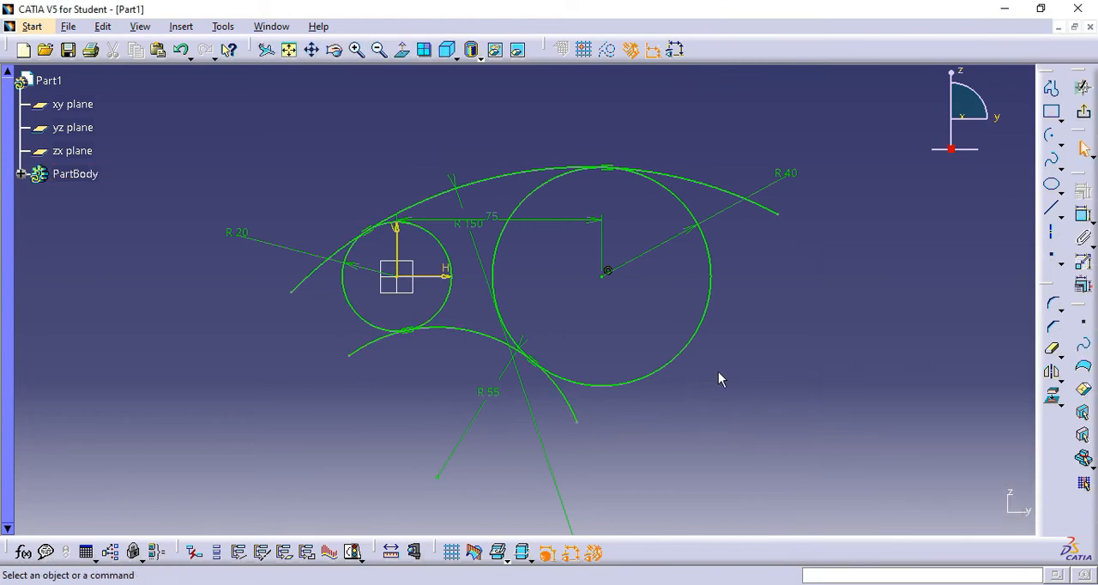
# - Quick-trim the overhanging ends of both arcs and the inner portions of both circles to leave a single closed outline
pyautogui.click(1055, 354)
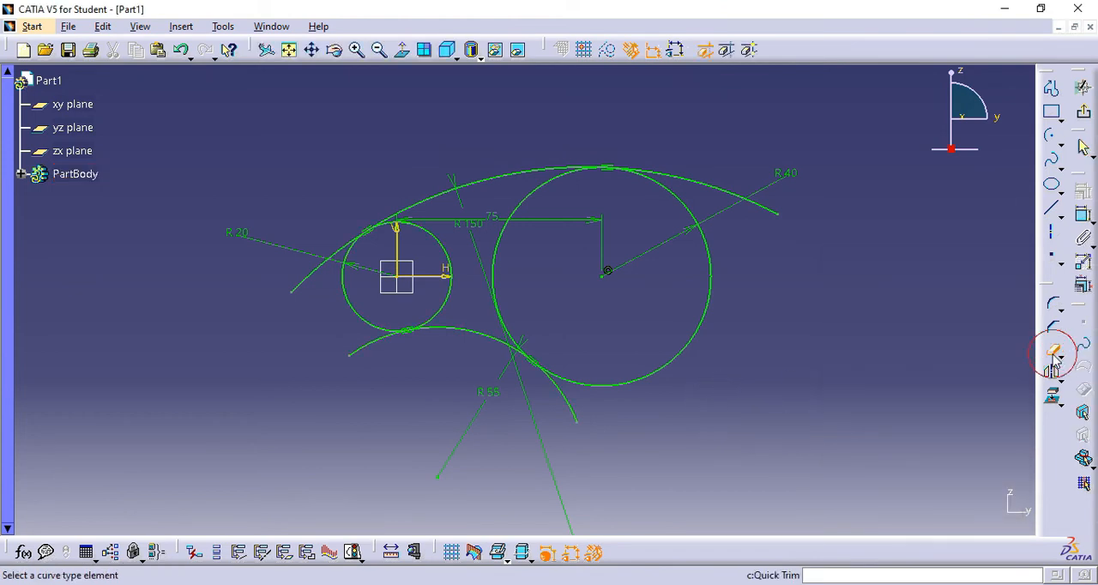
pyautogui.click(697, 180)
pyautogui.click(310, 280)
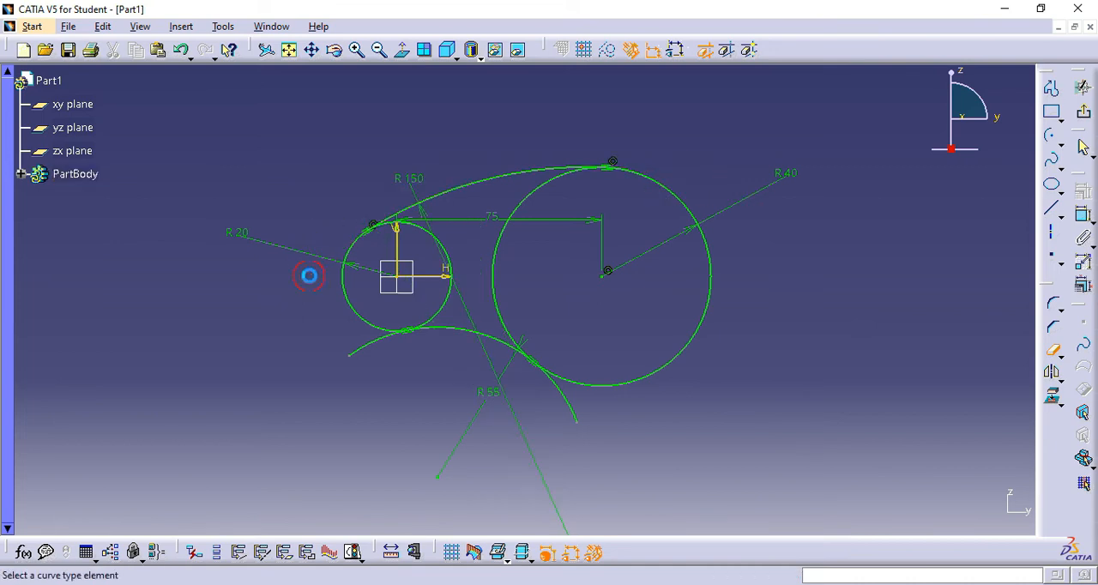
pyautogui.click(379, 350)
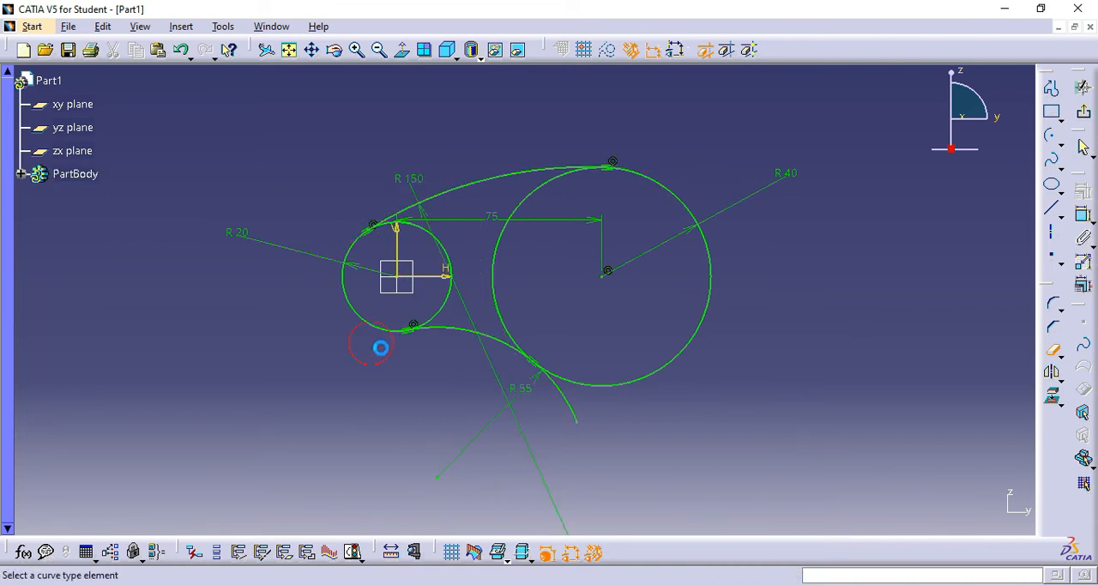
pyautogui.click(571, 412)
pyautogui.click(496, 249)
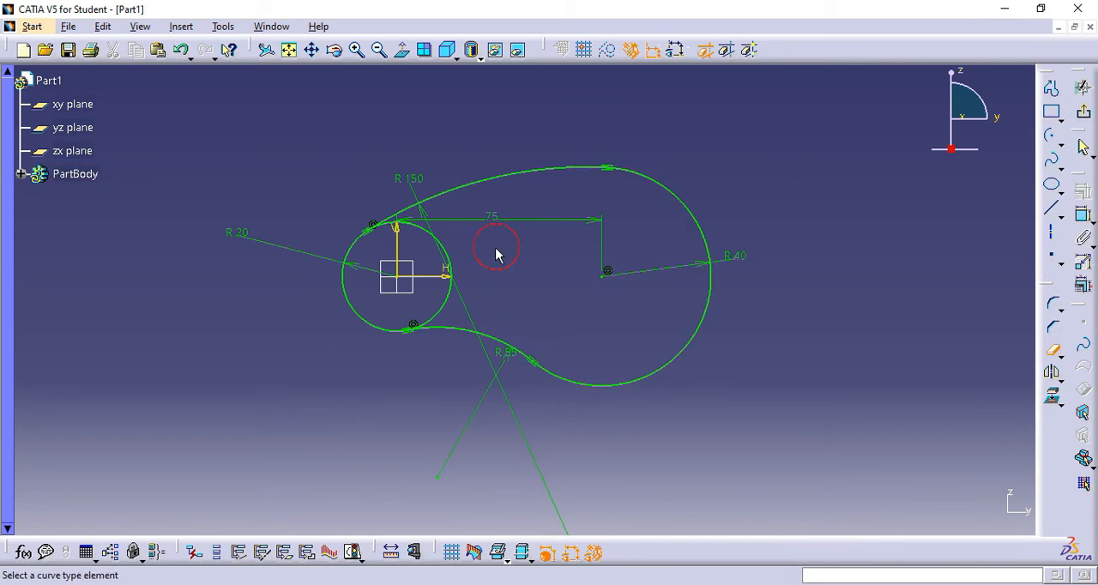
pyautogui.click(441, 309)
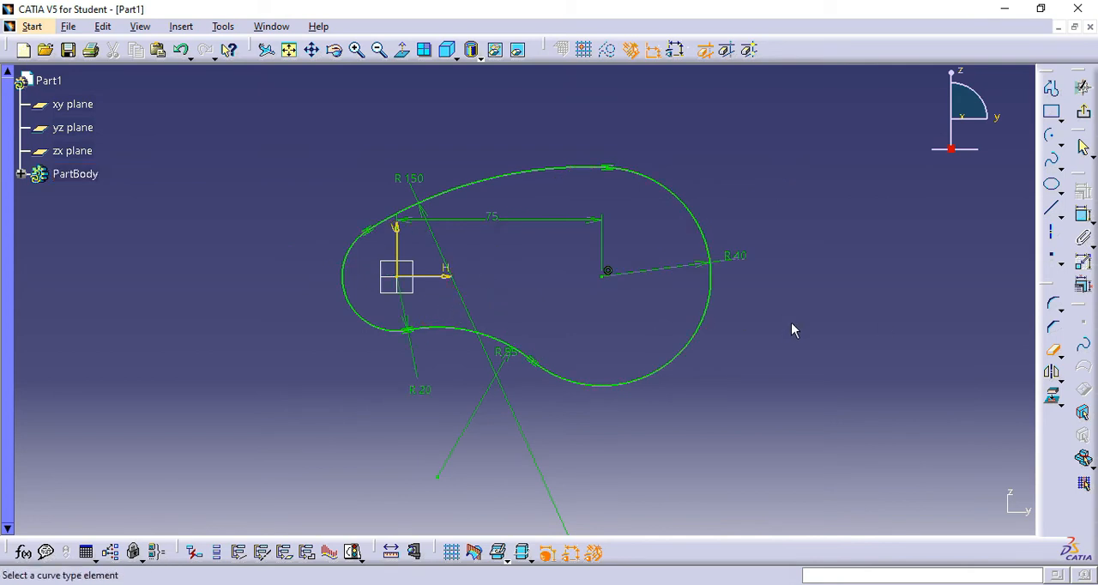
# - Run Sketch Analysis on the trimmed profile to check whether its geometry is closed
pyautogui.moveTo(782, 343)
pyautogui.mouseDown(button='middle')
pyautogui.moveTo(816, 215)
pyautogui.moveTo(863, 255)
pyautogui.moveTo(831, 227)
pyautogui.mouseUp(button='middle')
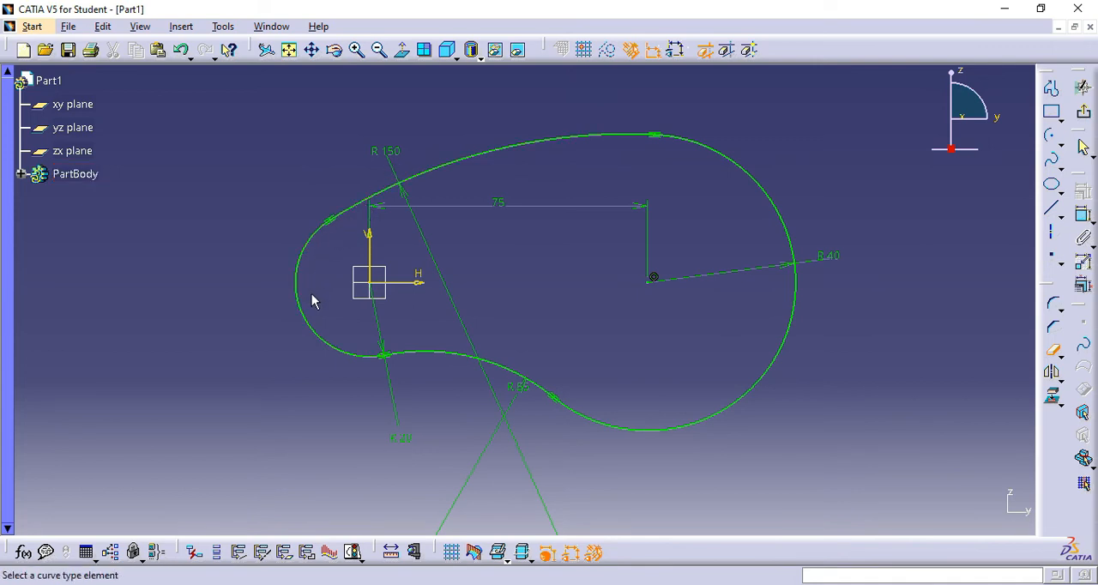
pyautogui.click(361, 560)
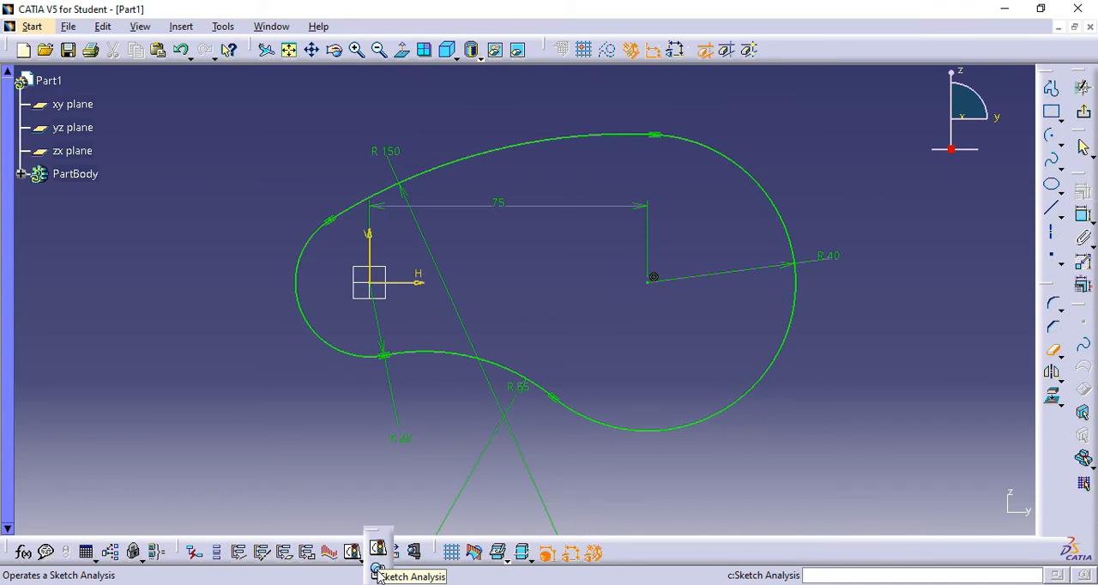
pyautogui.click(378, 573)
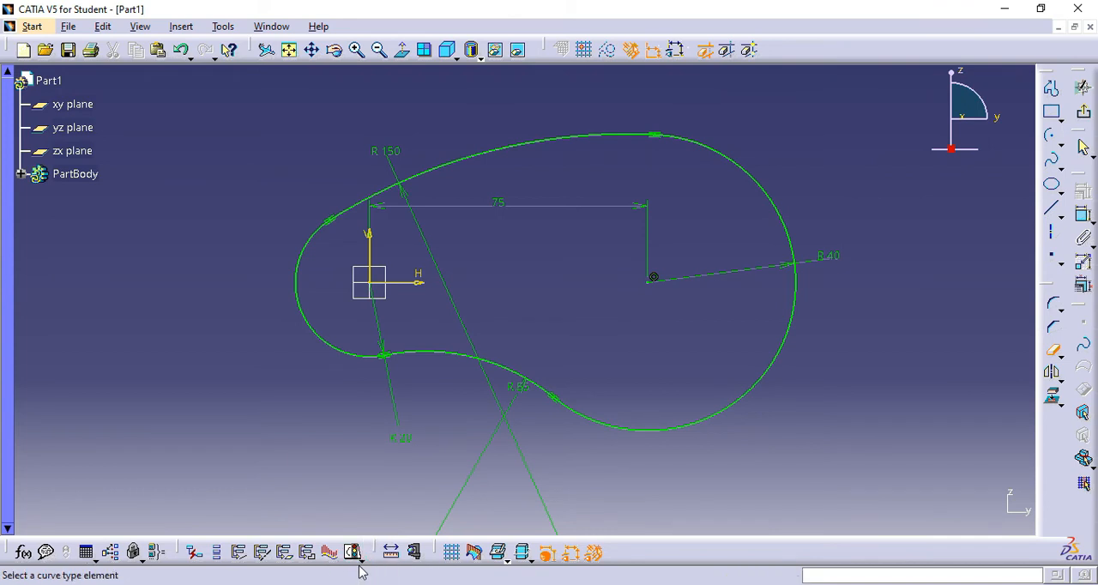
pyautogui.click(361, 560)
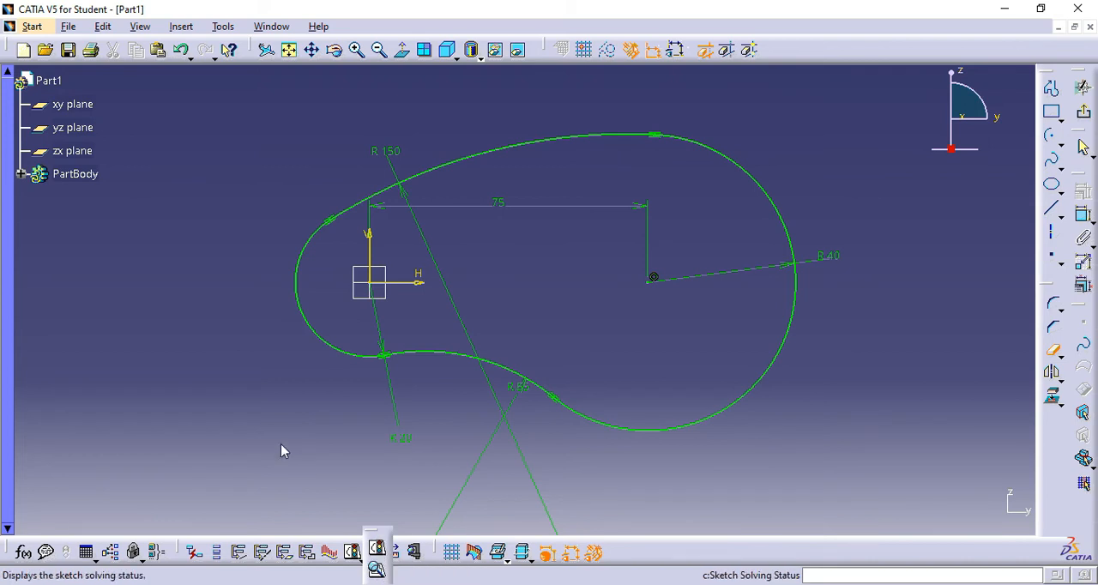
pyautogui.click(380, 571)
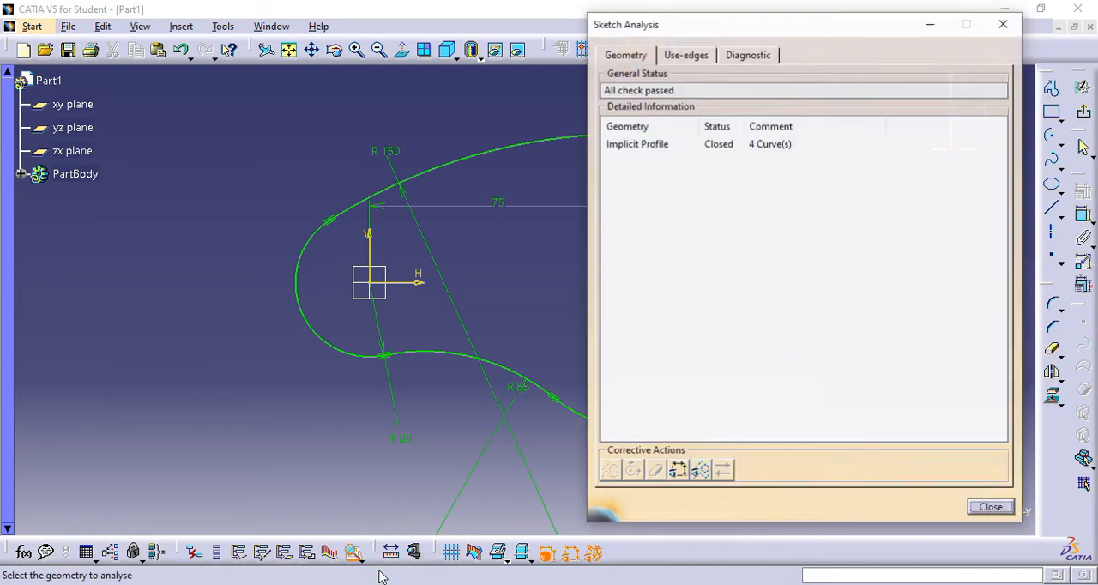
pyautogui.moveTo(562, 331); pyautogui.dragTo(379, 345, button='middle')
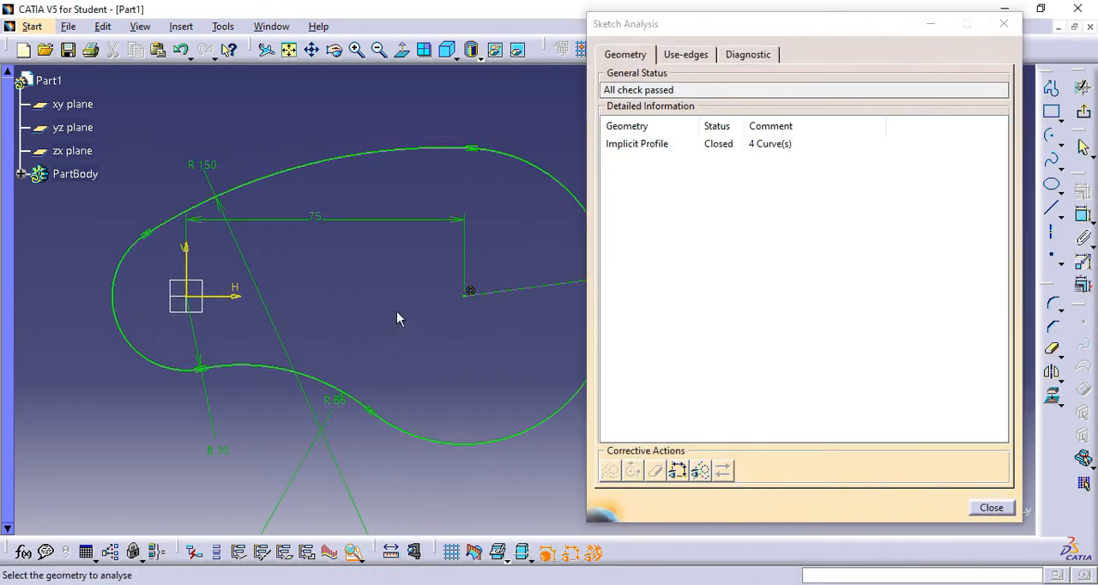
pyautogui.moveTo(393, 287)
pyautogui.keyDown('ctrl'); pyautogui.mouseDown(button='middle')
pyautogui.moveTo(397, 309)
pyautogui.moveTo(412, 313)
pyautogui.moveTo(370, 285)
pyautogui.mouseUp(button='middle'); pyautogui.keyUp('ctrl')
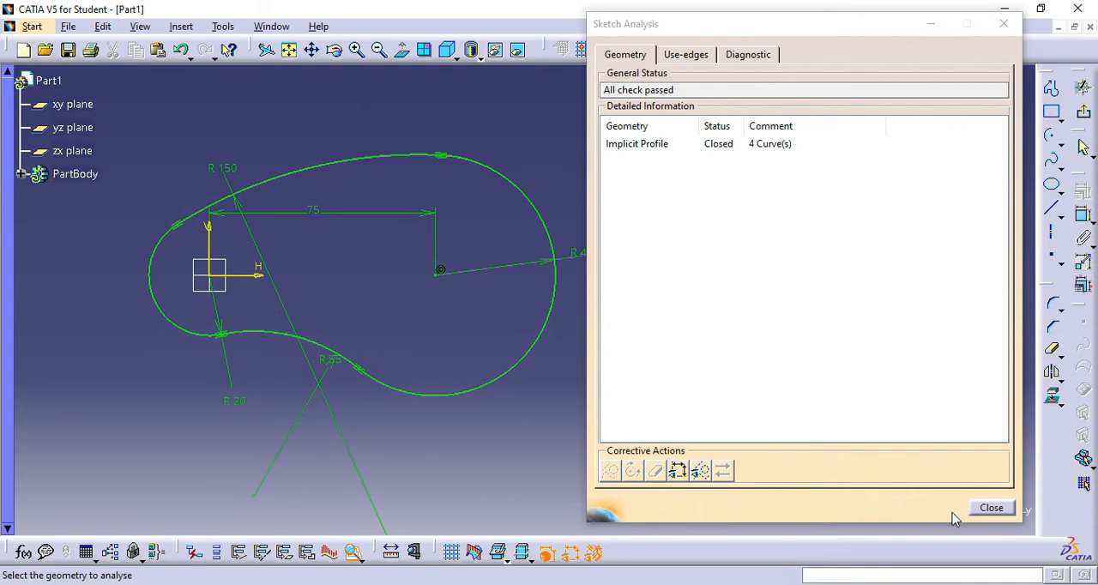
pyautogui.click(992, 508)
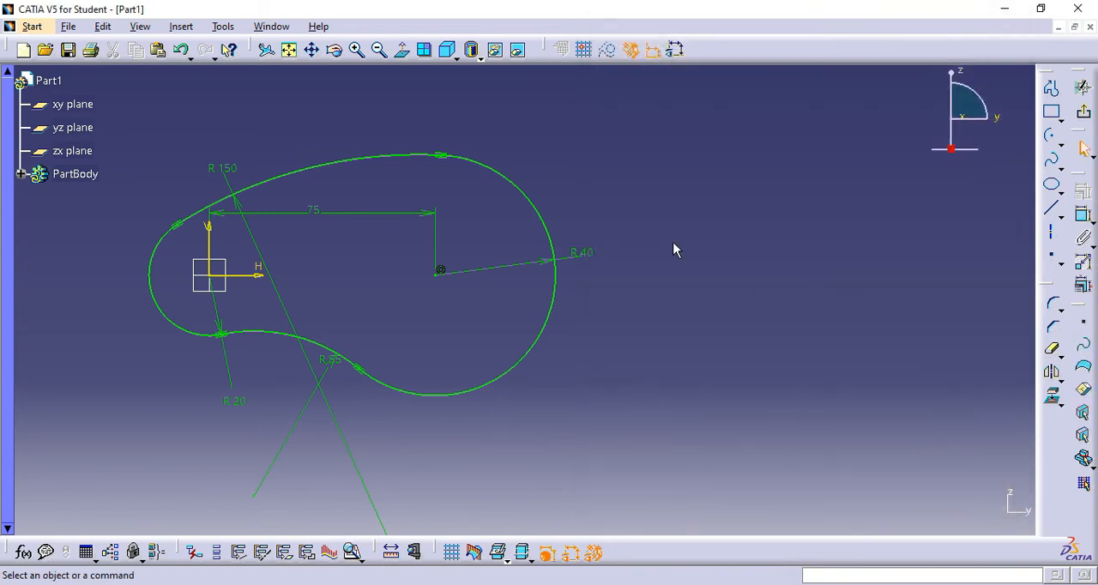
# - Exit the sketch and start a pad of the closed profile with a first limit length of 10 mm
pyautogui.moveTo(650, 224)
pyautogui.mouseDown(button='middle')
pyautogui.moveTo(662, 241)
pyautogui.moveTo(645, 253)
pyautogui.moveTo(789, 278)
pyautogui.moveTo(786, 232)
pyautogui.mouseUp(button='middle')
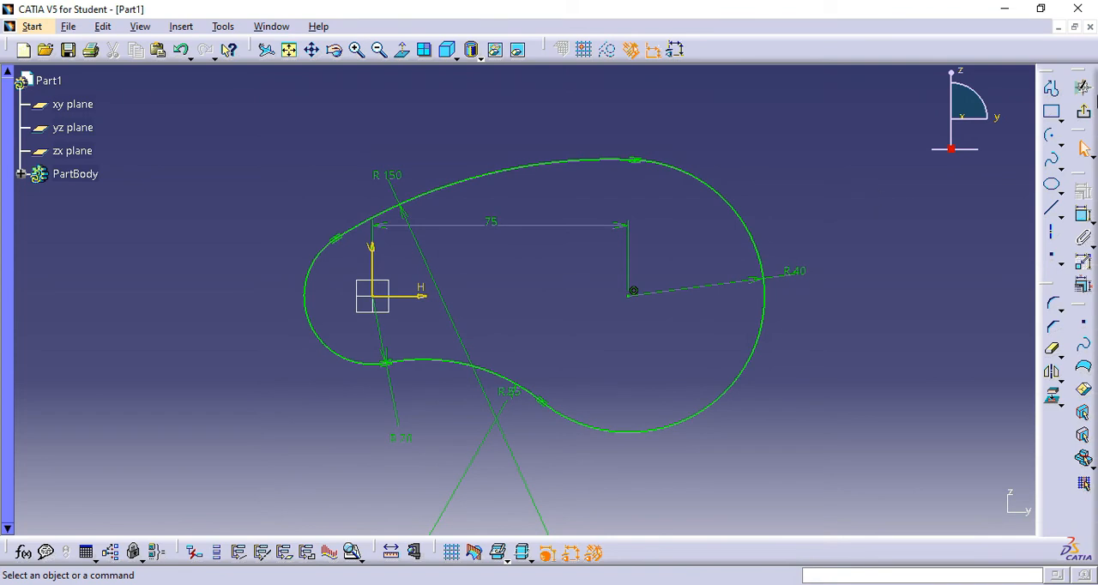
pyautogui.click(1086, 115)
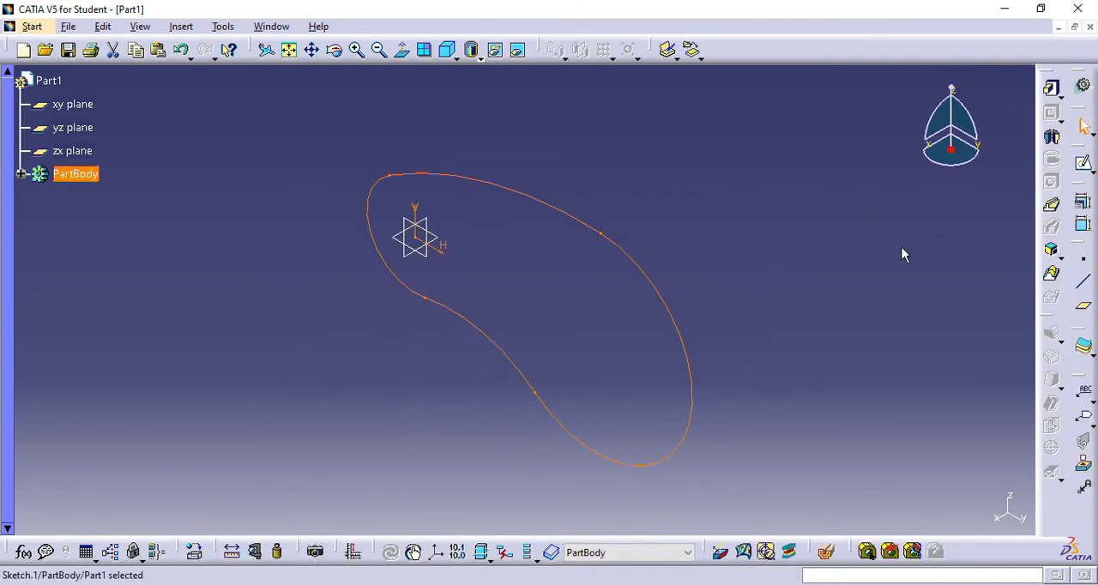
pyautogui.click(1055, 94)
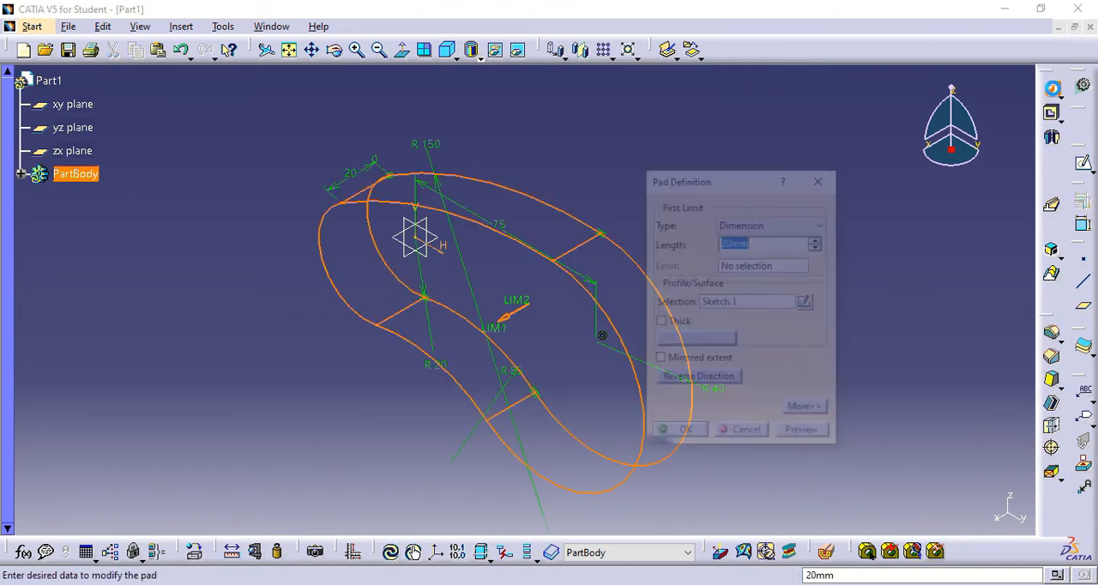
pyautogui.moveTo(746, 178); pyautogui.dragTo(826, 152)
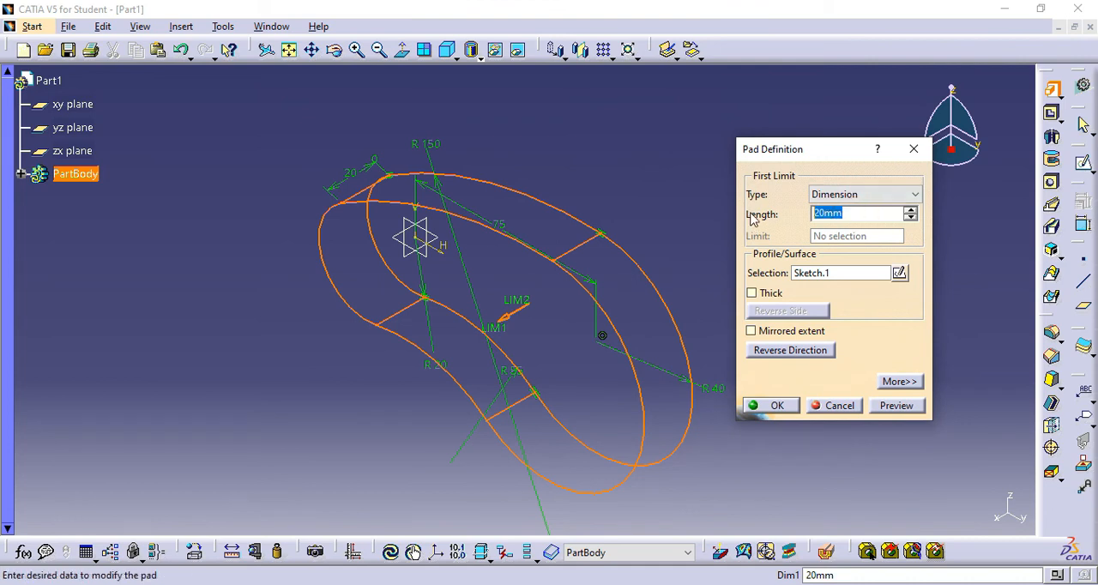
pyautogui.write('10')
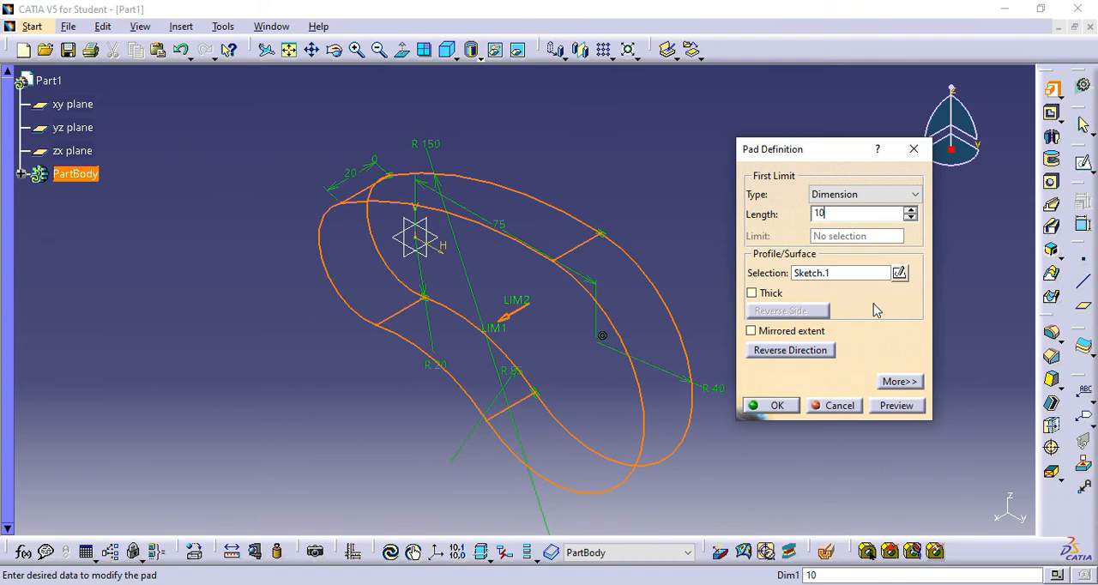
# - Preview the pad with mirrored extent enabled, and turn the mirrored extent off again
pyautogui.click(752, 331)
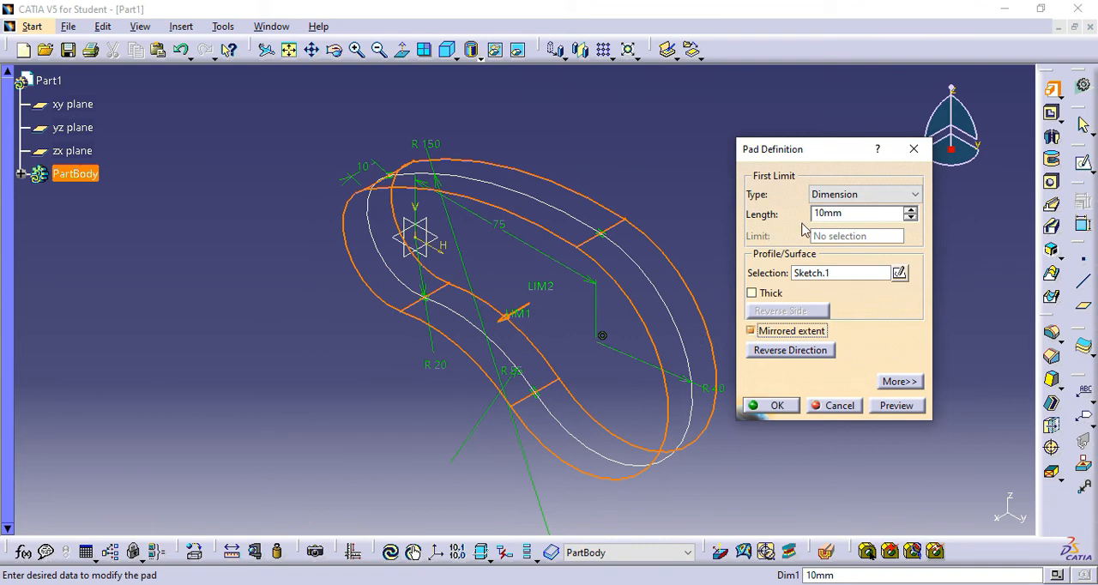
pyautogui.click(751, 332)
pyautogui.click(897, 406)
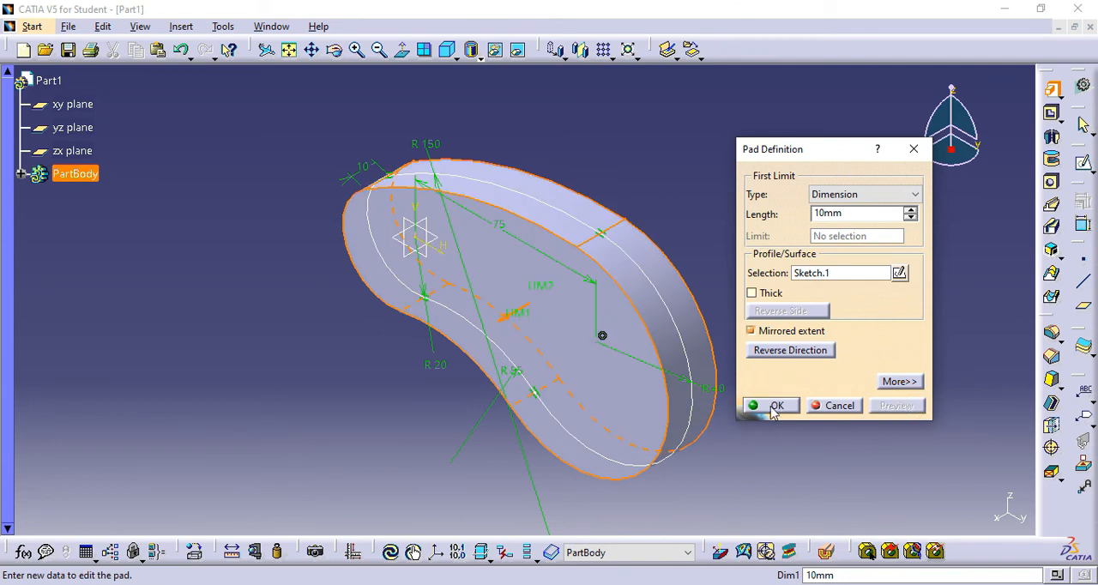
pyautogui.click(752, 331)
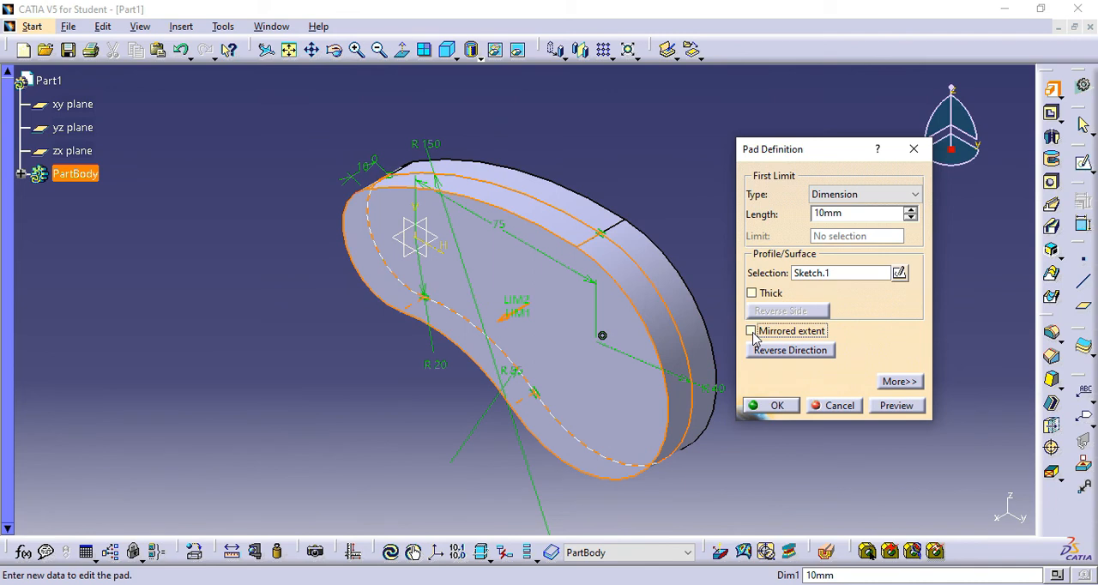
# - Make the pad thick with the second limit length set to 10 mm and preview the thin-walled shape
pyautogui.moveTo(718, 218); pyautogui.dragTo(501, 191, button='middle')
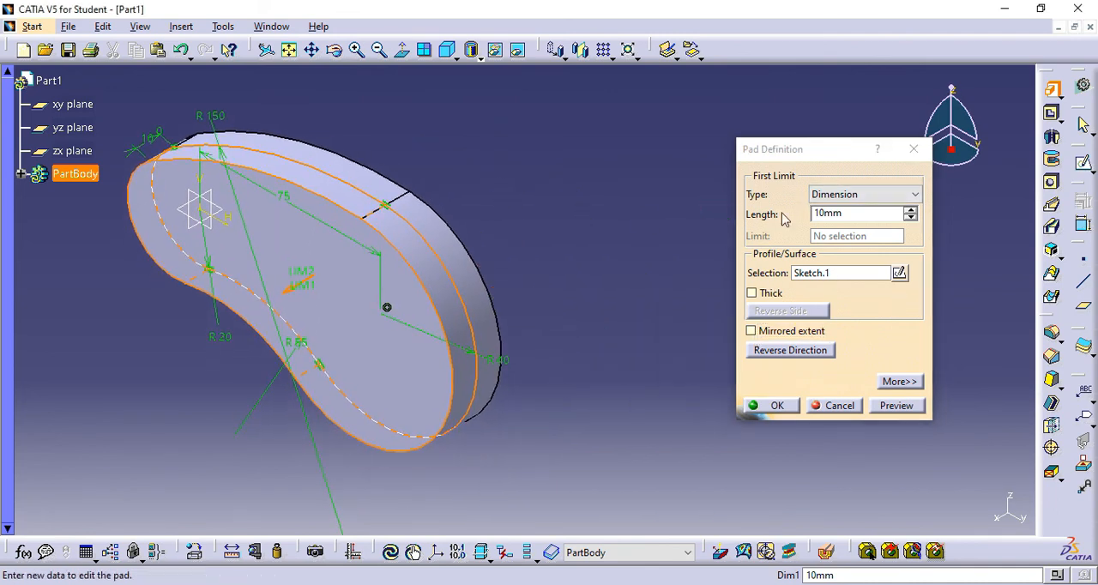
pyautogui.moveTo(841, 148); pyautogui.dragTo(662, 152)
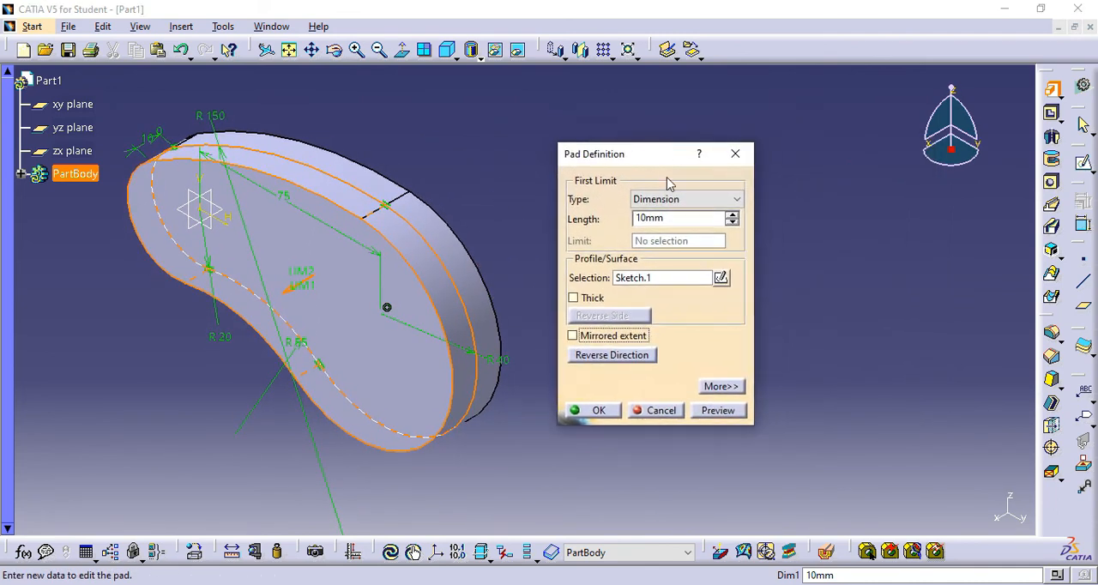
pyautogui.click(573, 298)
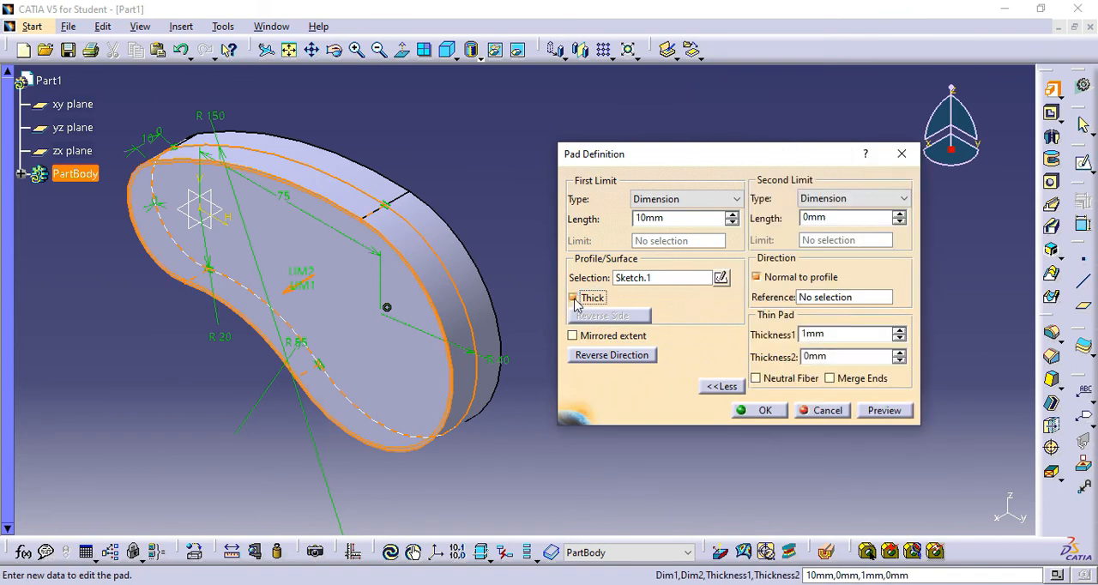
pyautogui.moveTo(731, 154); pyautogui.dragTo(791, 160)
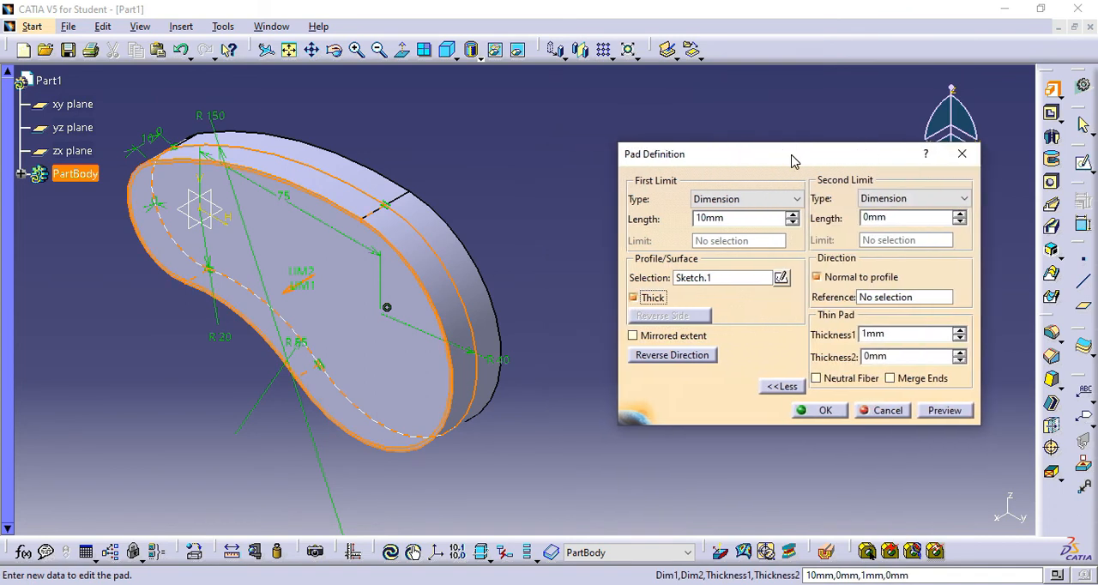
pyautogui.doubleClick(923, 218)
pyautogui.write('1')
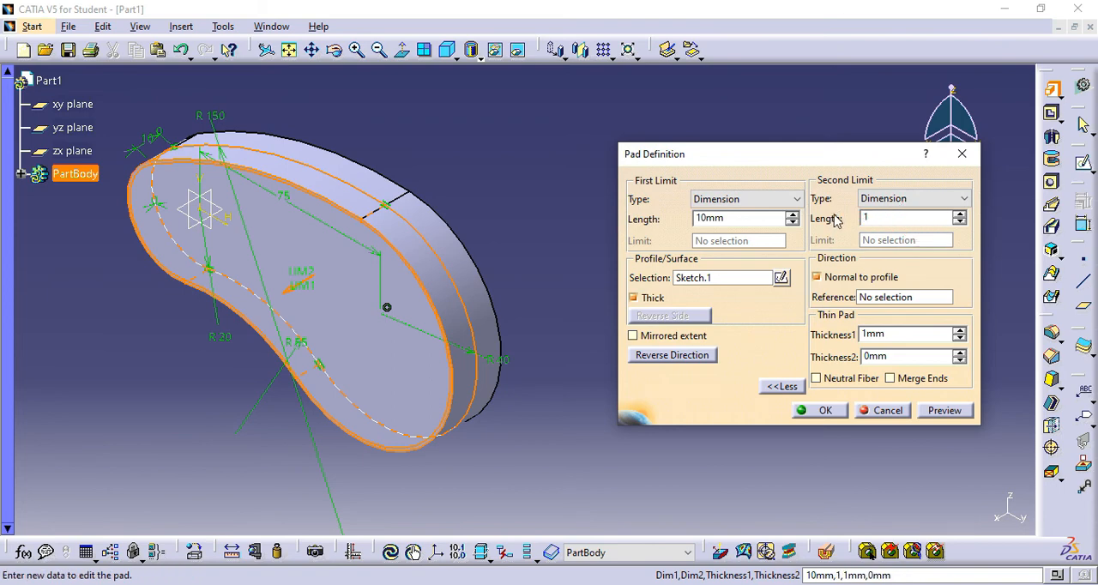
pyautogui.write('0mm')
pyautogui.click(945, 410)
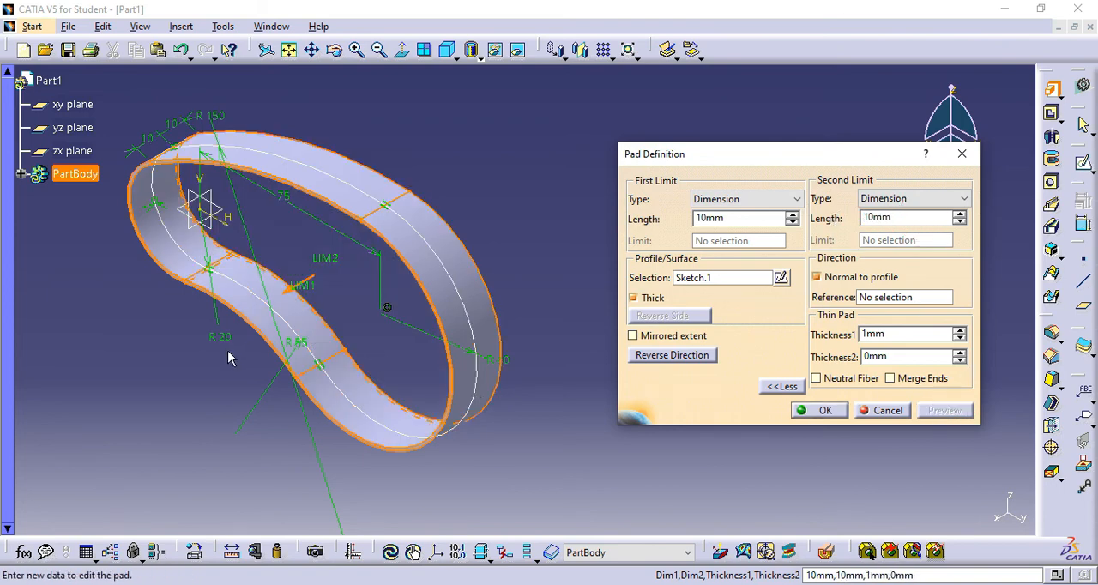
pyautogui.moveTo(228, 364)
pyautogui.mouseDown(button='middle')
pyautogui.moveTo(291, 326)
pyautogui.moveTo(438, 279)
pyautogui.moveTo(404, 269)
pyautogui.moveTo(400, 287)
pyautogui.moveTo(331, 316)
pyautogui.moveTo(347, 333)
pyautogui.mouseUp(button='middle')
pyautogui.middleClick(479, 252)
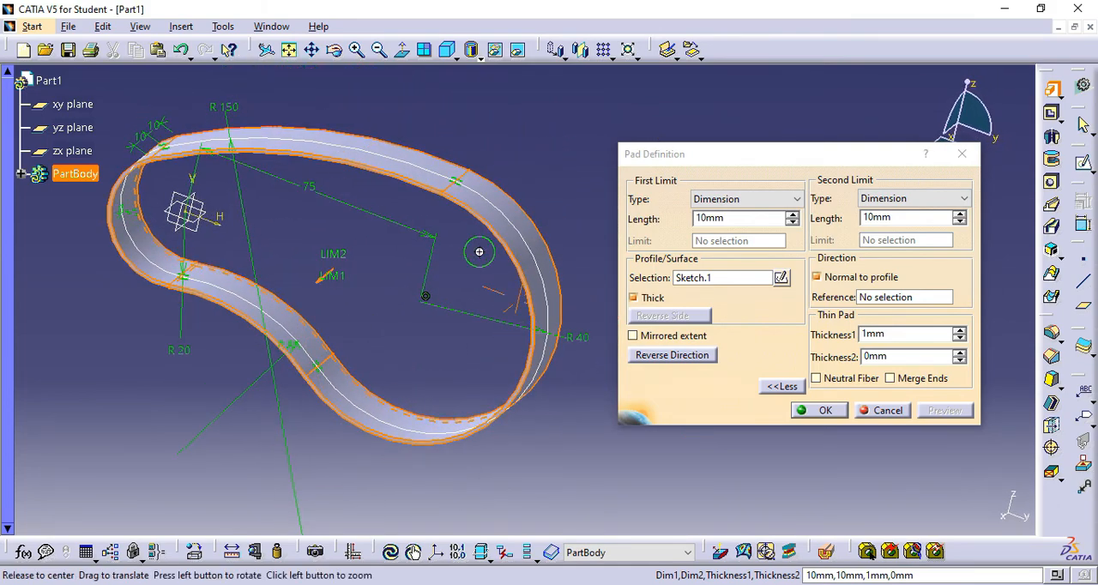
# - Increase the pad's second limit length to 31 mm and its first limit length to 37 mm
pyautogui.click(962, 214)
pyautogui.click(961, 214)
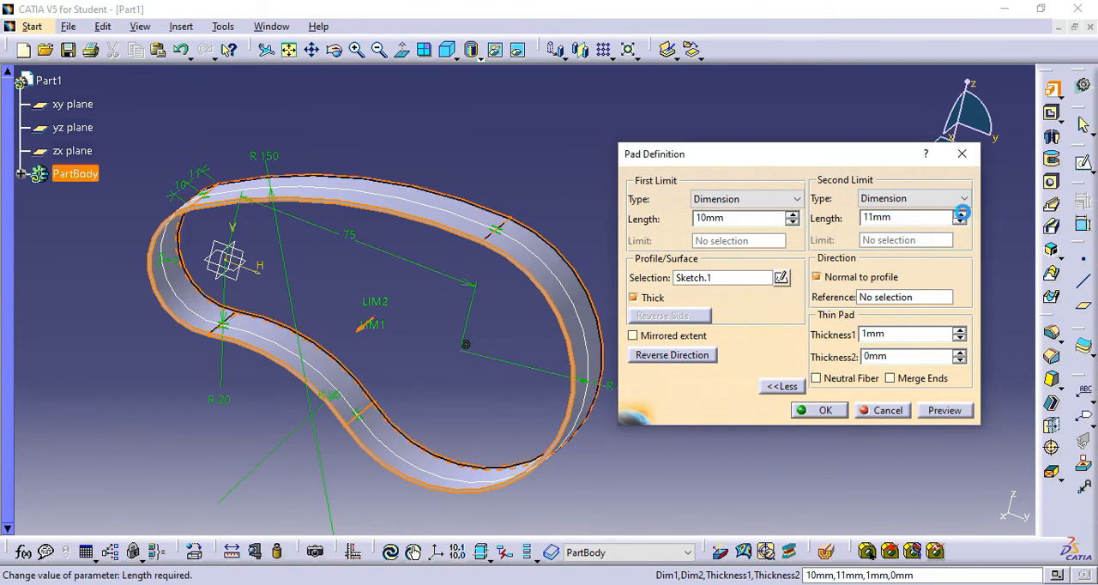
pyautogui.click(961, 213)
pyautogui.click(961, 214)
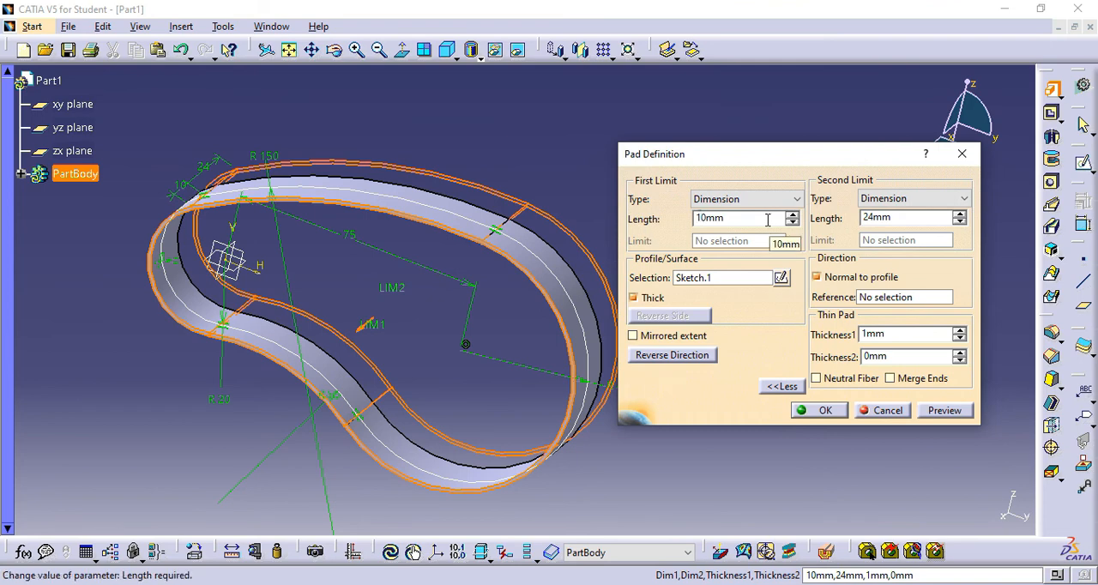
pyautogui.click(961, 214)
pyautogui.click(961, 213)
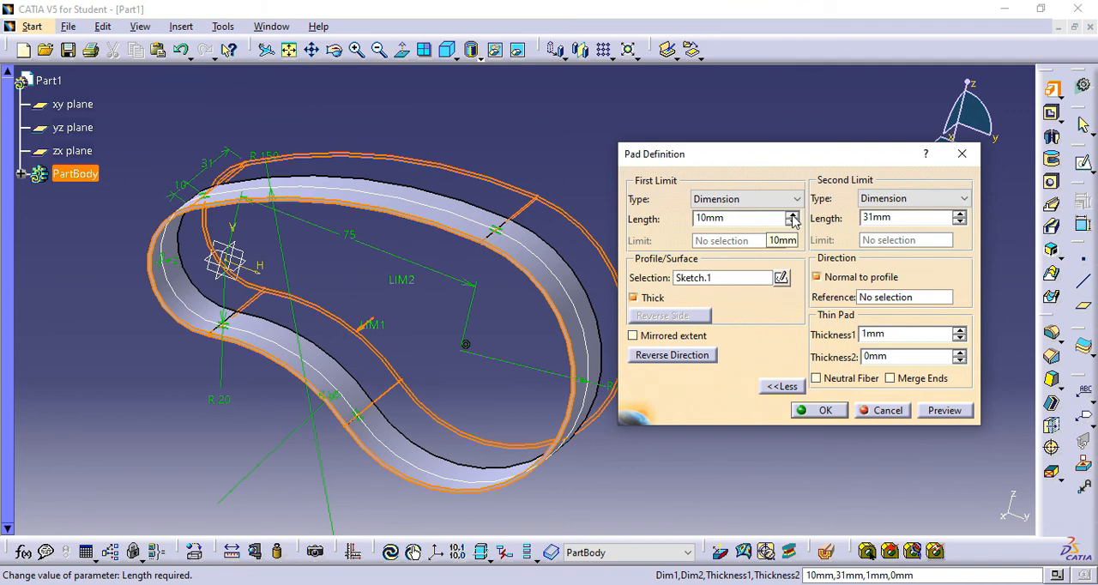
pyautogui.moveTo(792, 216); pyautogui.dragTo(795, 221)
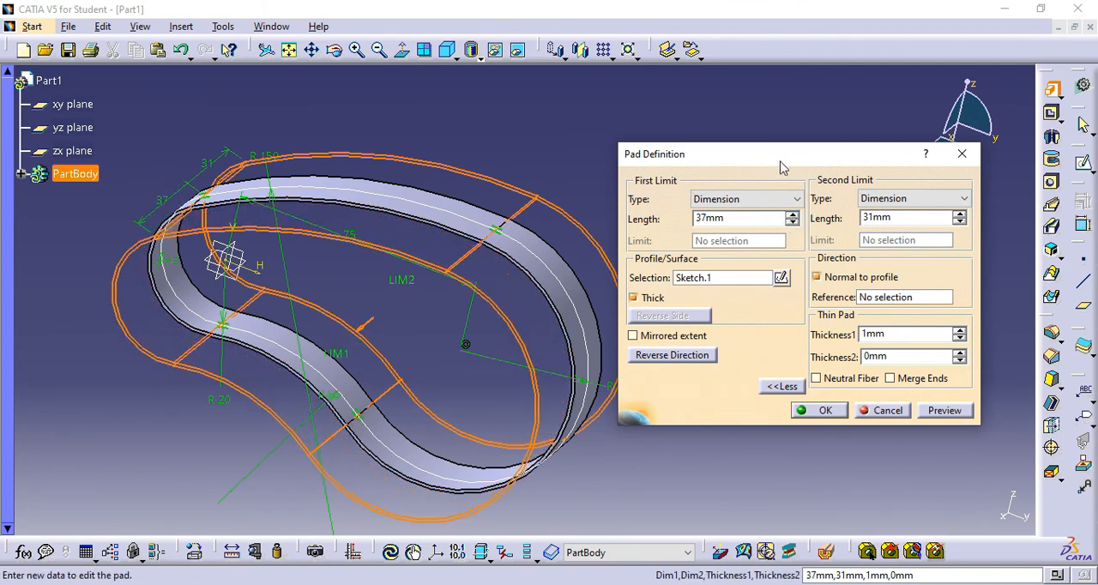
pyautogui.moveTo(785, 163); pyautogui.dragTo(814, 119)
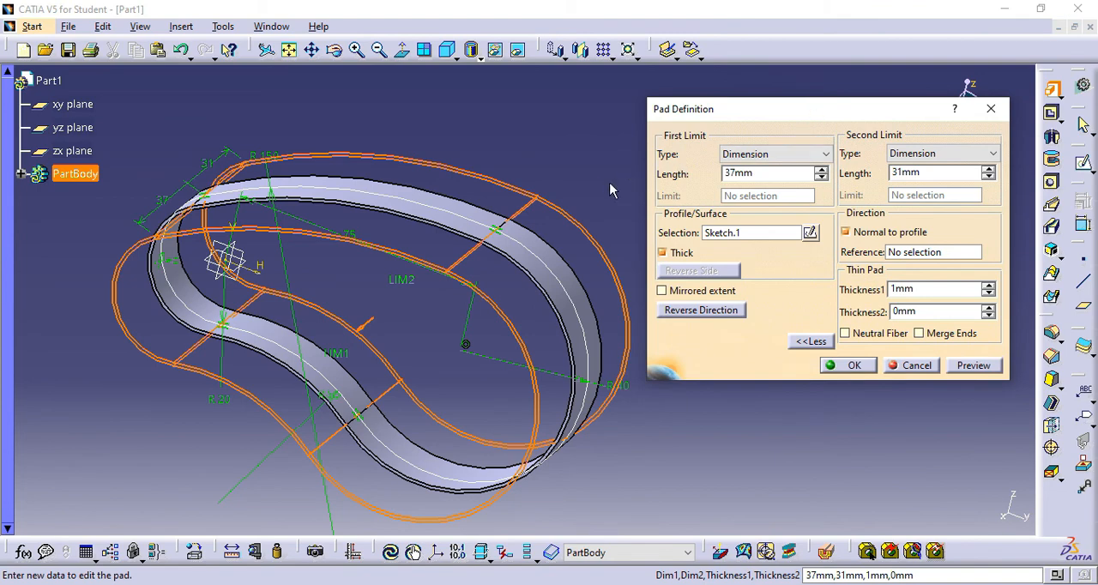
pyautogui.moveTo(613, 184); pyautogui.dragTo(585, 149, button='middle')
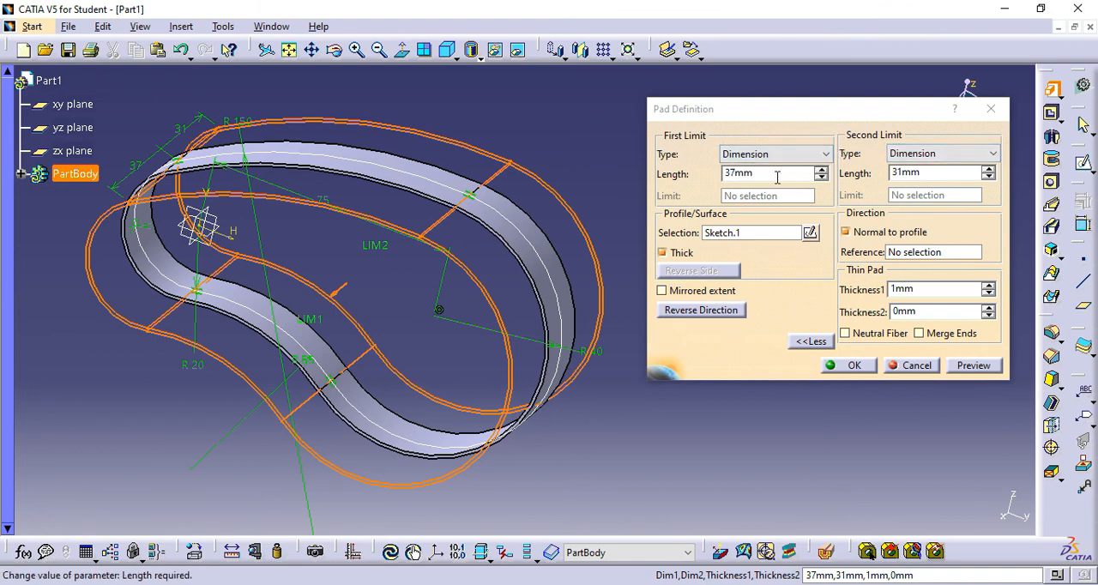
# - Set both limit lengths to 10 mm, turn off the Thick option, and create the solid pad
pyautogui.moveTo(780, 174); pyautogui.dragTo(678, 175)
pyautogui.write('10')
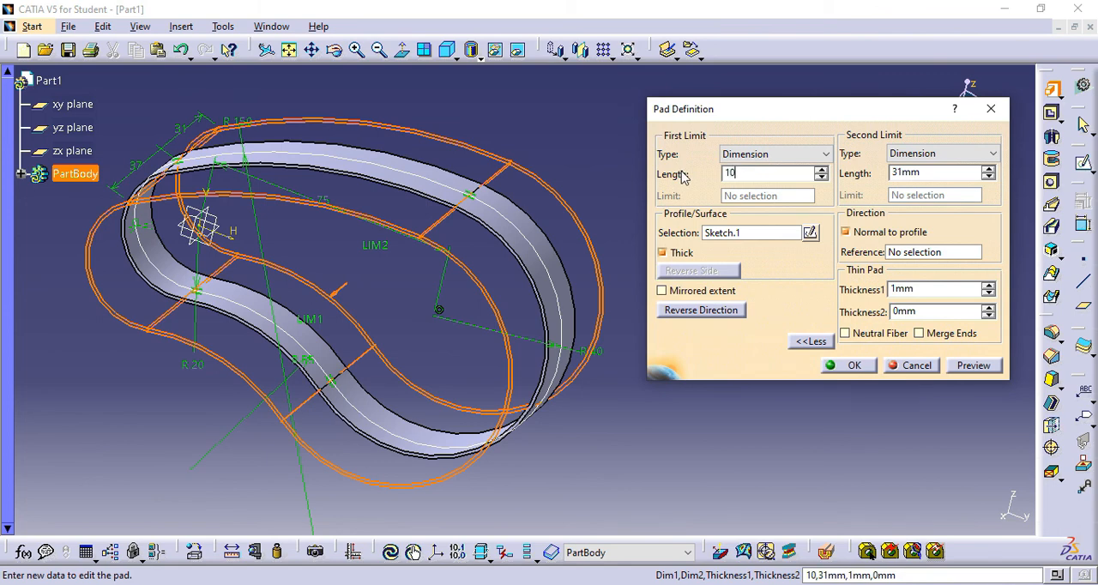
pyautogui.click(894, 173)
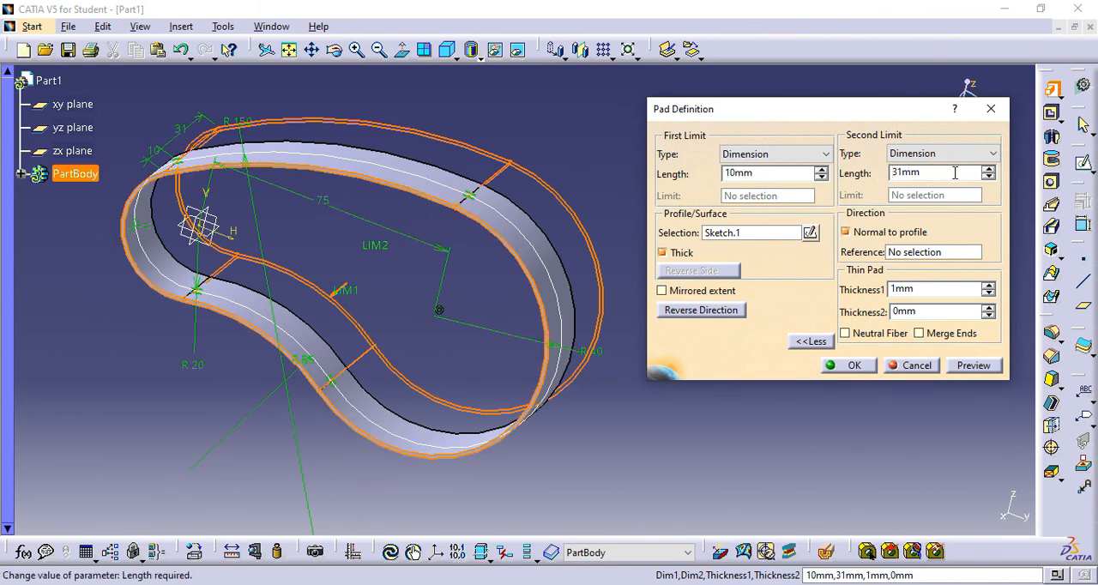
pyautogui.moveTo(955, 173); pyautogui.dragTo(849, 175)
pyautogui.write('1')
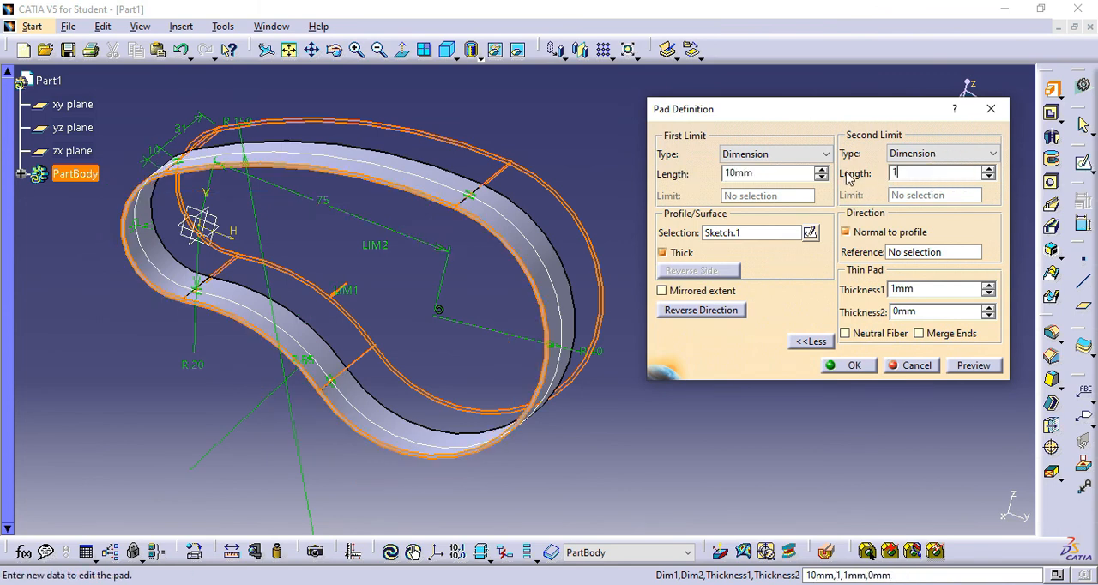
pyautogui.write('0')
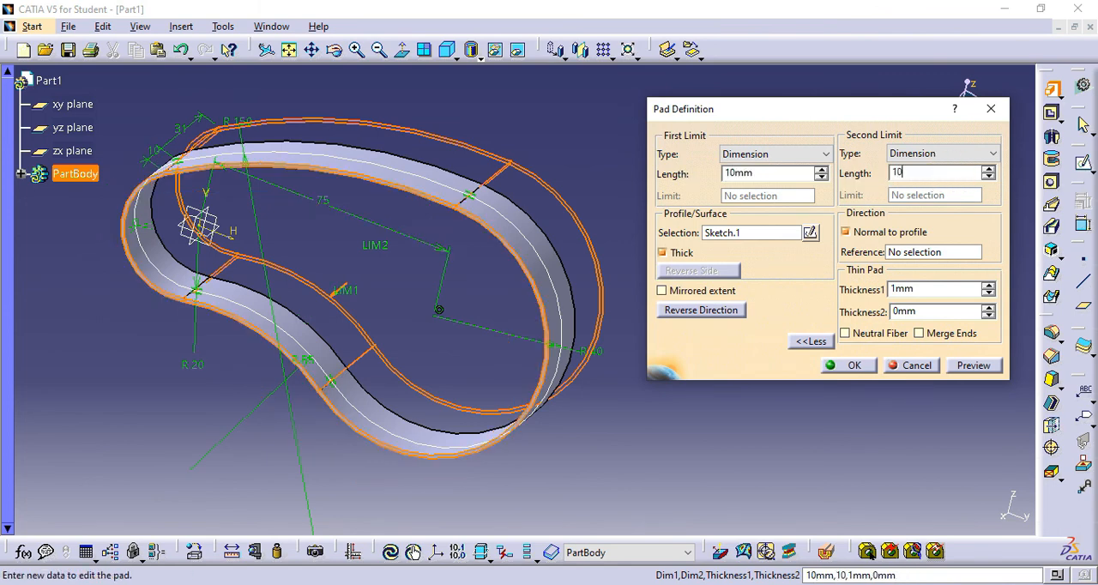
pyautogui.click(663, 253)
pyautogui.click(973, 366)
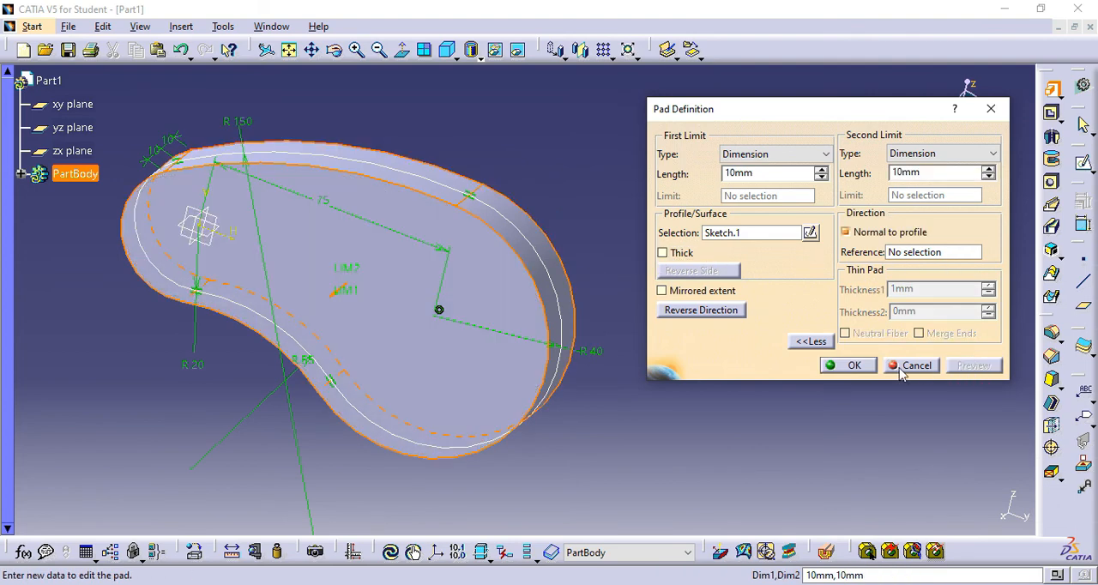
pyautogui.click(854, 367)
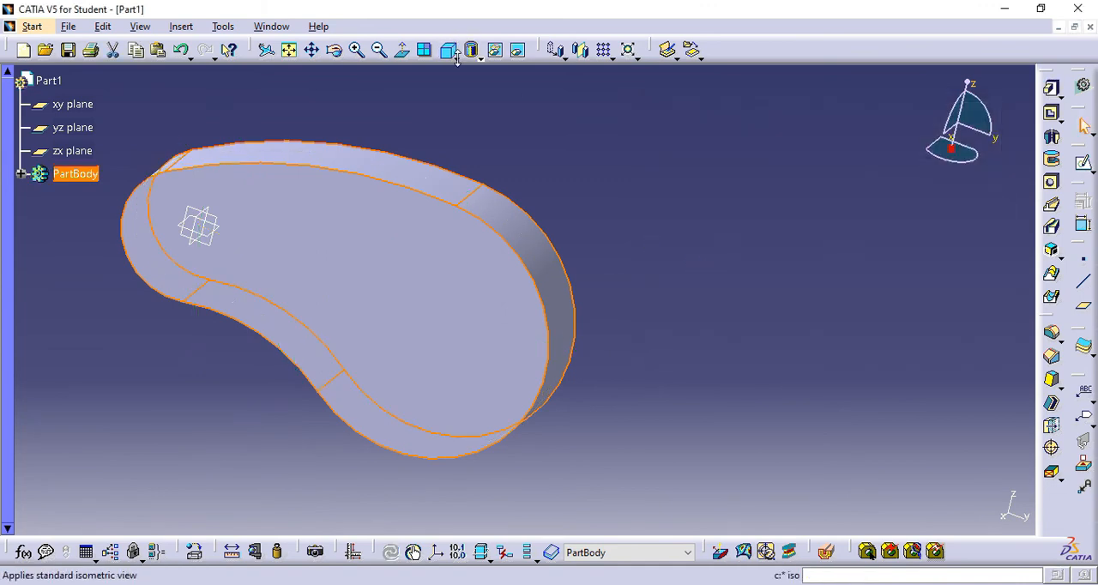
# - Show the finished pad in the standard isometric view and clear its selection
pyautogui.click(456, 58)
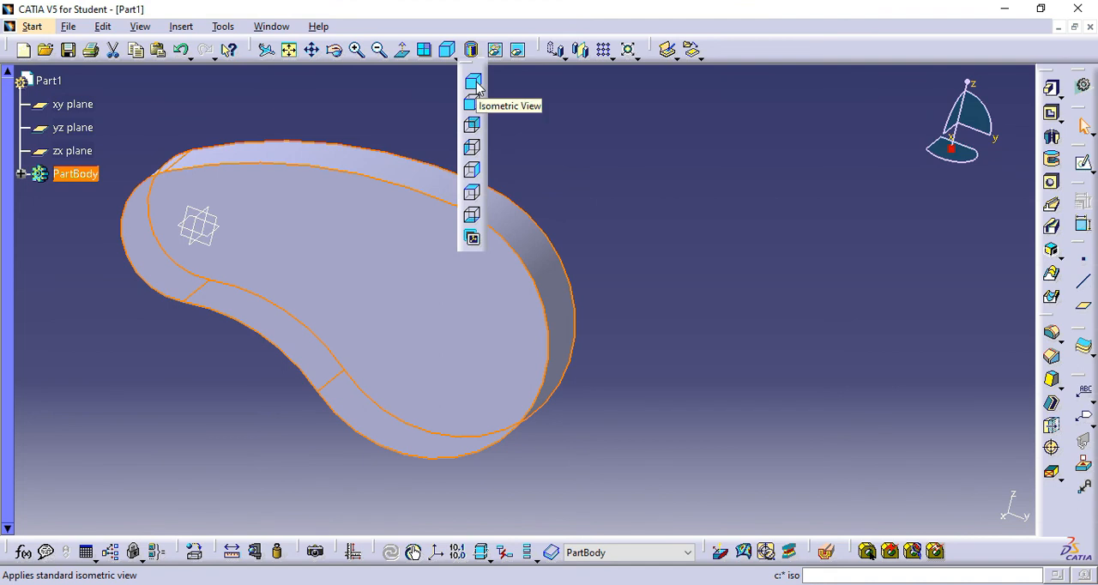
pyautogui.click(477, 83)
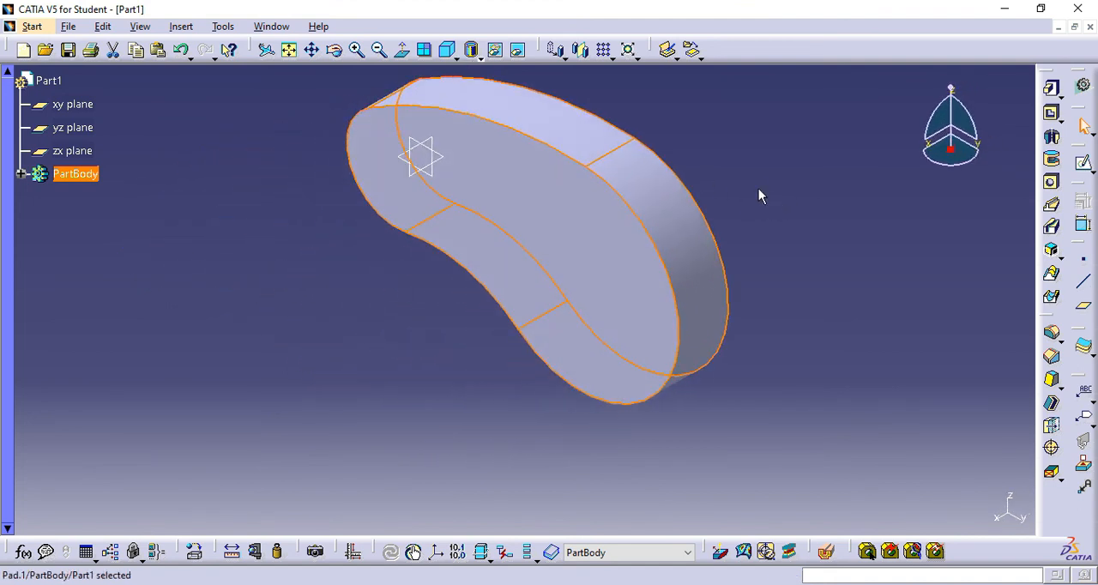
pyautogui.moveTo(758, 197); pyautogui.dragTo(767, 244, button='middle')
pyautogui.click(783, 258)
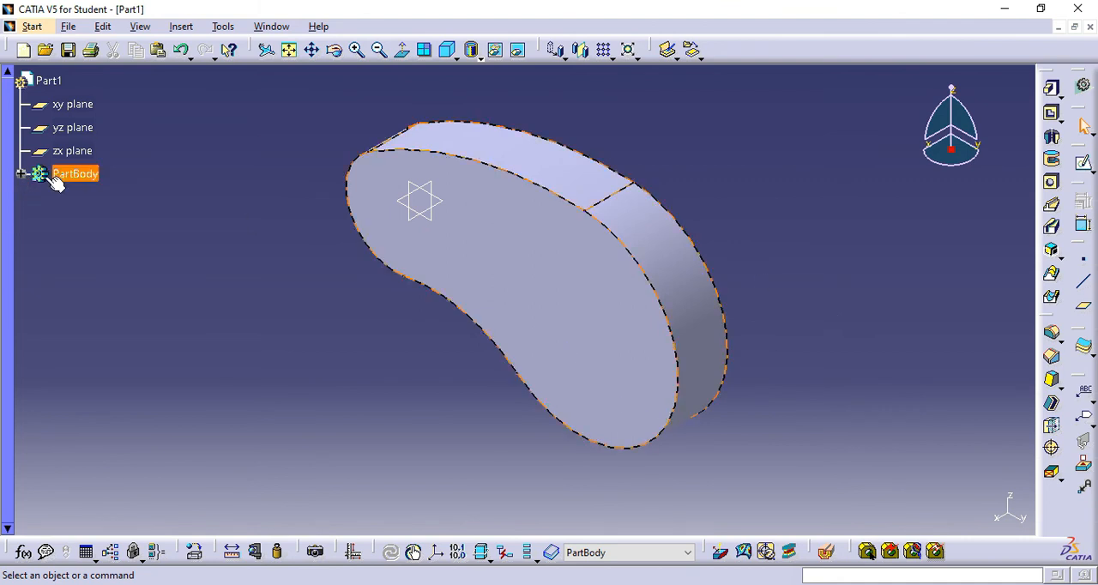
# - Reopen the pad's Sketch.1 for editing and move the 20 mm radius dimension outside the small arc, away from the profile
pyautogui.click(21, 174)
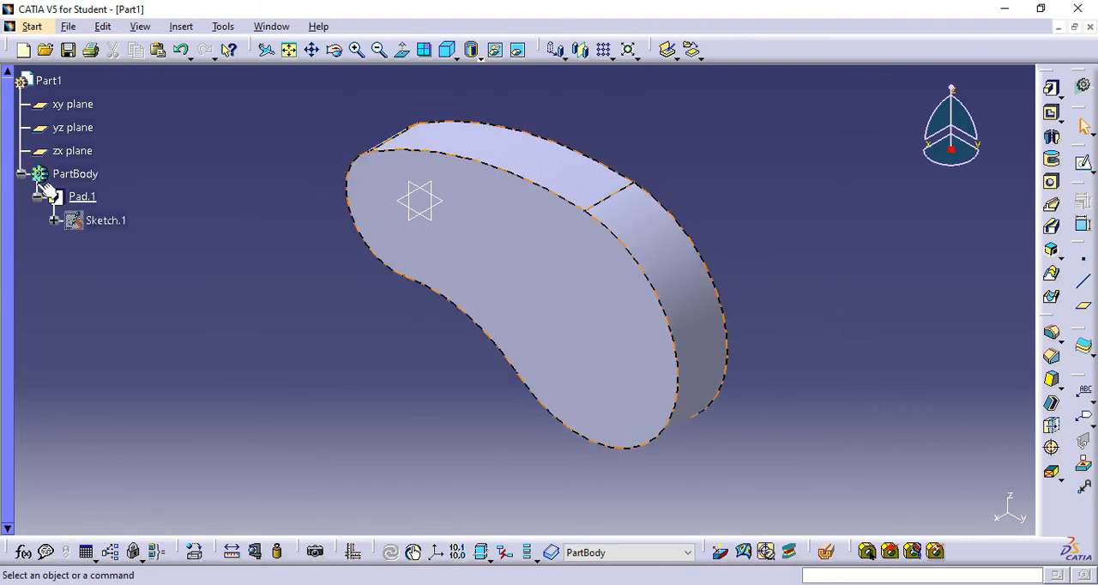
pyautogui.click(54, 221)
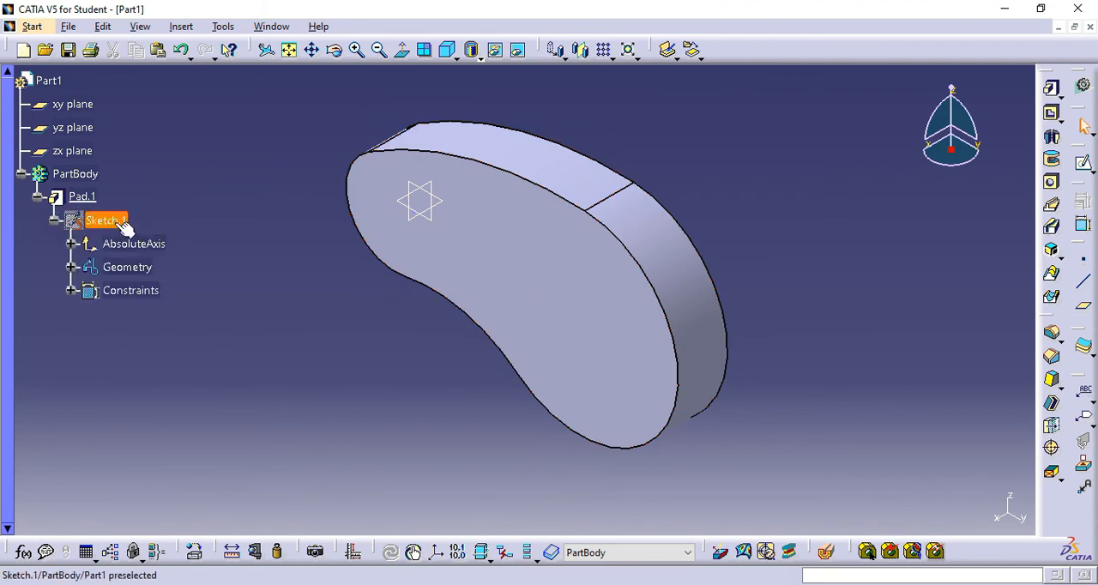
pyautogui.doubleClick(125, 225)
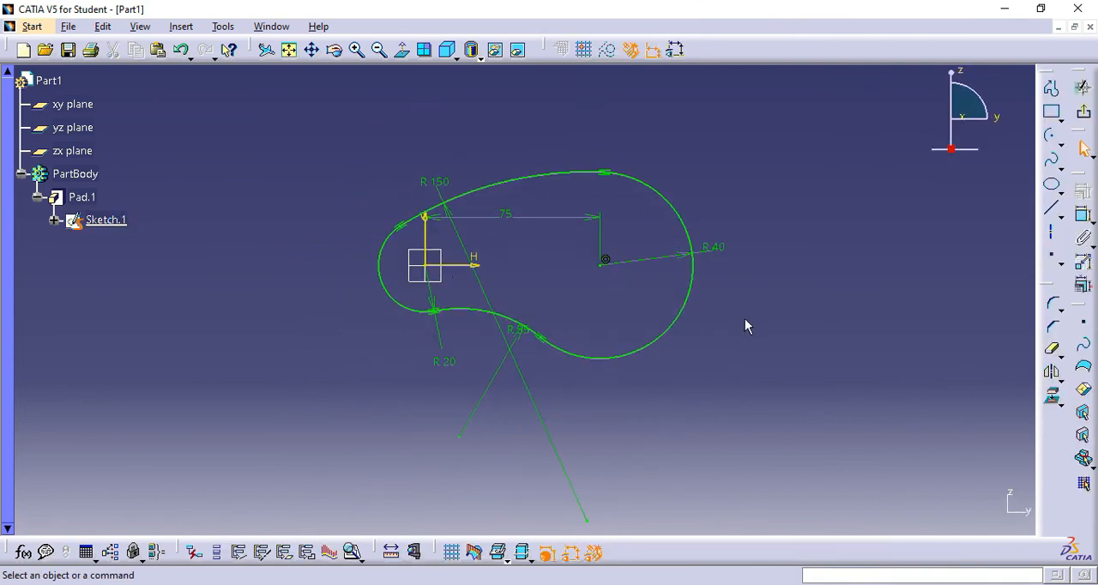
pyautogui.click(441, 361)
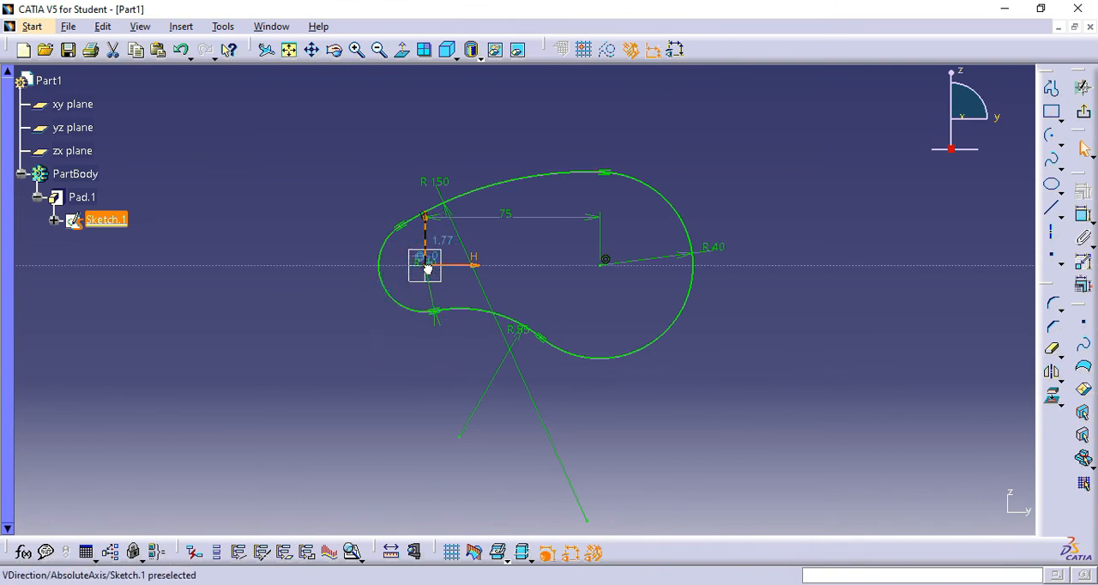
pyautogui.moveTo(436, 318); pyautogui.dragTo(326, 281)
# - Open the small arc's radius constraint definition, accept it, and exit the sketch back to the solid part
pyautogui.doubleClick(321, 280)
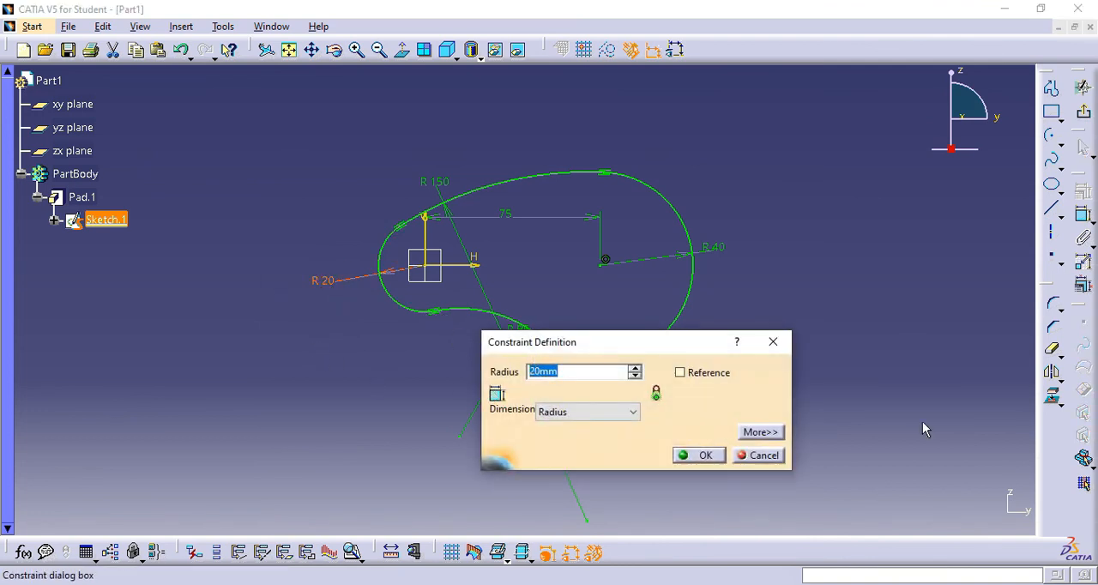
pyautogui.click(705, 456)
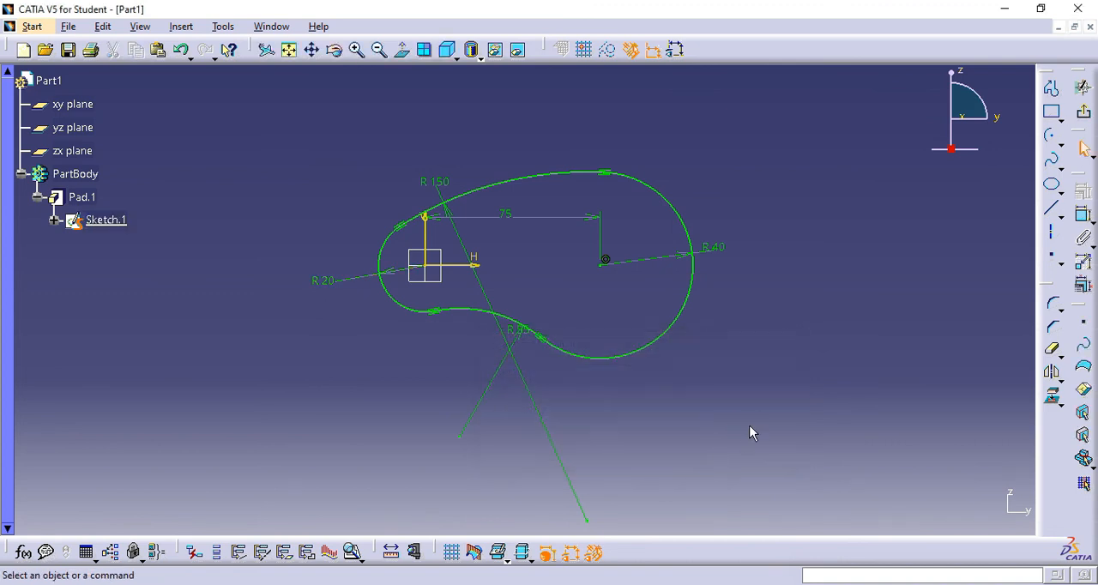
pyautogui.click(1085, 117)
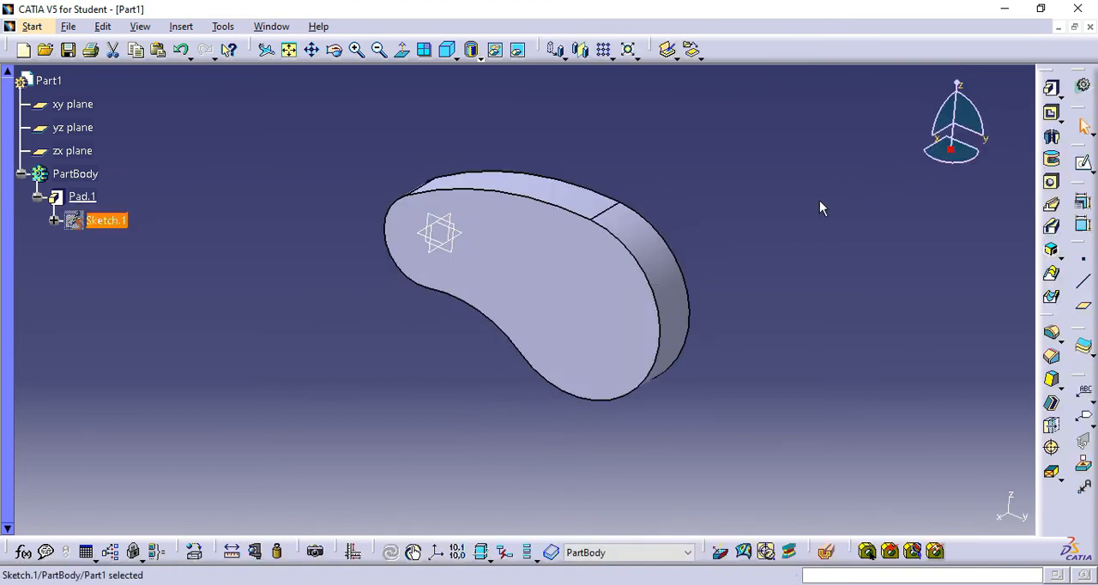
pyautogui.moveTo(758, 259)
pyautogui.mouseDown(button='middle')
pyautogui.moveTo(768, 179)
pyautogui.moveTo(778, 192)
pyautogui.mouseUp(button='middle')
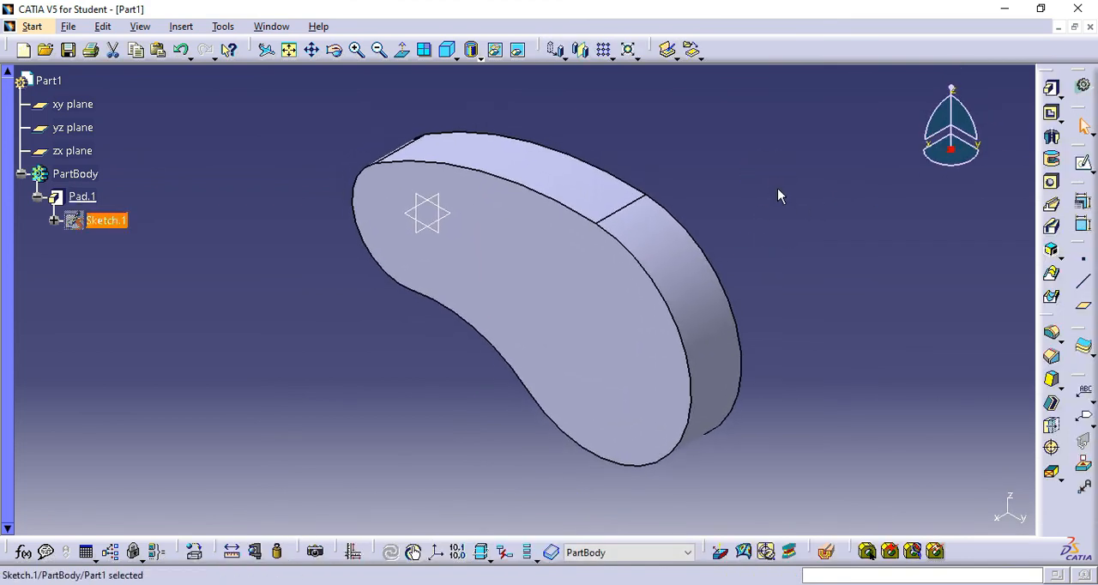